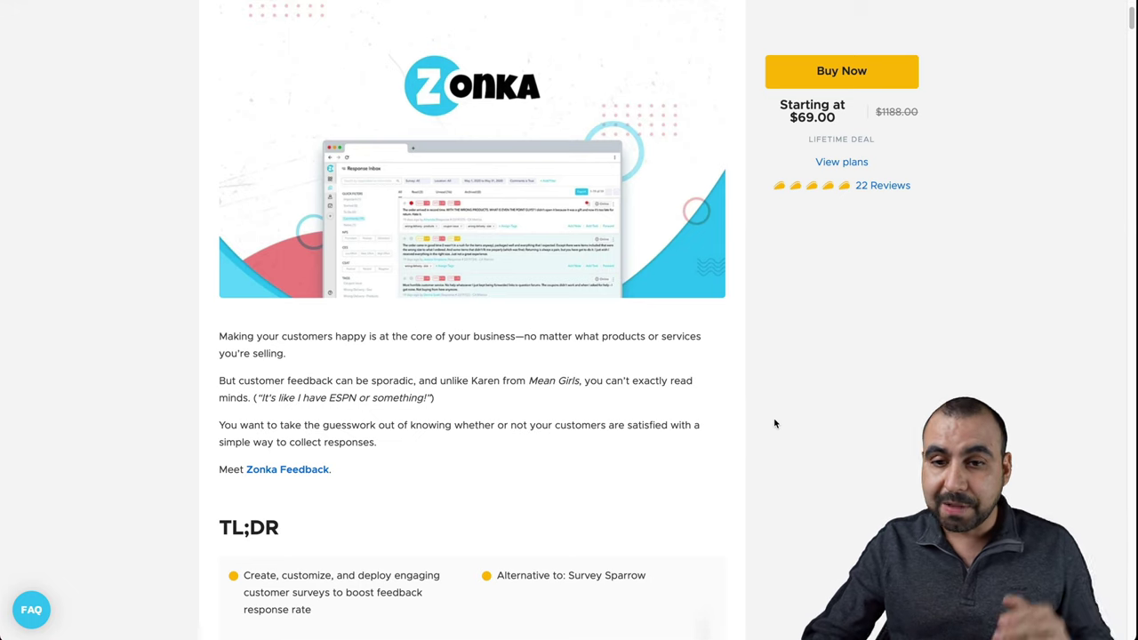
Scroll the AppSumo deal page down to the License Tier 1–3 cards ($69, $129, $189).
{"action": "scroll", "coordinate": [774, 424], "scroll_direction": "down", "scroll_amount": 15}
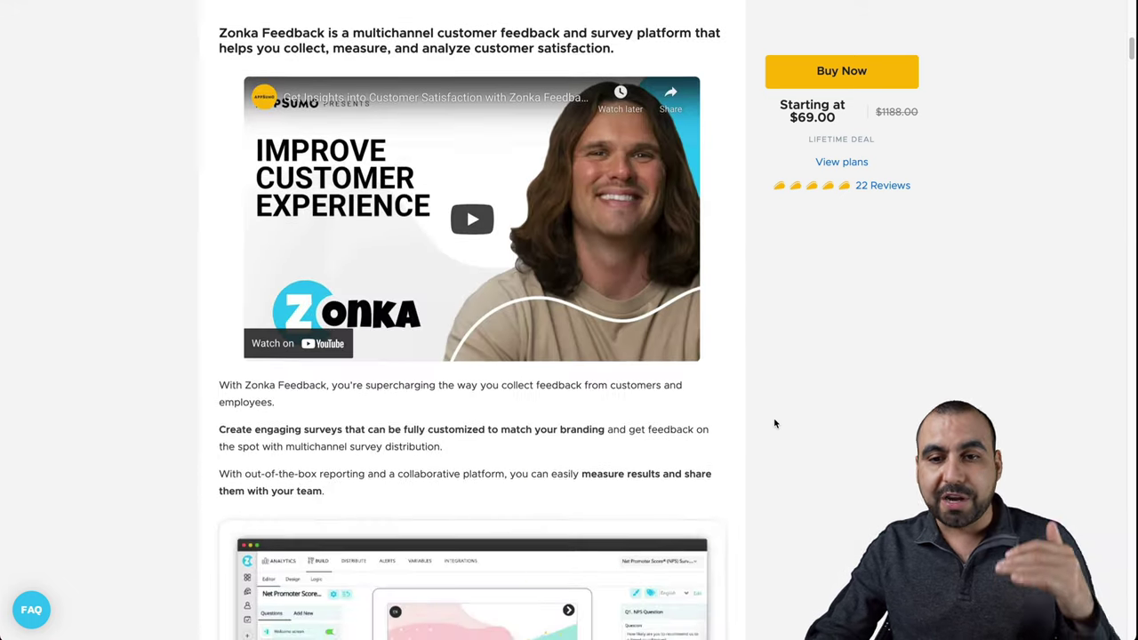
{"action": "scroll", "coordinate": [774, 424], "scroll_direction": "down", "scroll_amount": 15}
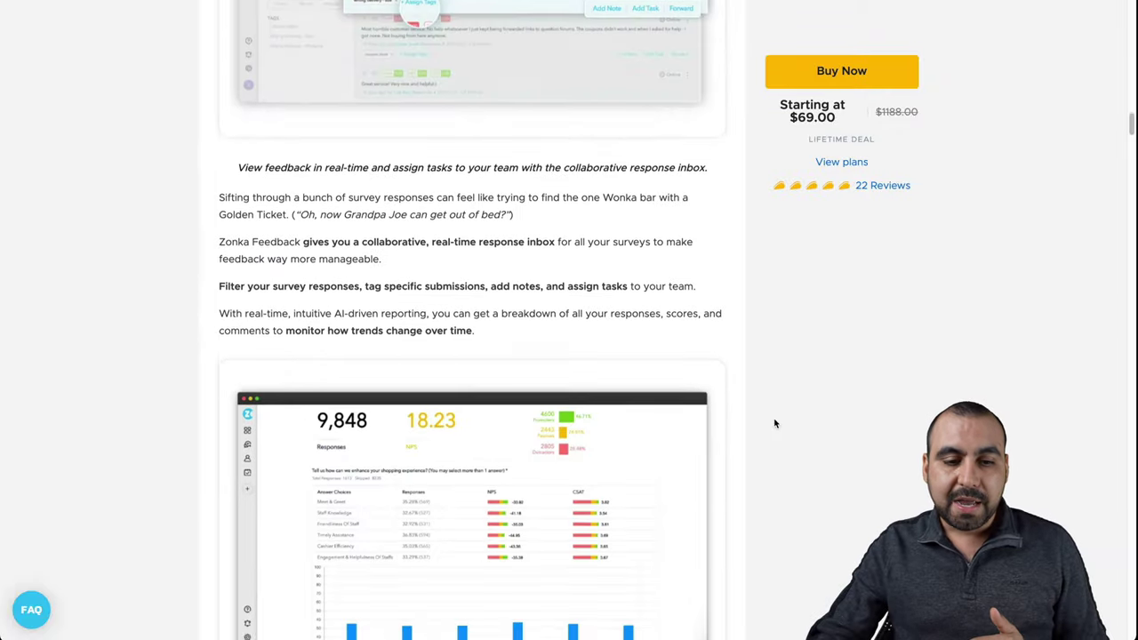
{"action": "scroll", "coordinate": [774, 424], "scroll_direction": "down", "scroll_amount": 15}
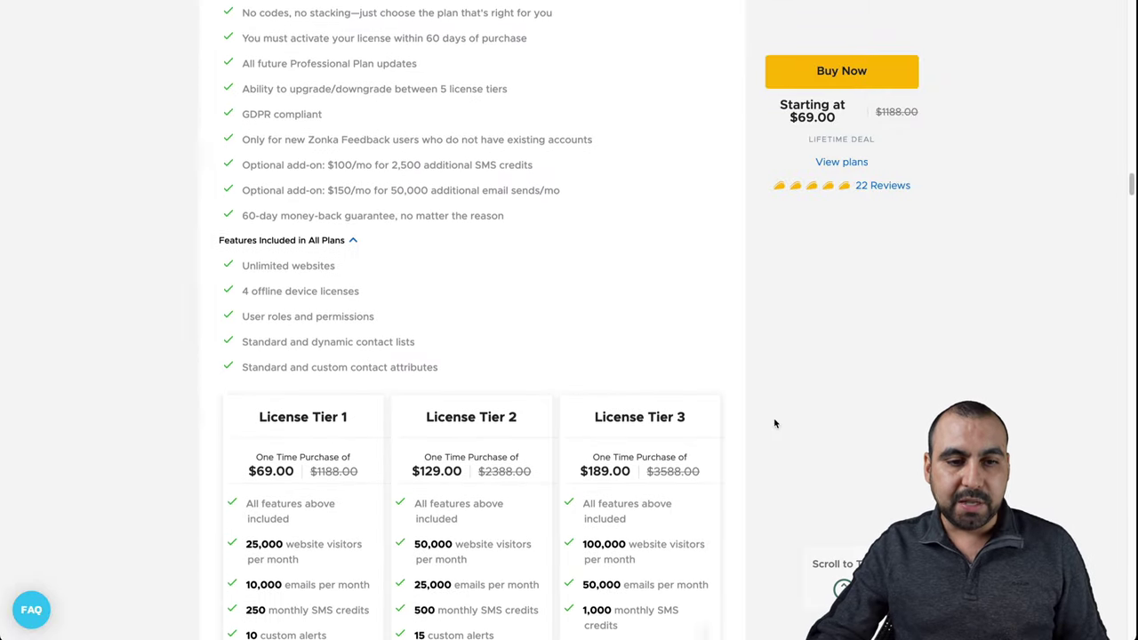
{"action": "scroll", "coordinate": [774, 424], "scroll_direction": "down", "scroll_amount": 5}
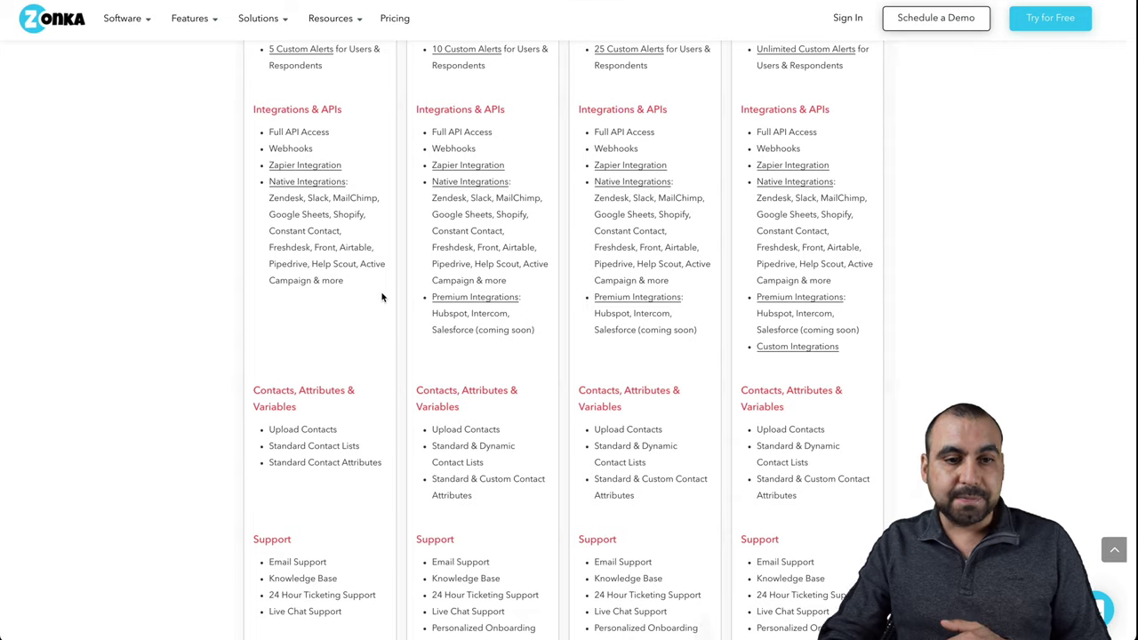
Scroll Zonka's pricing page to the Integrations & APIs rows and highlight Growth's Premium Integrations.
{"action": "scroll", "coordinate": [383, 296], "scroll_direction": "up", "scroll_amount": 15}
{"action": "scroll", "coordinate": [383, 296], "scroll_direction": "down", "scroll_amount": 3}
{"action": "scroll", "coordinate": [383, 297], "scroll_direction": "down", "scroll_amount": 1}
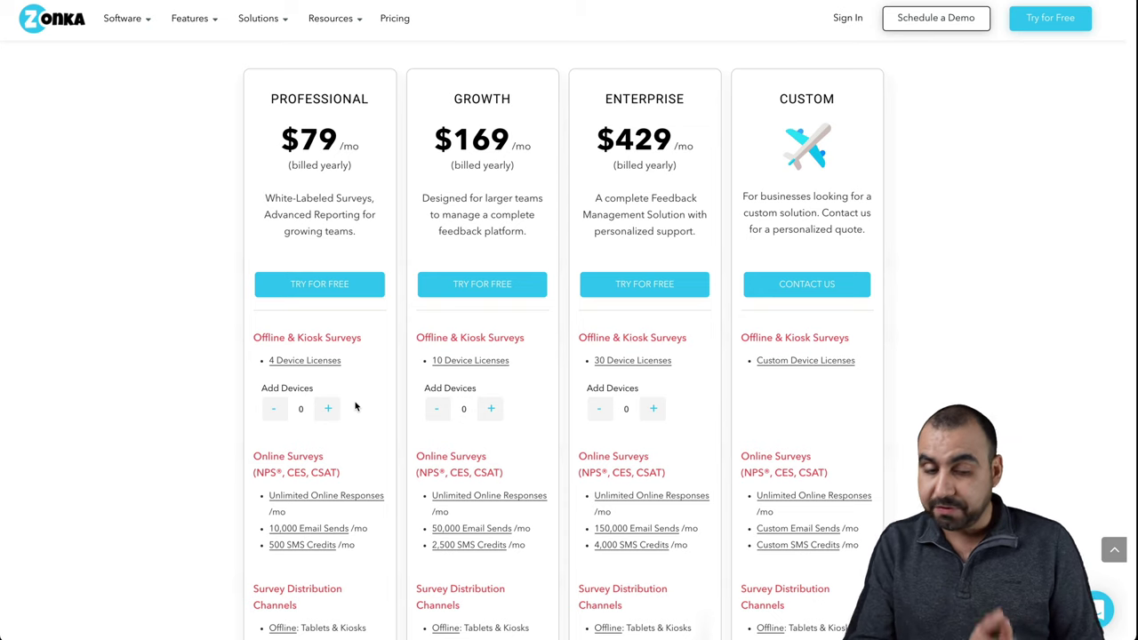
{"action": "scroll", "coordinate": [355, 406], "scroll_direction": "down", "scroll_amount": 10}
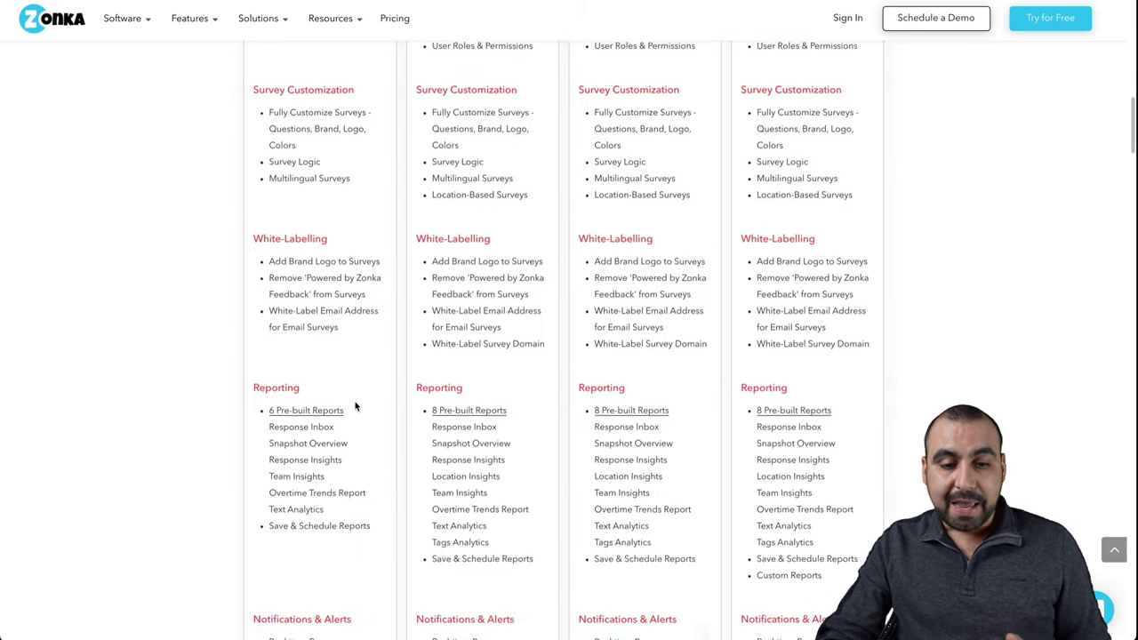
{"action": "scroll", "coordinate": [354, 407], "scroll_direction": "down", "scroll_amount": 6}
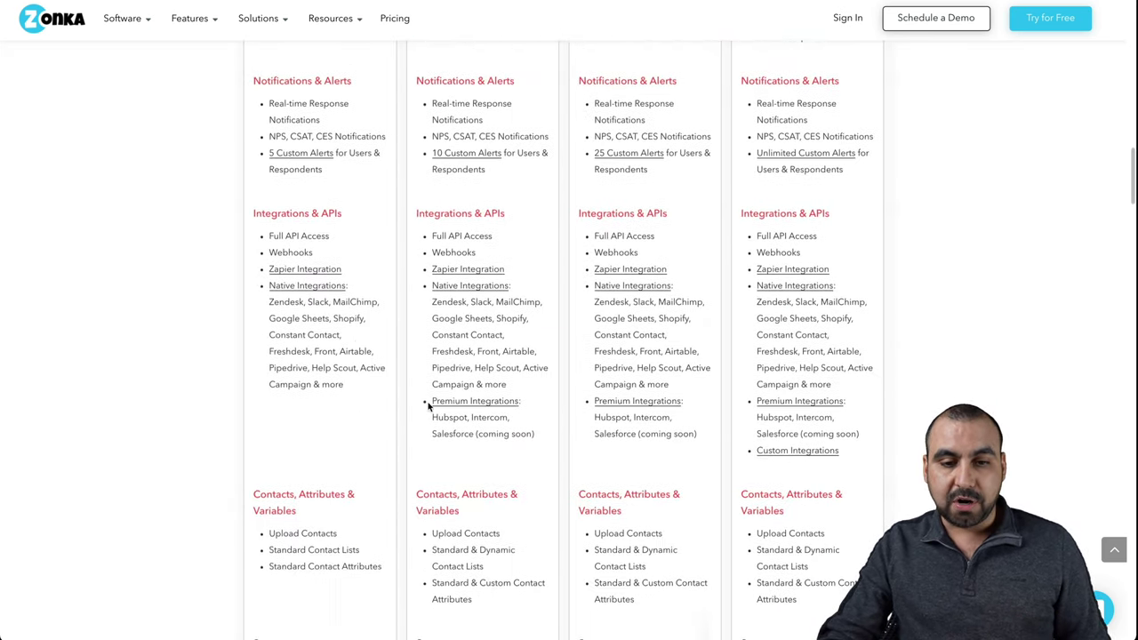
{"action": "left_click_drag", "start_coordinate": [429, 405], "coordinate": [526, 401]}
{"action": "left_click", "coordinate": [509, 417]}
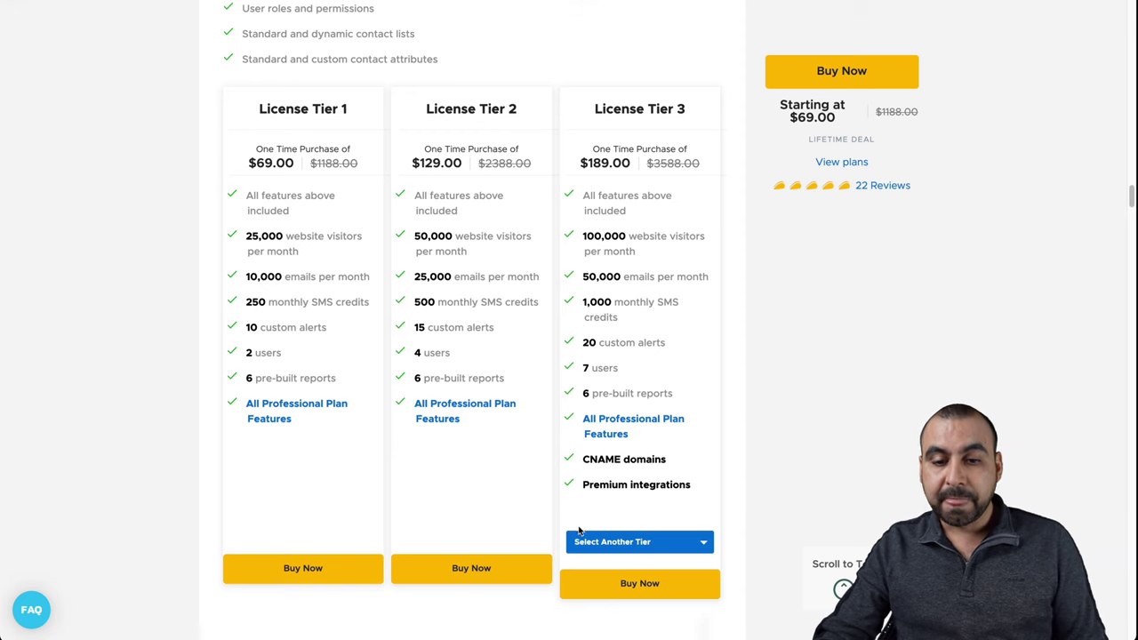
Switch the third card to License Tier 5 ($429), highlighting its Locations and Tier 1's limits.
{"action": "left_click", "coordinate": [619, 541]}
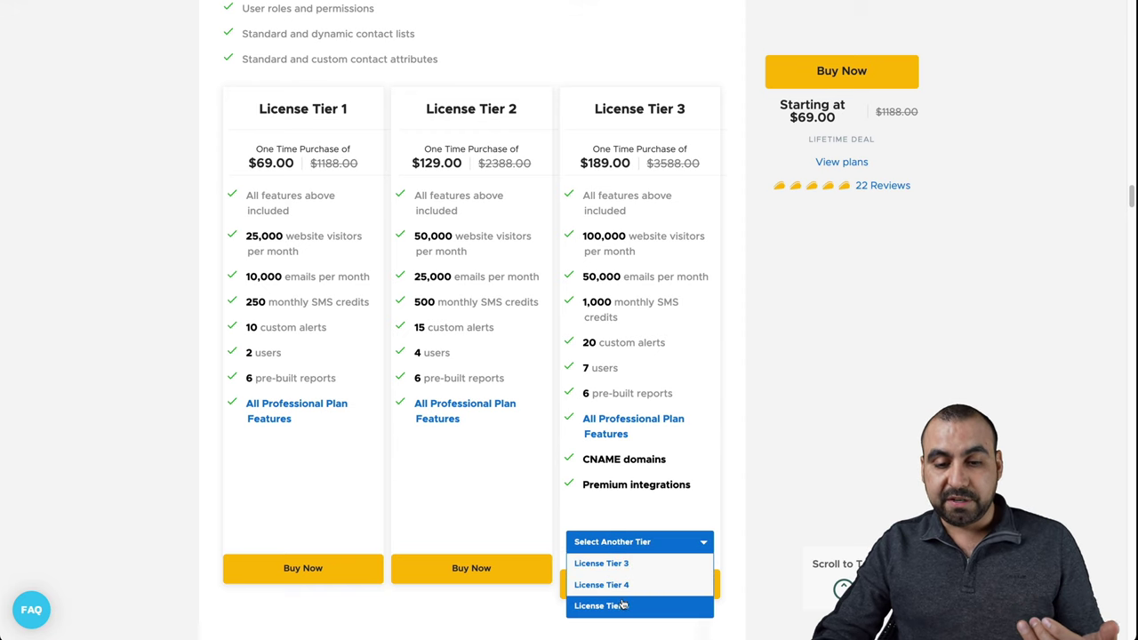
{"action": "left_click", "coordinate": [620, 603]}
{"action": "left_click_drag", "start_coordinate": [585, 524], "coordinate": [647, 528]}
{"action": "left_click", "coordinate": [647, 528]}
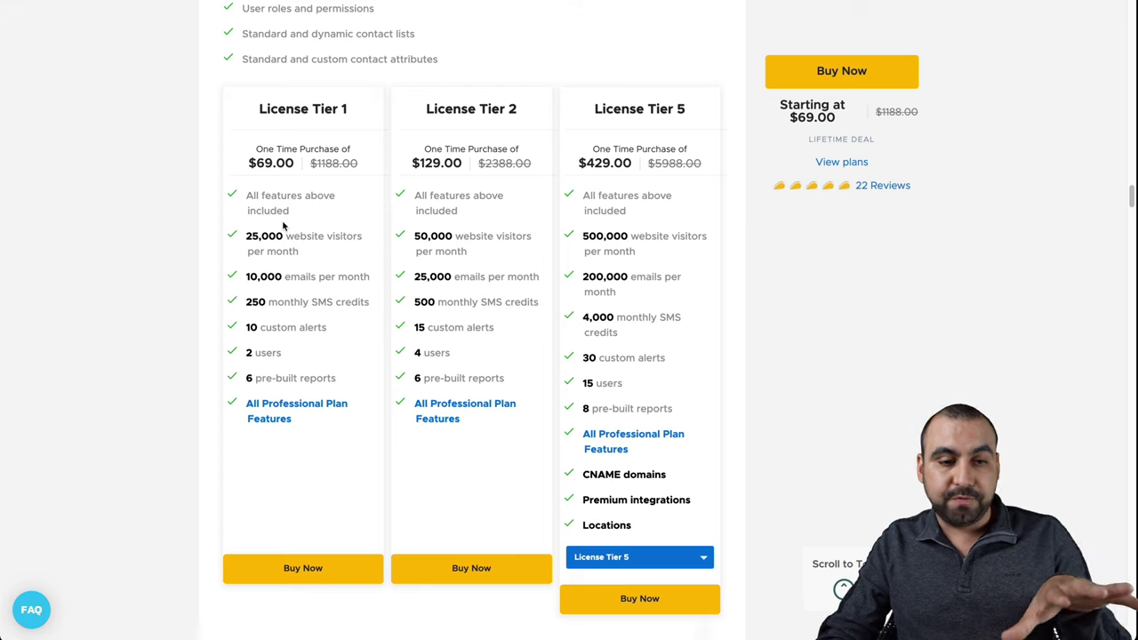
{"action": "left_click_drag", "start_coordinate": [248, 233], "coordinate": [311, 342]}
{"action": "left_click", "coordinate": [311, 342]}
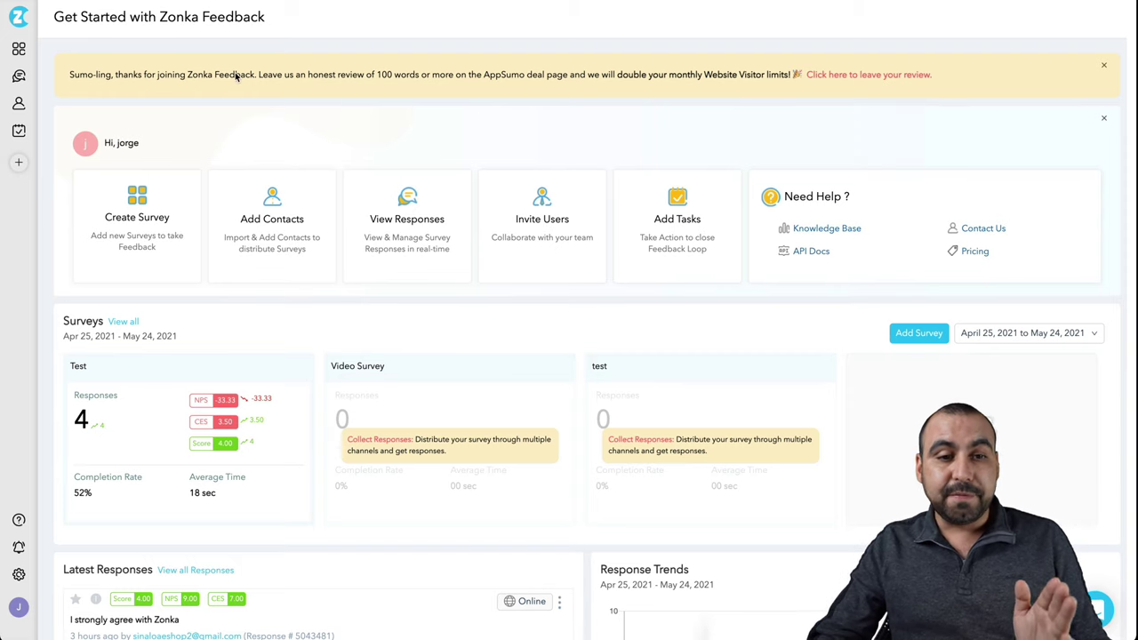
Dismiss the AppSumo review banner at the top of the Zonka Feedback dashboard.
{"action": "left_click_drag", "start_coordinate": [216, 75], "coordinate": [525, 76]}
{"action": "left_click", "coordinate": [526, 75]}
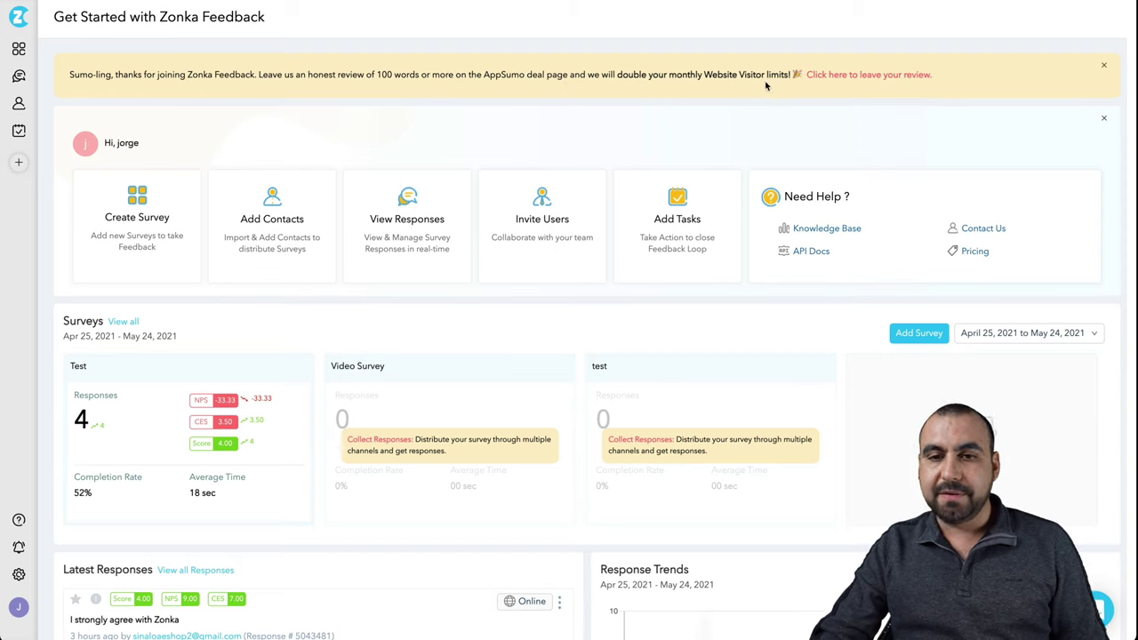
{"action": "left_click", "coordinate": [1103, 68]}
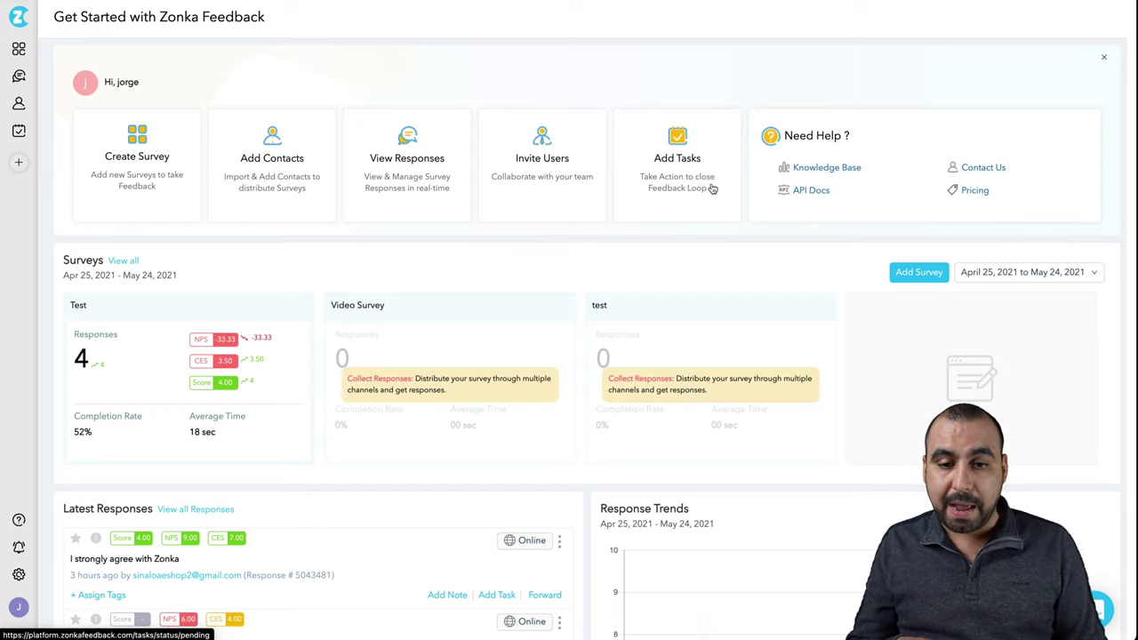
Scroll through the dashboard, then go to the Surveys management list.
{"action": "scroll", "coordinate": [711, 188], "scroll_direction": "down", "scroll_amount": 3}
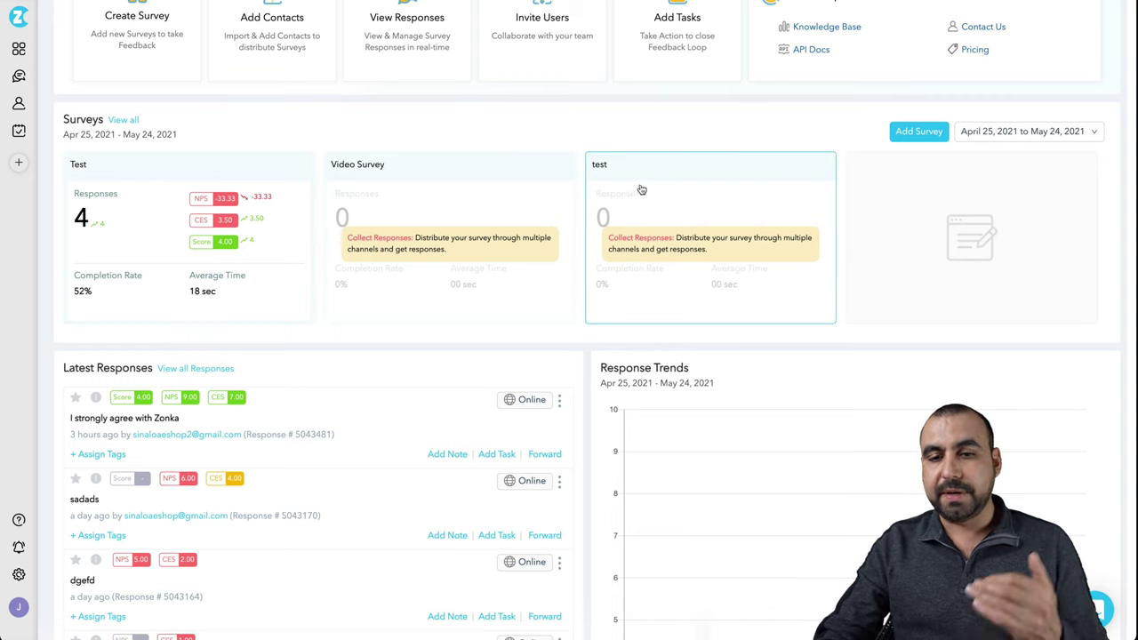
{"action": "scroll", "coordinate": [807, 300], "scroll_direction": "down", "scroll_amount": 2}
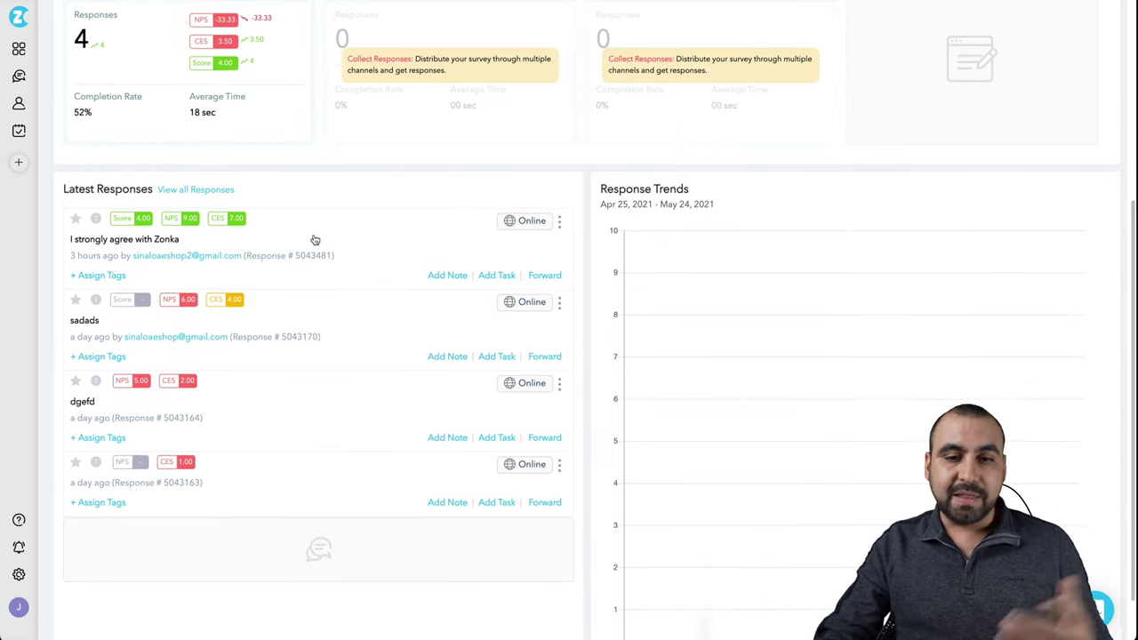
{"action": "scroll", "coordinate": [622, 273], "scroll_direction": "up", "scroll_amount": 5}
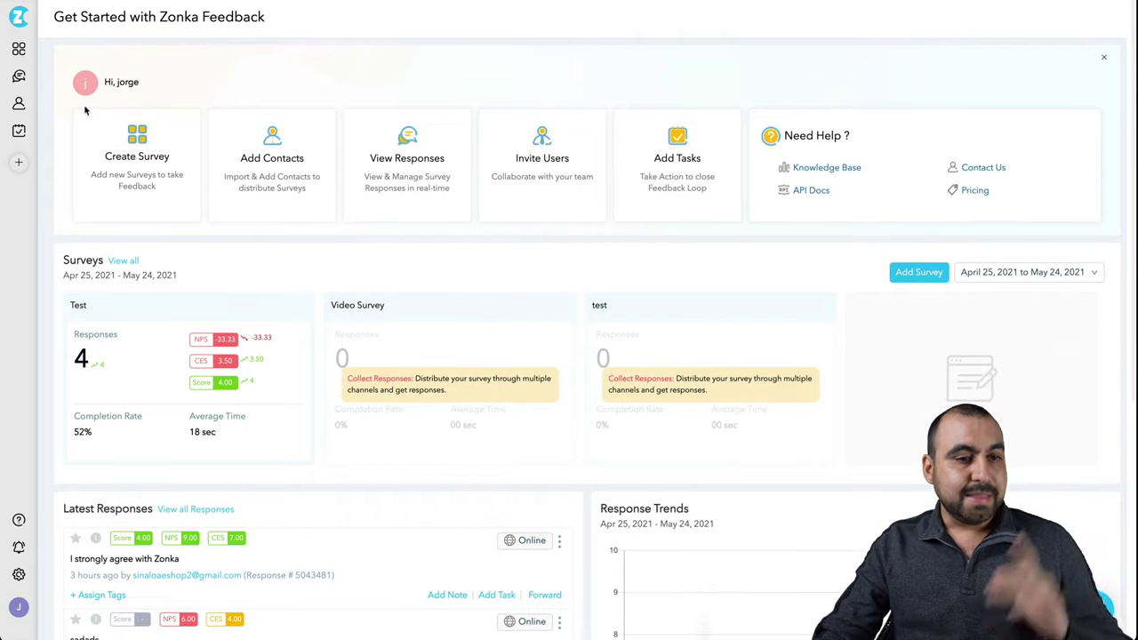
{"action": "left_click", "coordinate": [19, 50]}
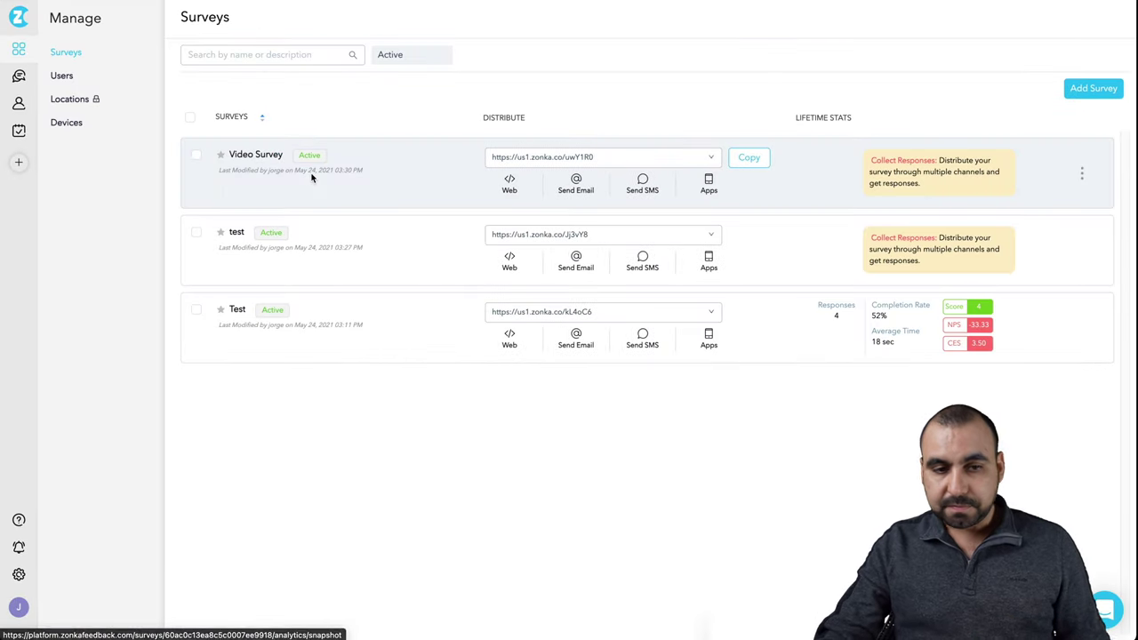
Open the Test survey's analytics snapshot and go to Build & Distribute.
{"action": "left_click", "coordinate": [237, 311]}
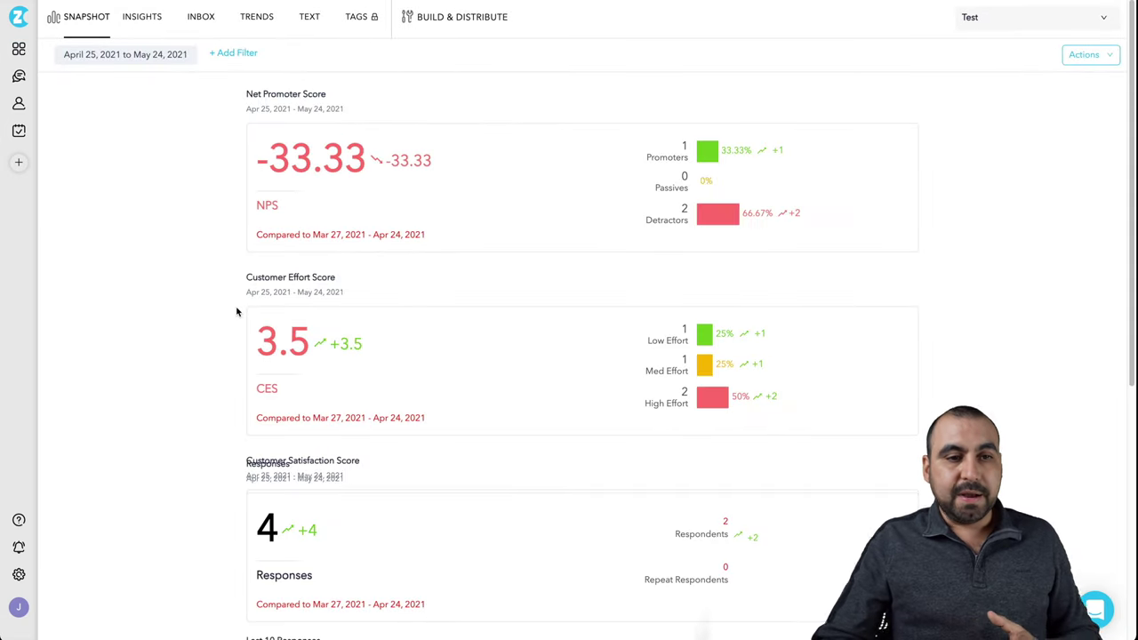
{"action": "left_click", "coordinate": [454, 22]}
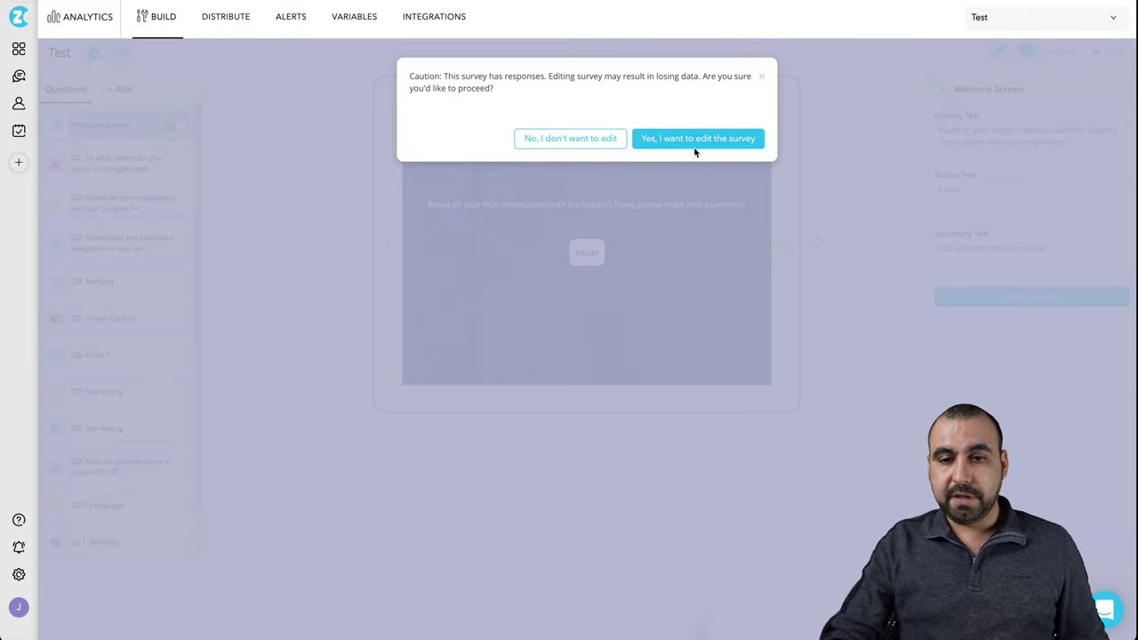
Confirm editing the Test survey and step the preview from the welcome screen to Q6 Email.
{"action": "left_click", "coordinate": [694, 142]}
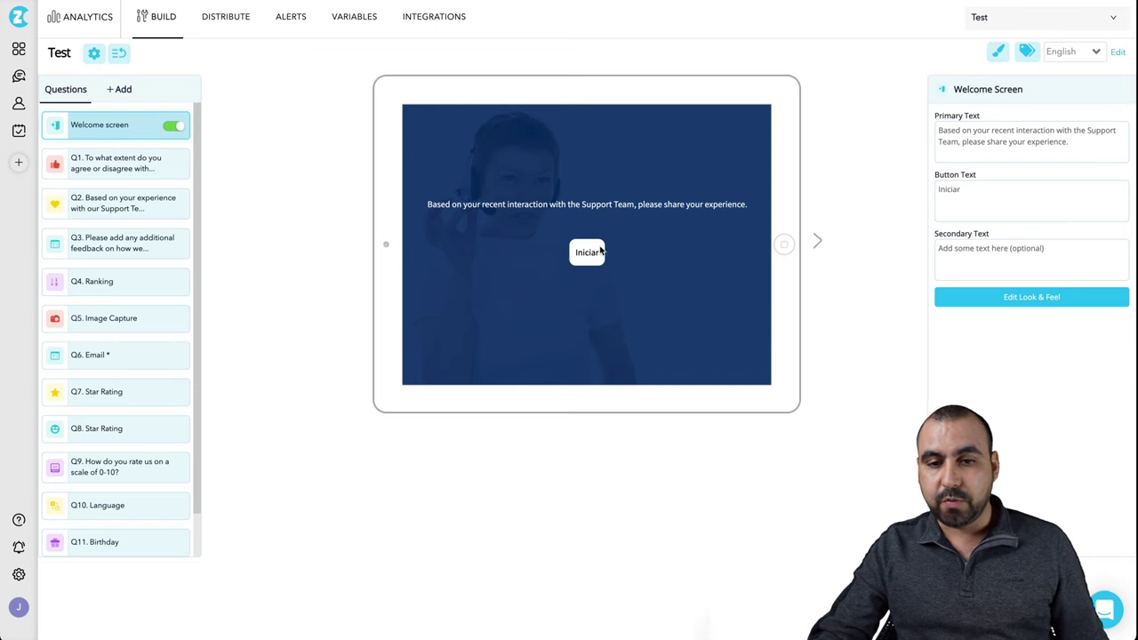
{"action": "left_click", "coordinate": [816, 242]}
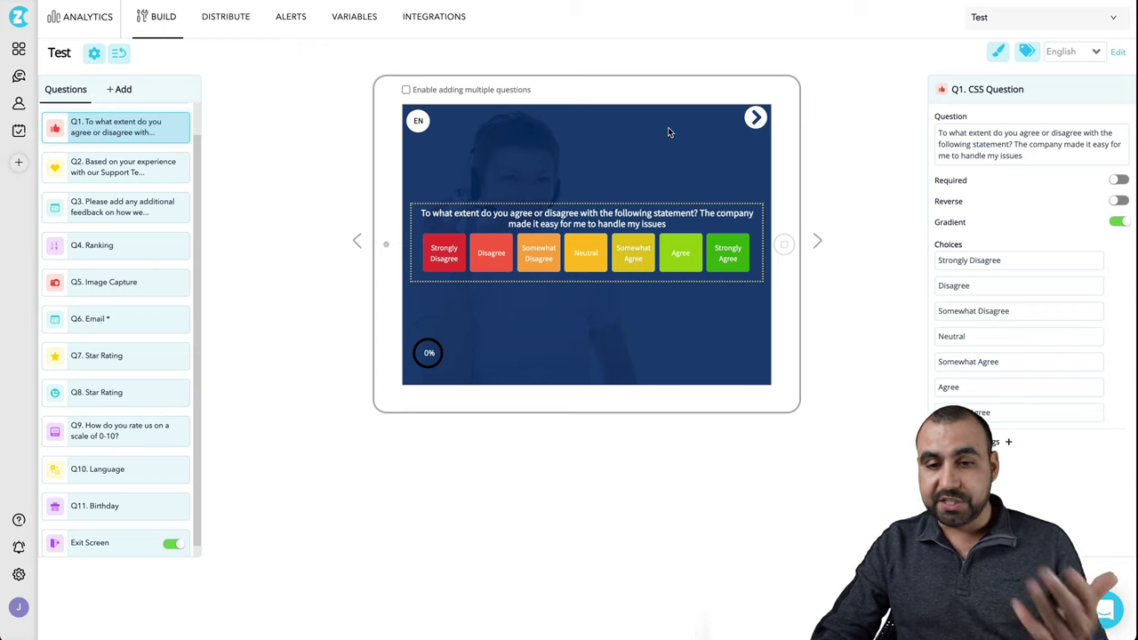
{"action": "left_click", "coordinate": [817, 241]}
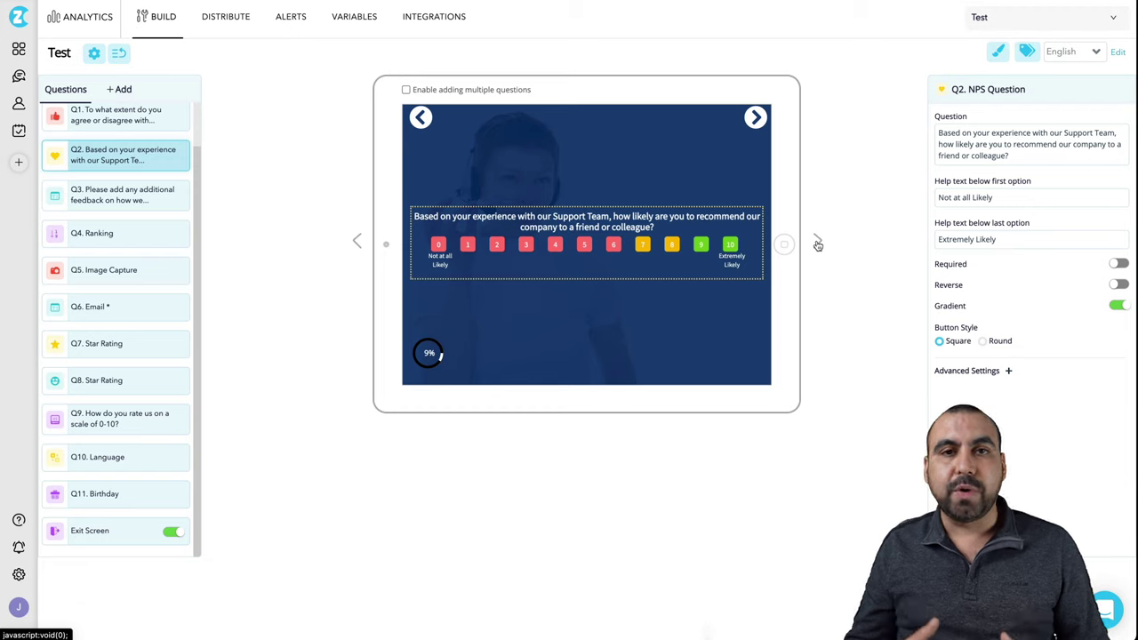
{"action": "left_click", "coordinate": [817, 243]}
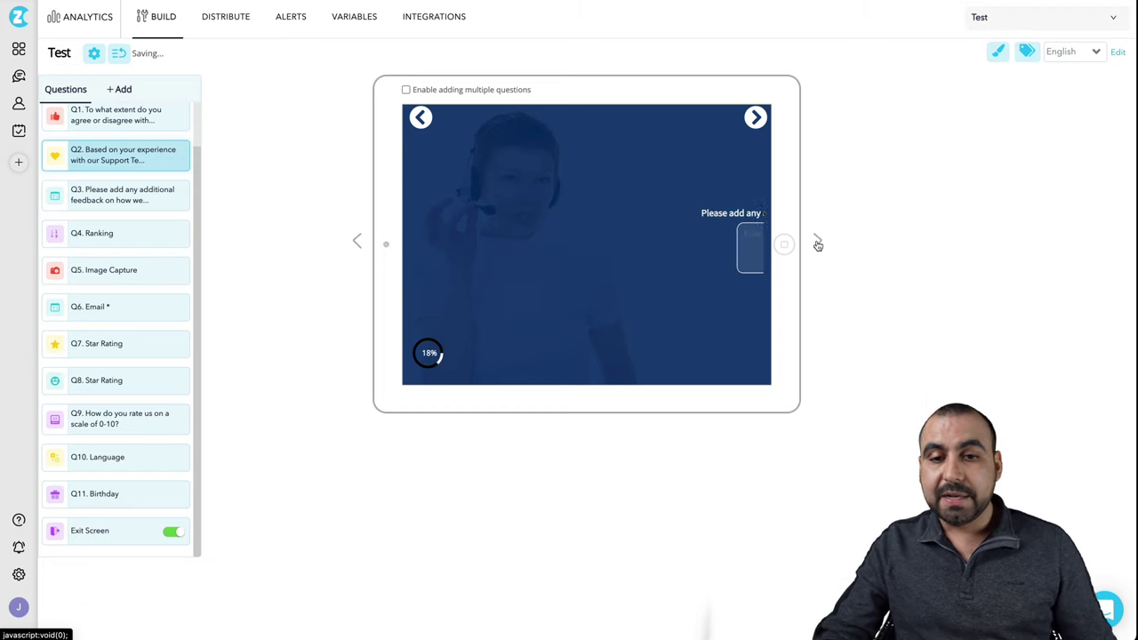
{"action": "left_click", "coordinate": [817, 243]}
{"action": "left_click", "coordinate": [818, 243]}
{"action": "left_click", "coordinate": [817, 244]}
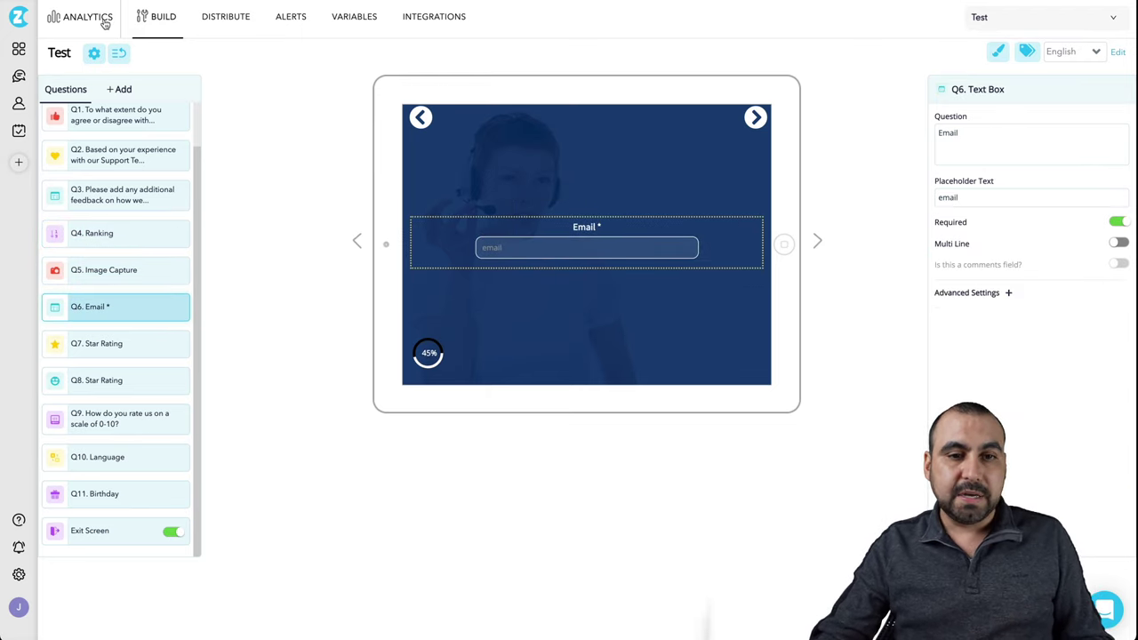
Copy the test survey's link from the Surveys list and load it in a new browser tab.
{"action": "left_click", "coordinate": [19, 48]}
{"action": "right_click", "coordinate": [23, 50]}
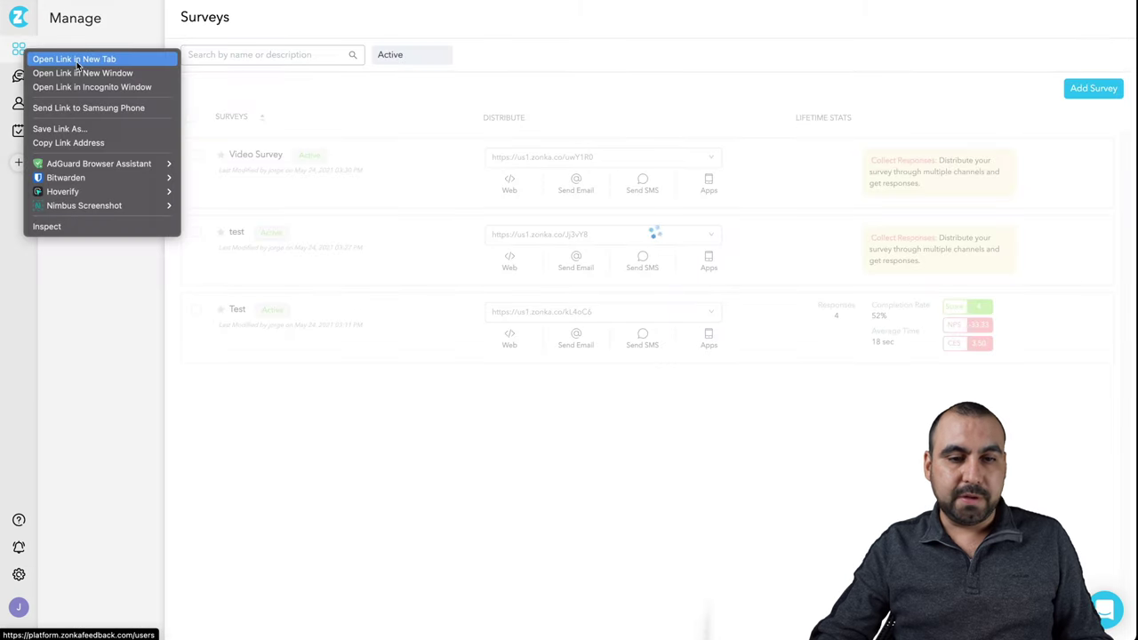
{"action": "left_click", "coordinate": [75, 61]}
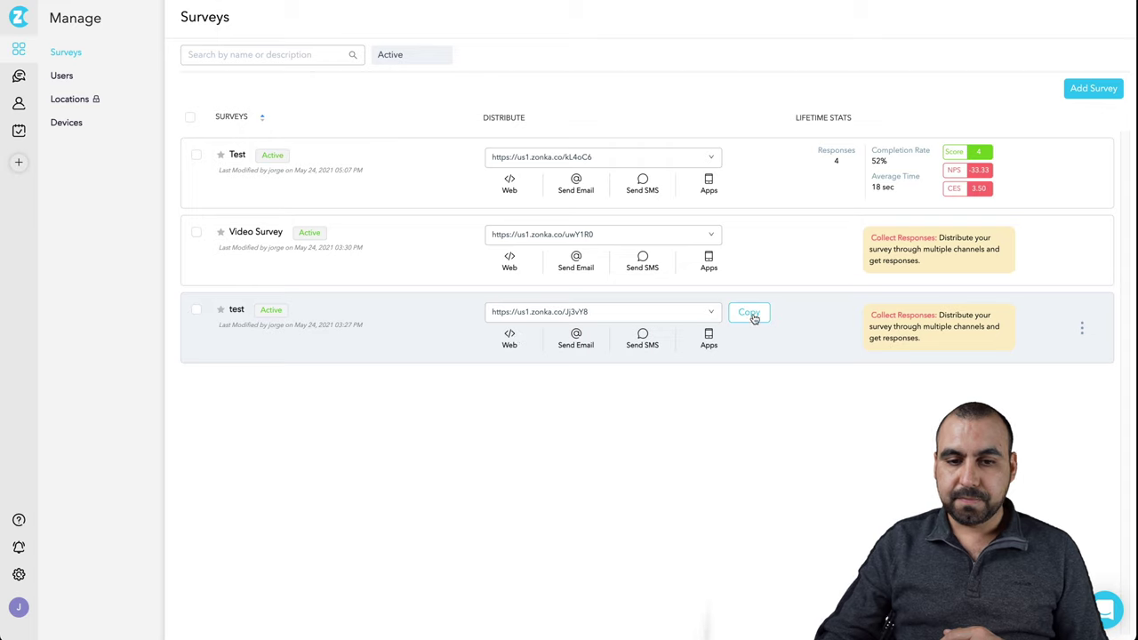
{"action": "left_click", "coordinate": [751, 314]}
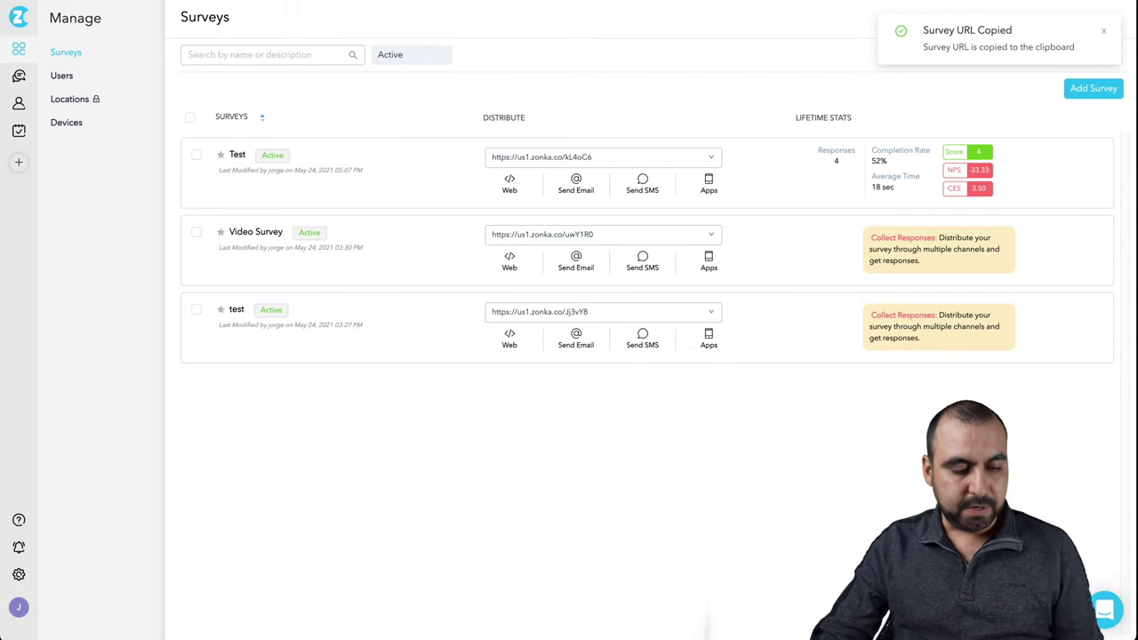
{"action": "key", "text": "ctrl+t"}
{"action": "key", "text": "ctrl+v"}
{"action": "key", "text": "Return"}
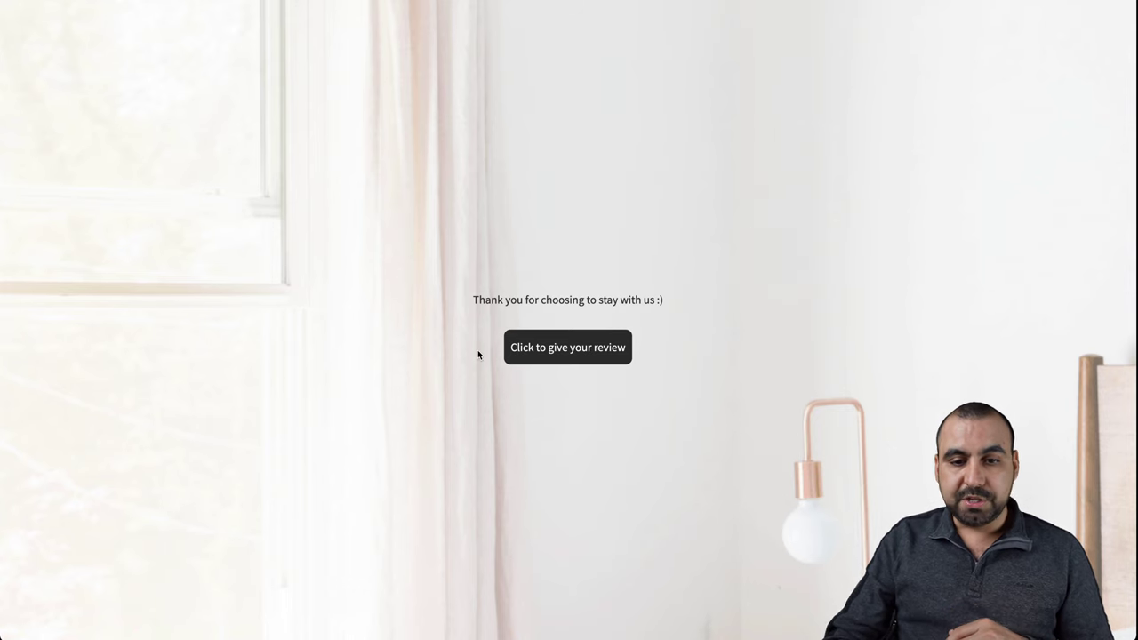
Answer the hotel survey: Neutral, On the Spot and Done by company, 15–30 Mins, Smooth.
{"action": "left_click", "coordinate": [580, 337]}
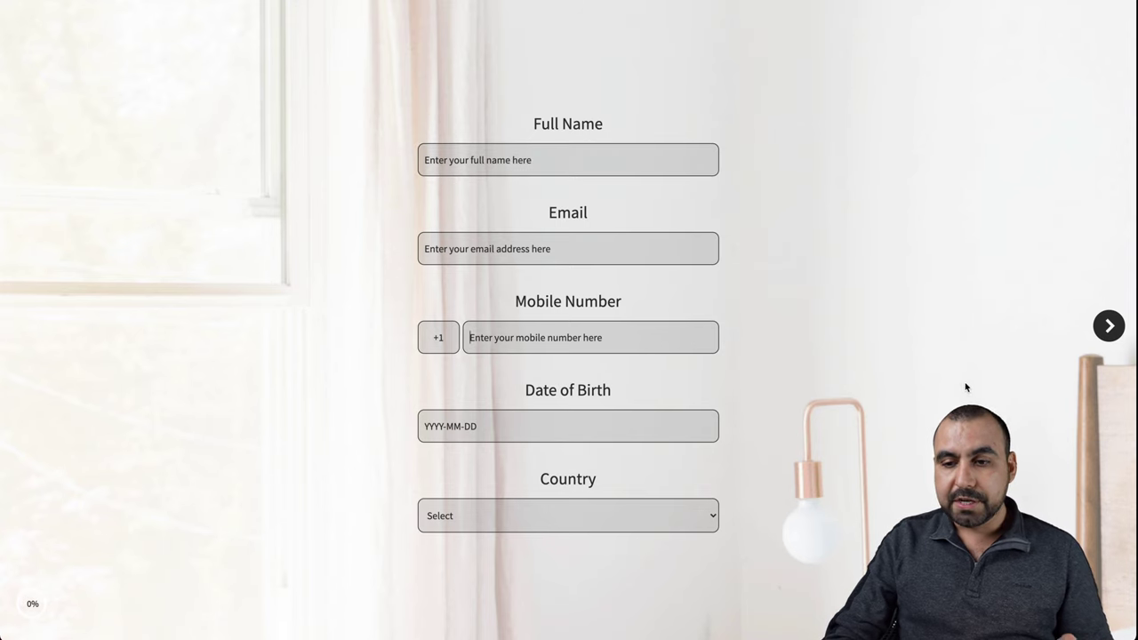
{"action": "left_click", "coordinate": [1108, 326]}
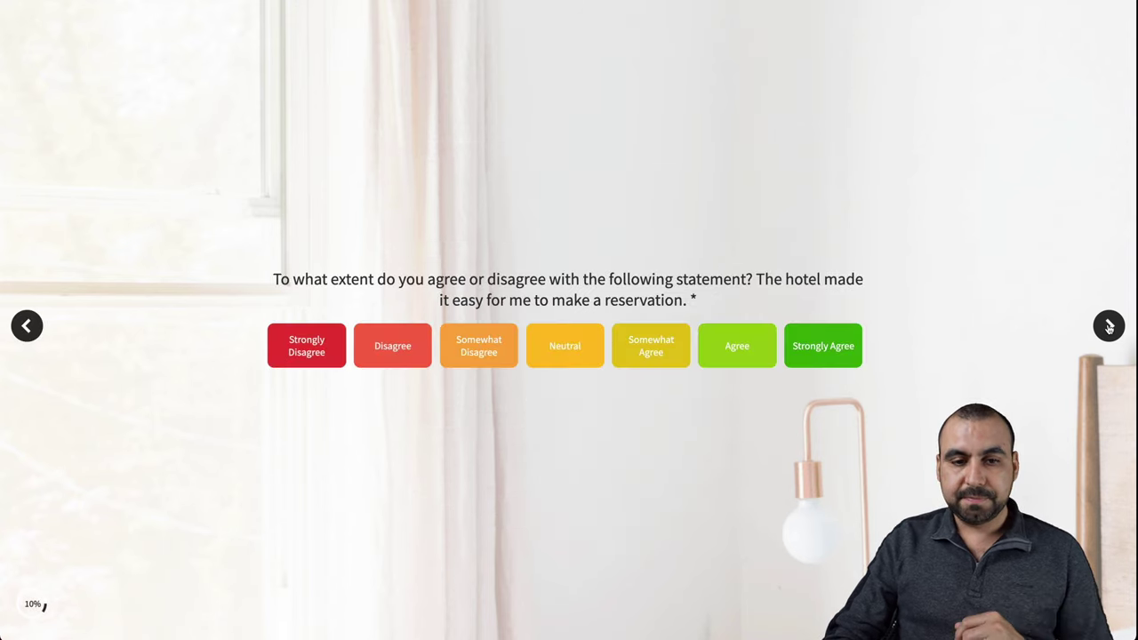
{"action": "left_click", "coordinate": [559, 346]}
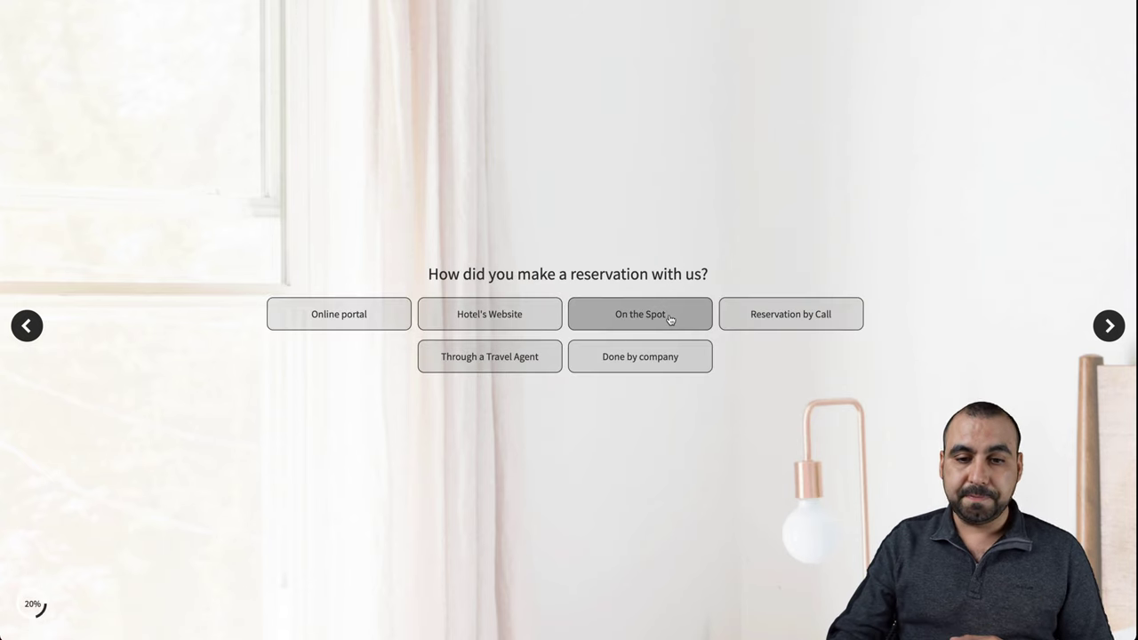
{"action": "left_click", "coordinate": [672, 318]}
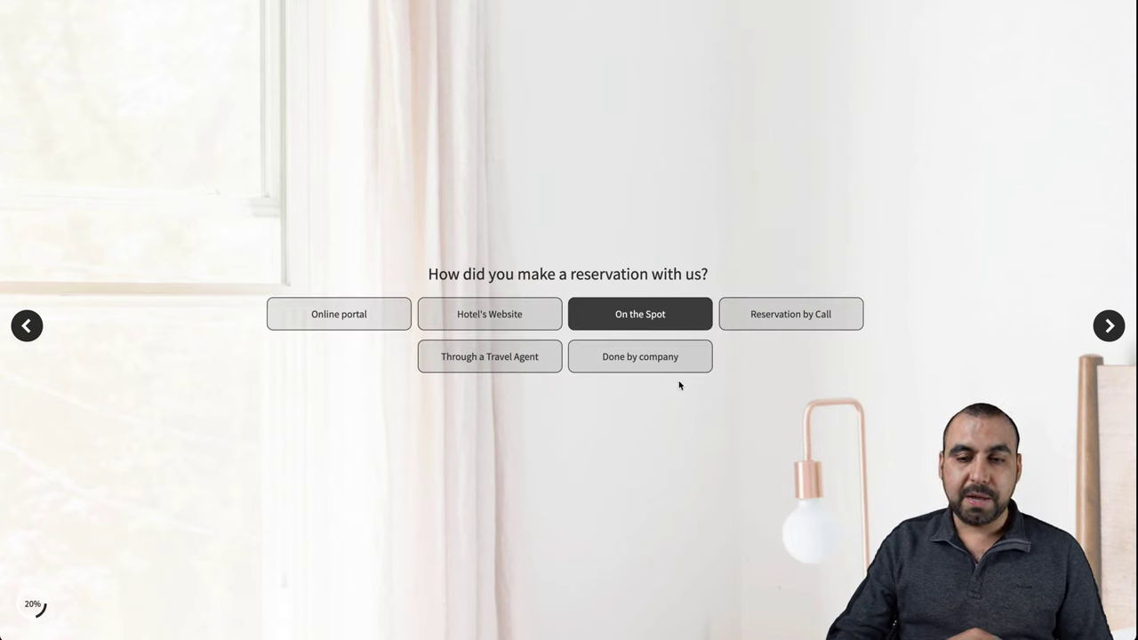
{"action": "left_click", "coordinate": [667, 315]}
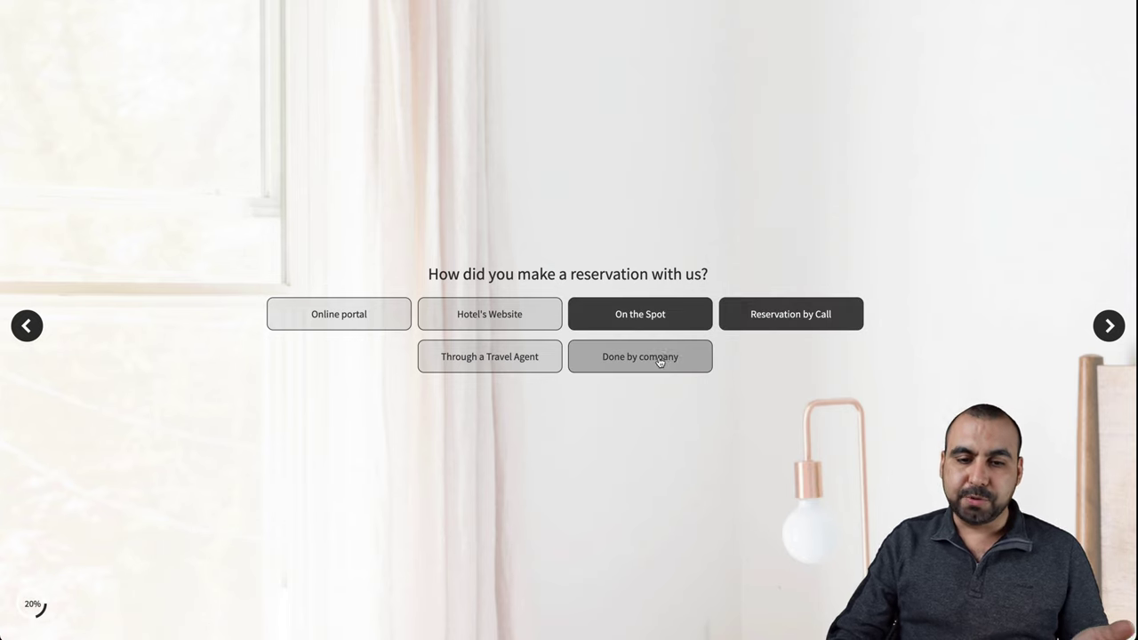
{"action": "left_click", "coordinate": [663, 360]}
{"action": "left_click", "coordinate": [1105, 332]}
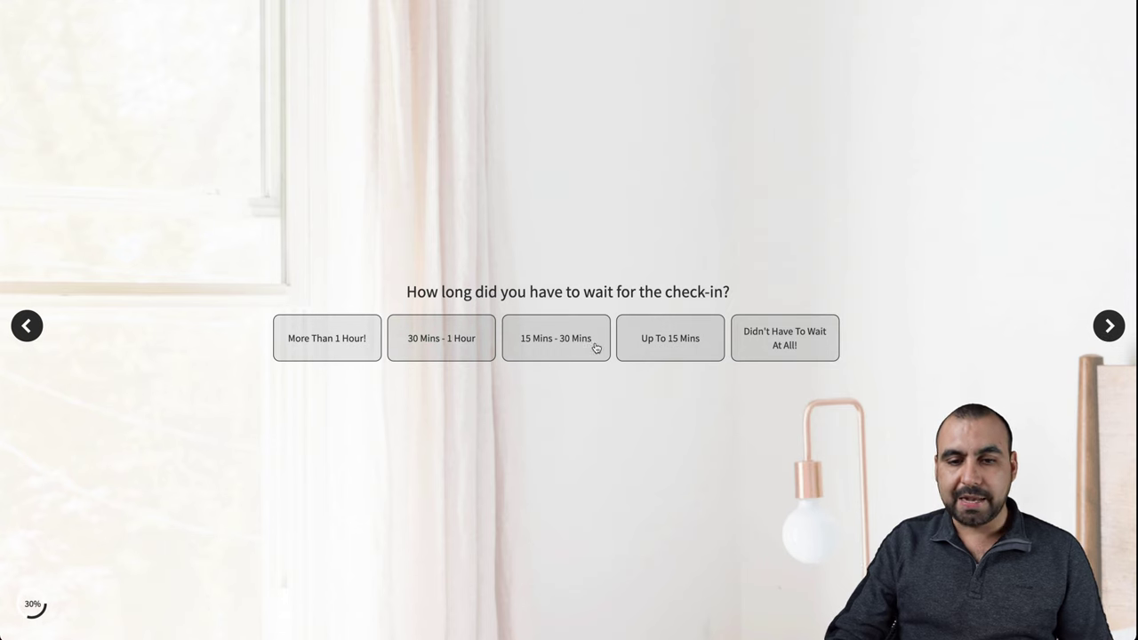
{"action": "left_click", "coordinate": [577, 340]}
{"action": "left_click", "coordinate": [698, 330]}
Rate amenities Good, room Average, room service staff Good, overall four hearts, recommend 9.
{"action": "left_click", "coordinate": [718, 302]}
{"action": "left_click", "coordinate": [645, 353]}
{"action": "left_click", "coordinate": [1104, 329]}
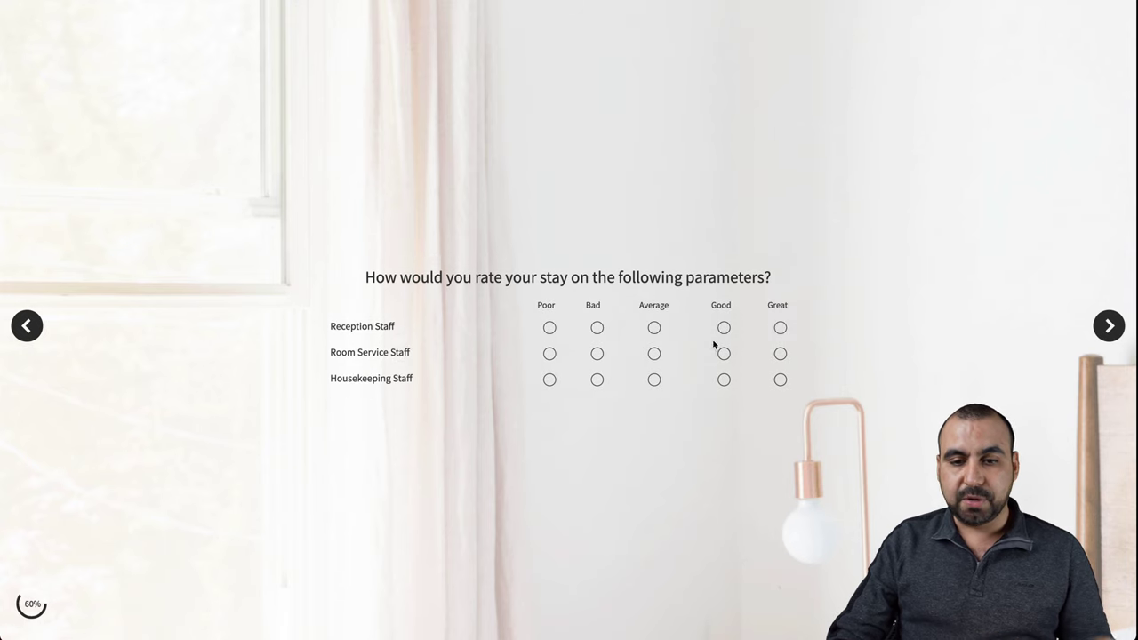
{"action": "left_click", "coordinate": [724, 353]}
{"action": "left_click", "coordinate": [1108, 326]}
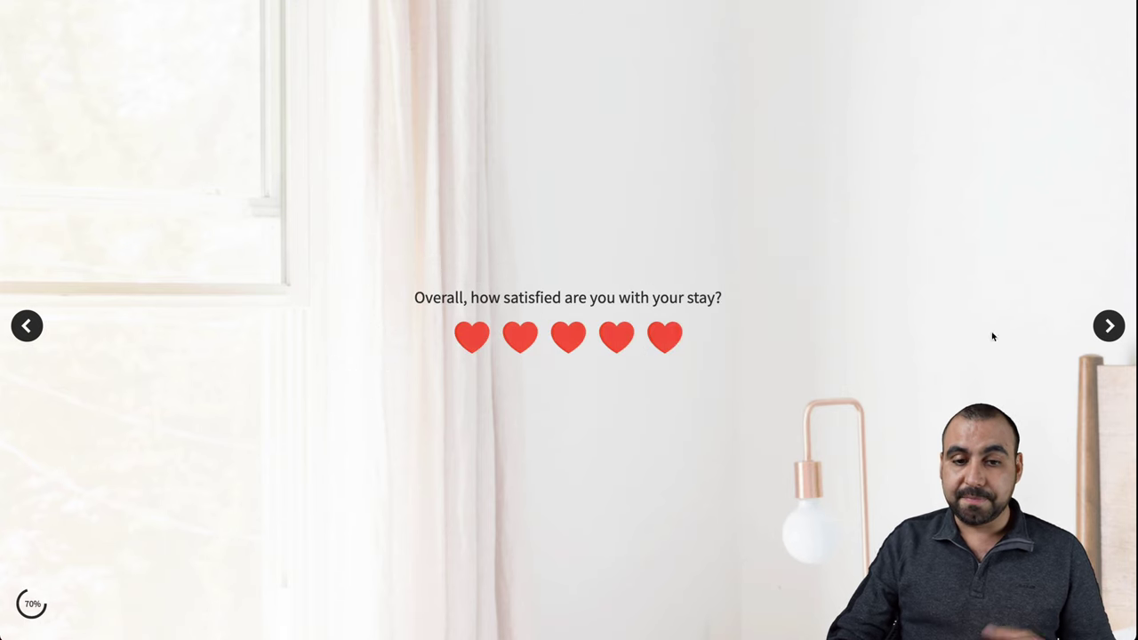
{"action": "left_click", "coordinate": [616, 336]}
{"action": "left_click", "coordinate": [761, 334]}
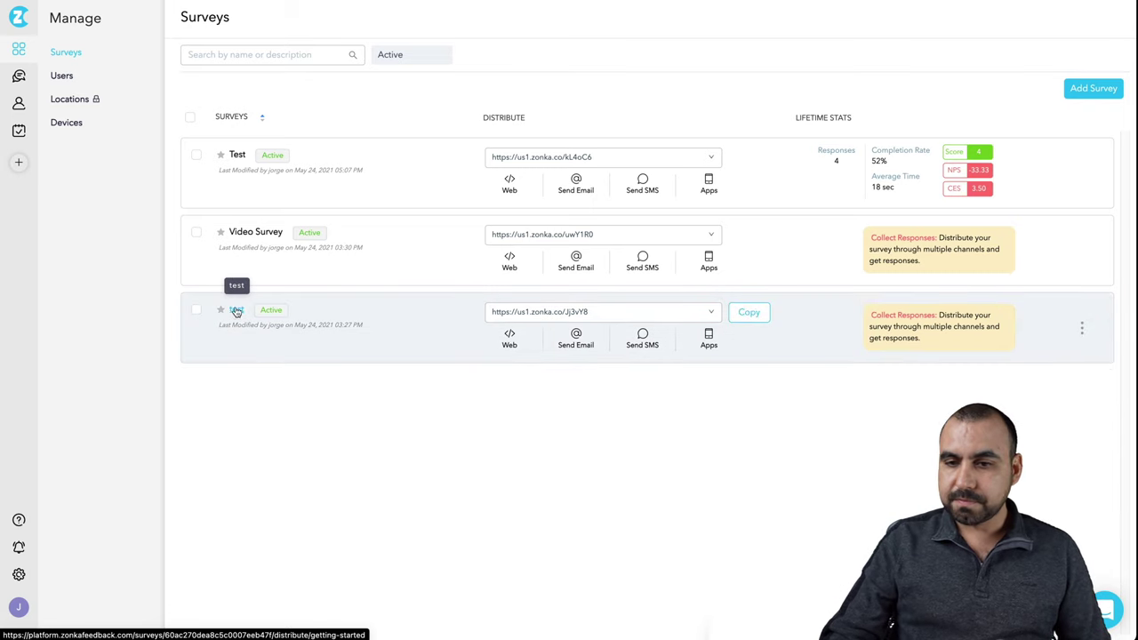
Reopen the Test survey in the builder, confirming the edit despite existing responses.
{"action": "left_click", "coordinate": [235, 154]}
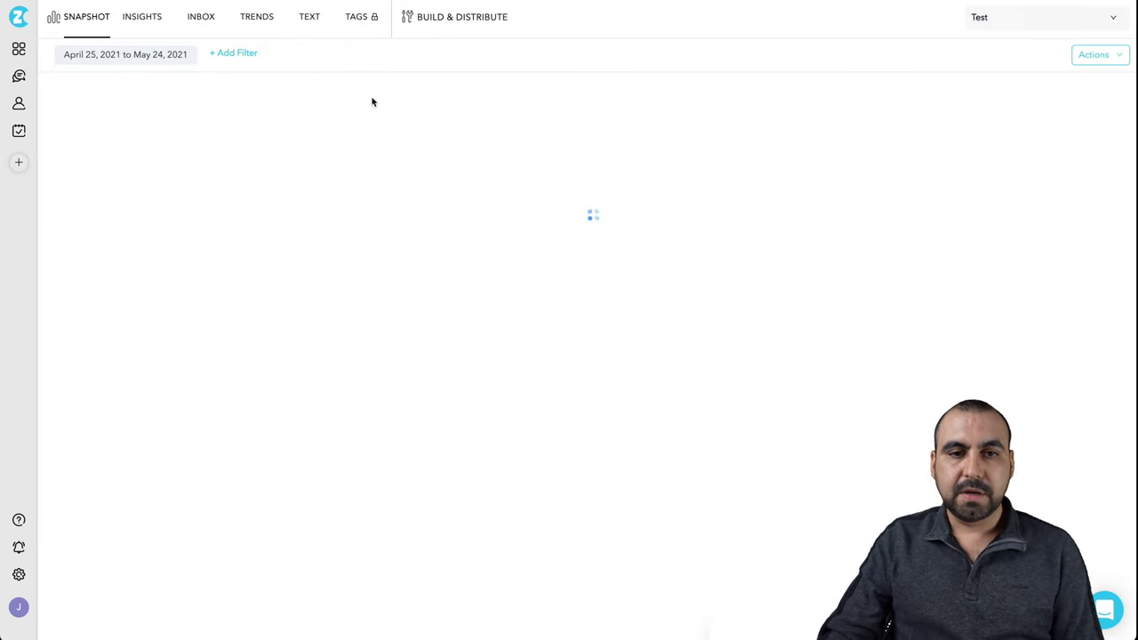
{"action": "left_click", "coordinate": [452, 18]}
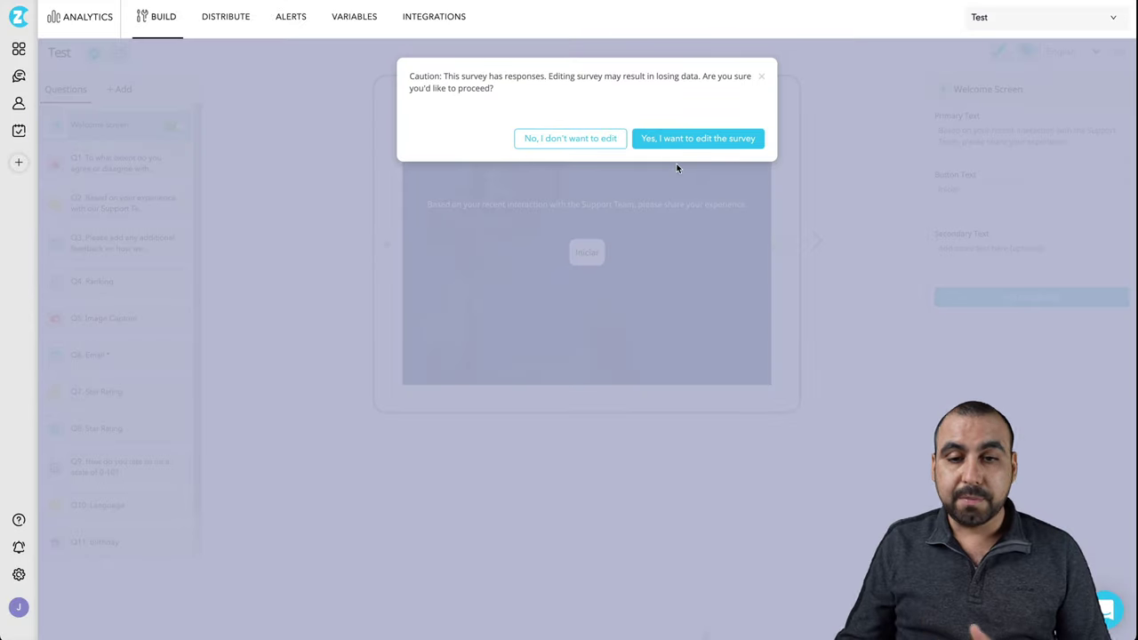
{"action": "left_click", "coordinate": [676, 142]}
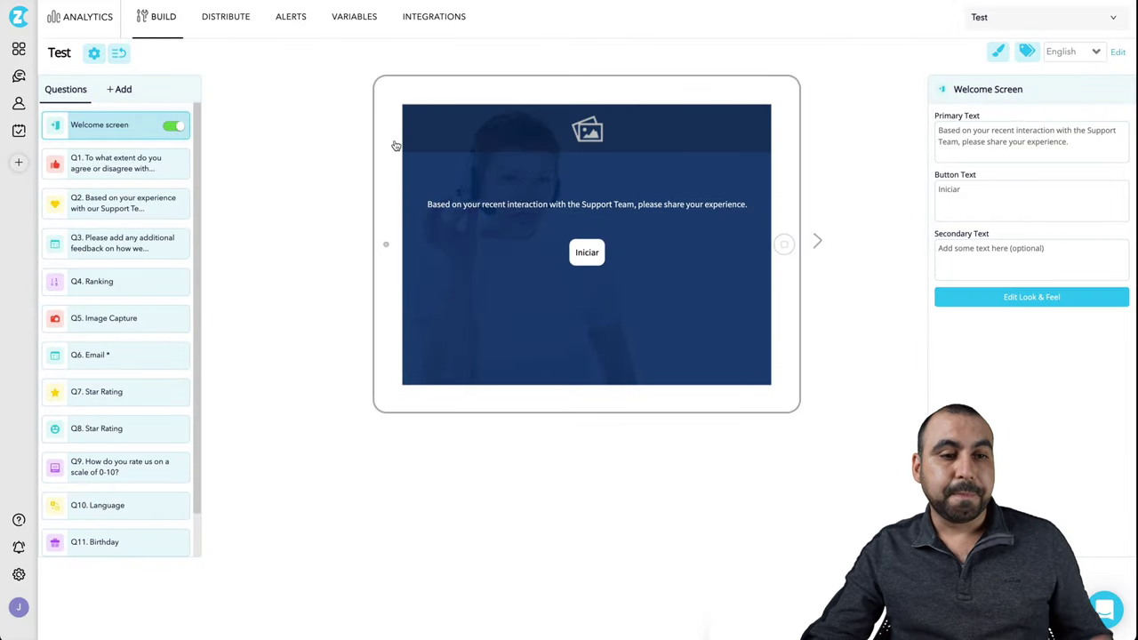
{"action": "mouse_move", "coordinate": [140, 168]}
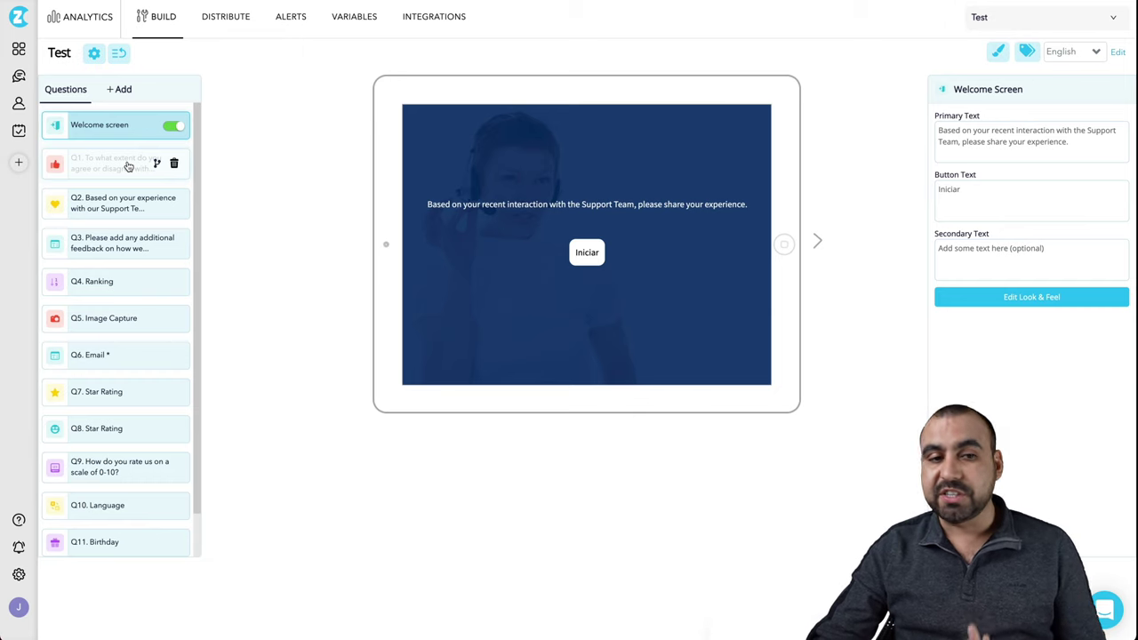
Browse the Rating and Scales and Contact Information question types, then return to the question list.
{"action": "left_click", "coordinate": [116, 96]}
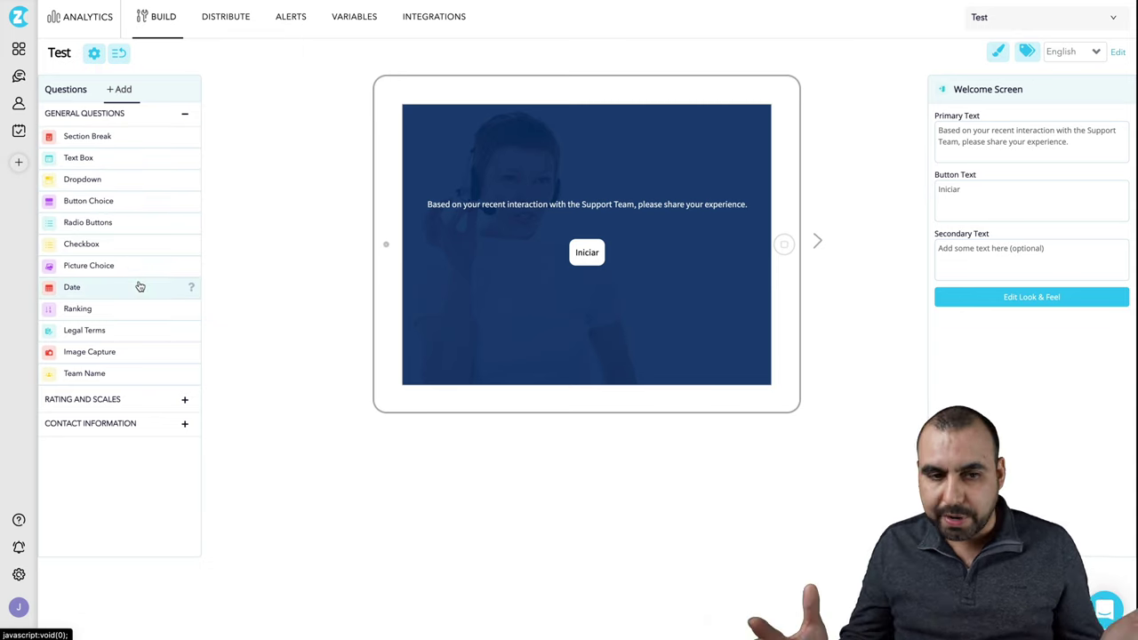
{"action": "left_click", "coordinate": [176, 401]}
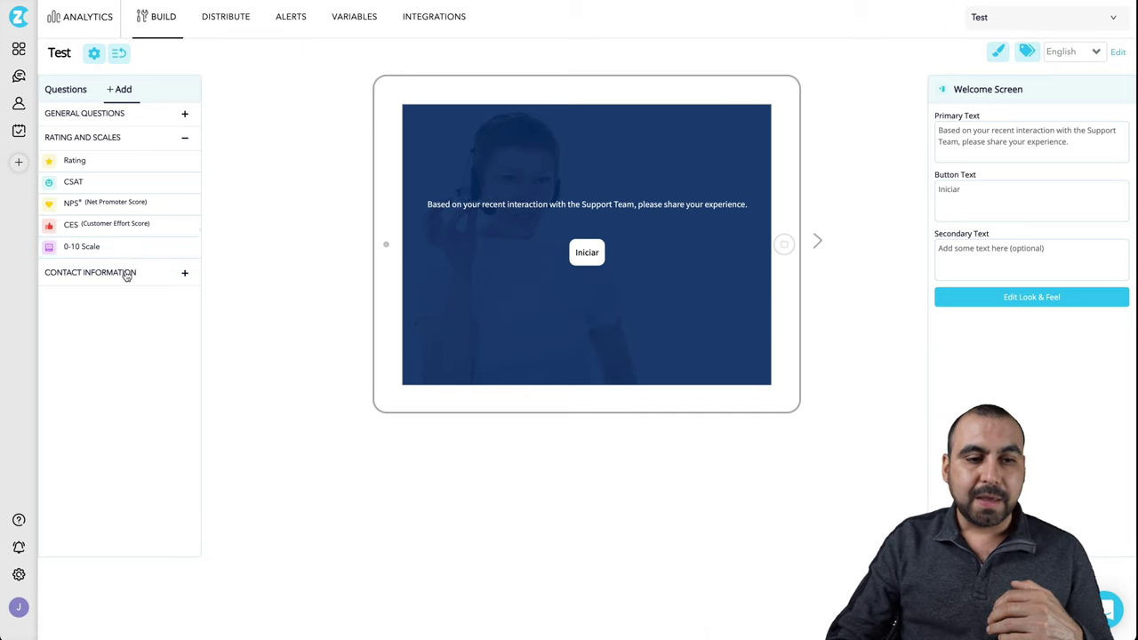
{"action": "left_click", "coordinate": [126, 274]}
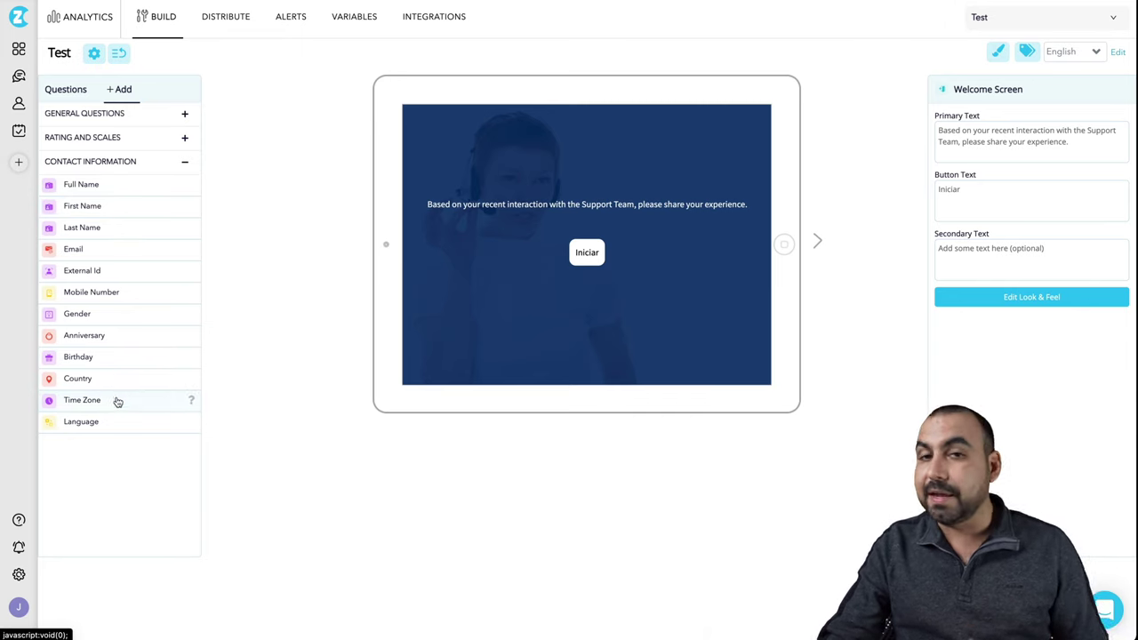
{"action": "left_click", "coordinate": [75, 88]}
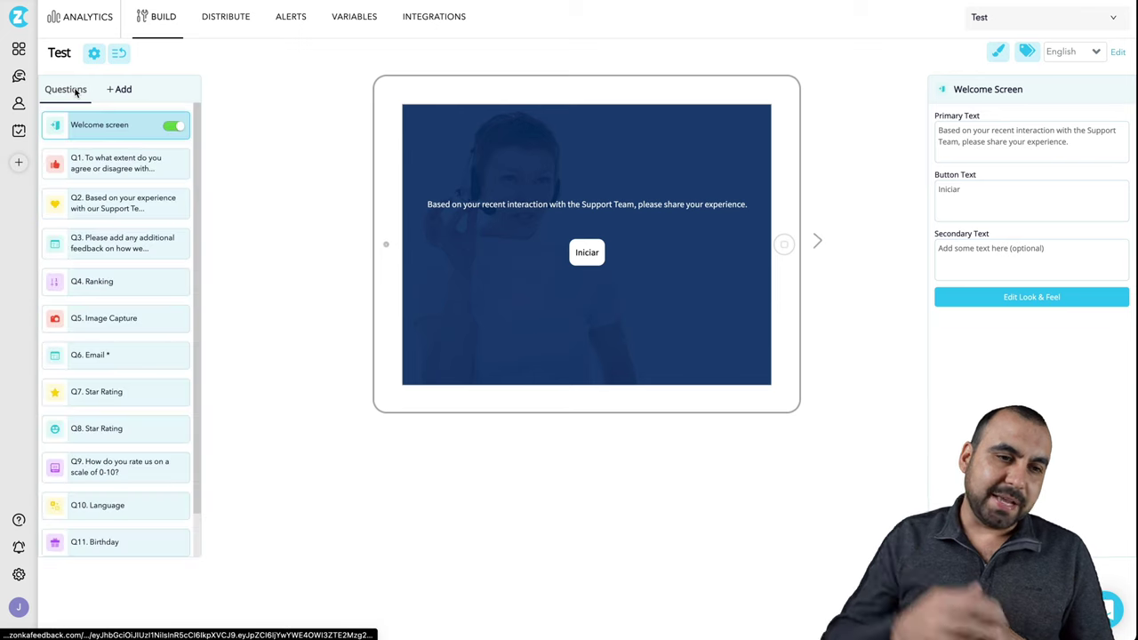
Turn off Reverse on Q1's agreement scale, keeping the red-to-green gradient on.
{"action": "left_click", "coordinate": [102, 167]}
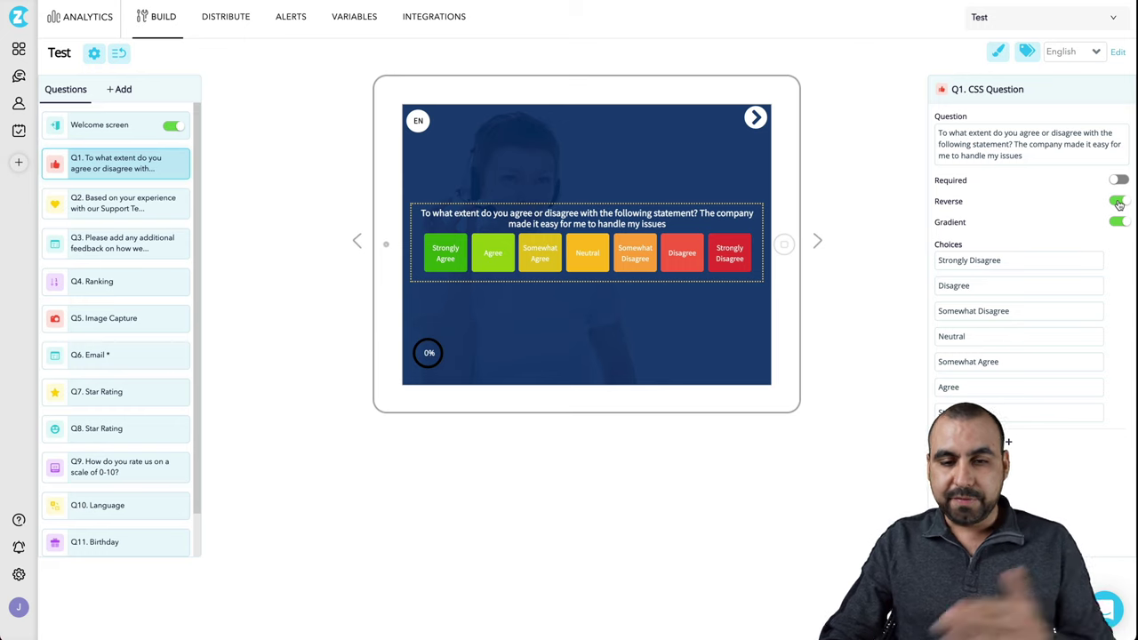
{"action": "left_click", "coordinate": [1118, 202]}
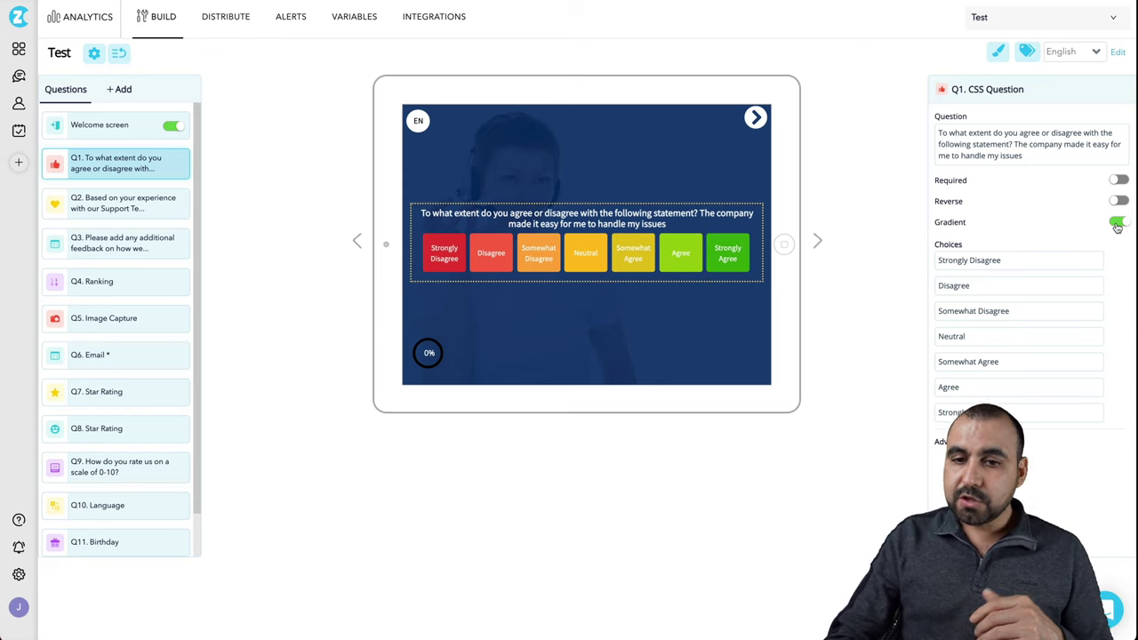
{"action": "left_click", "coordinate": [1118, 224]}
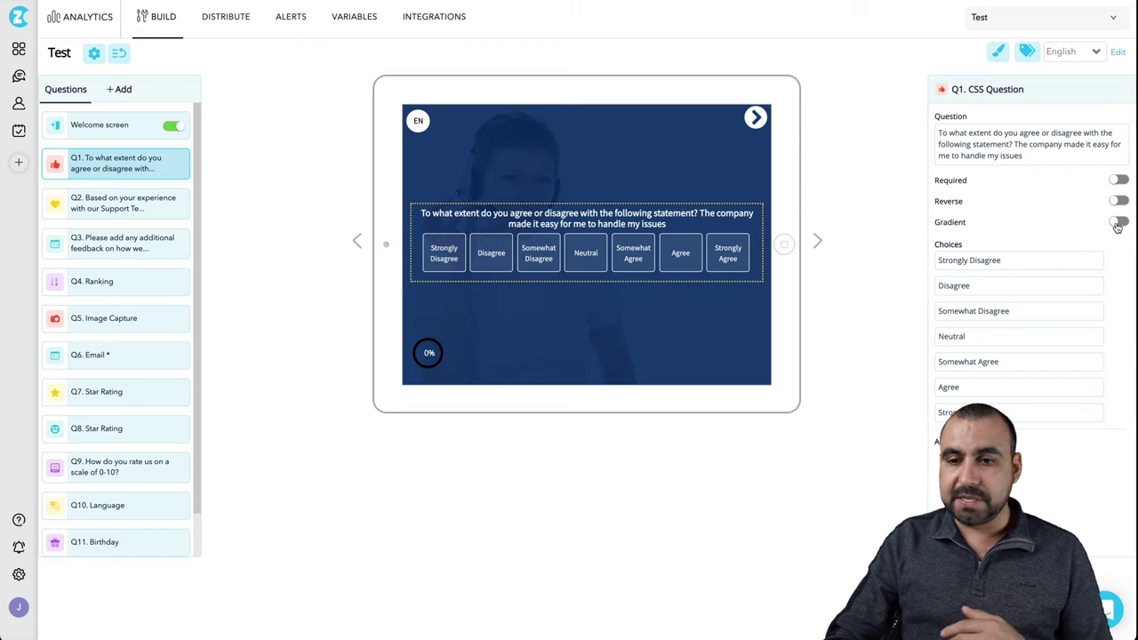
{"action": "left_click", "coordinate": [1118, 224]}
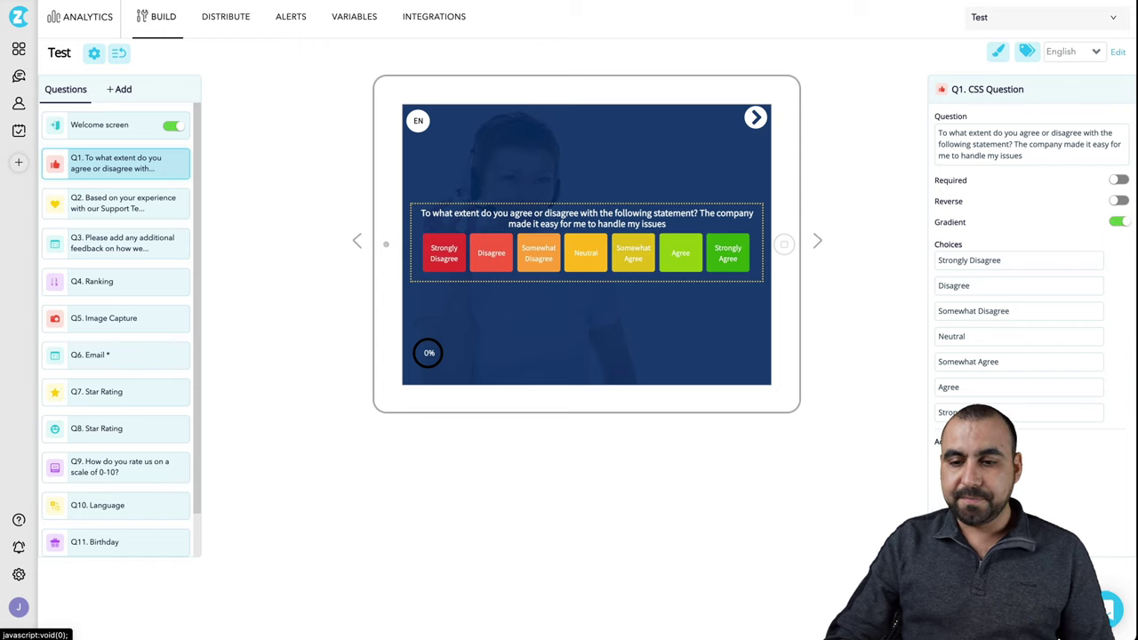
Review questions Q2 through Q7, ending on the Q7 Star Rating settings.
{"action": "scroll", "coordinate": [116, 329], "scroll_direction": "down", "scroll_amount": 1}
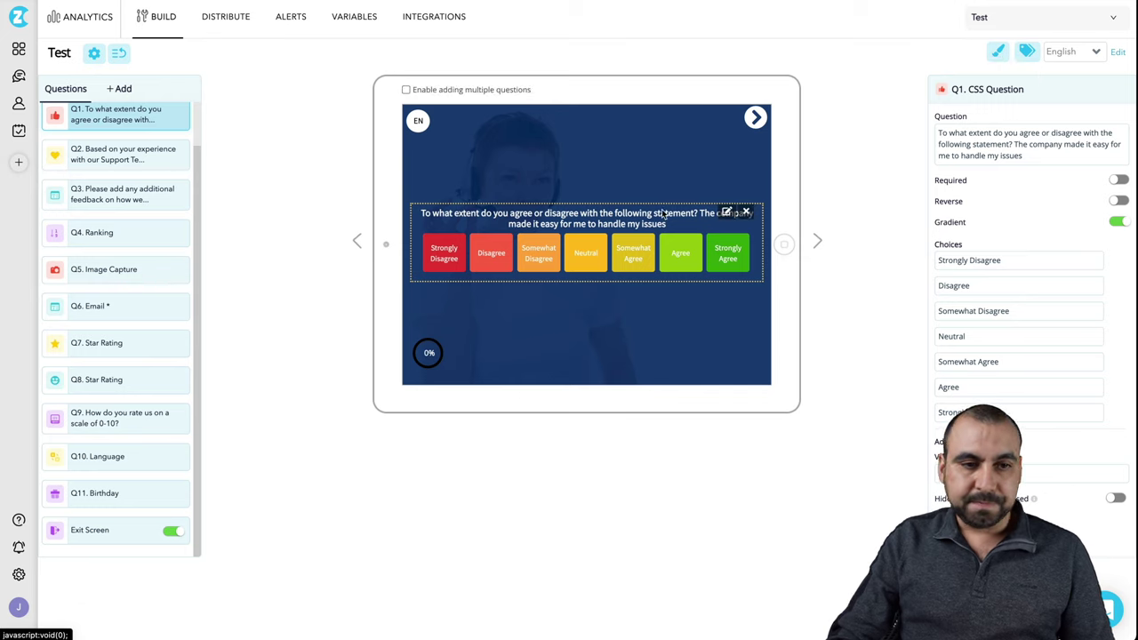
{"action": "left_click", "coordinate": [127, 164]}
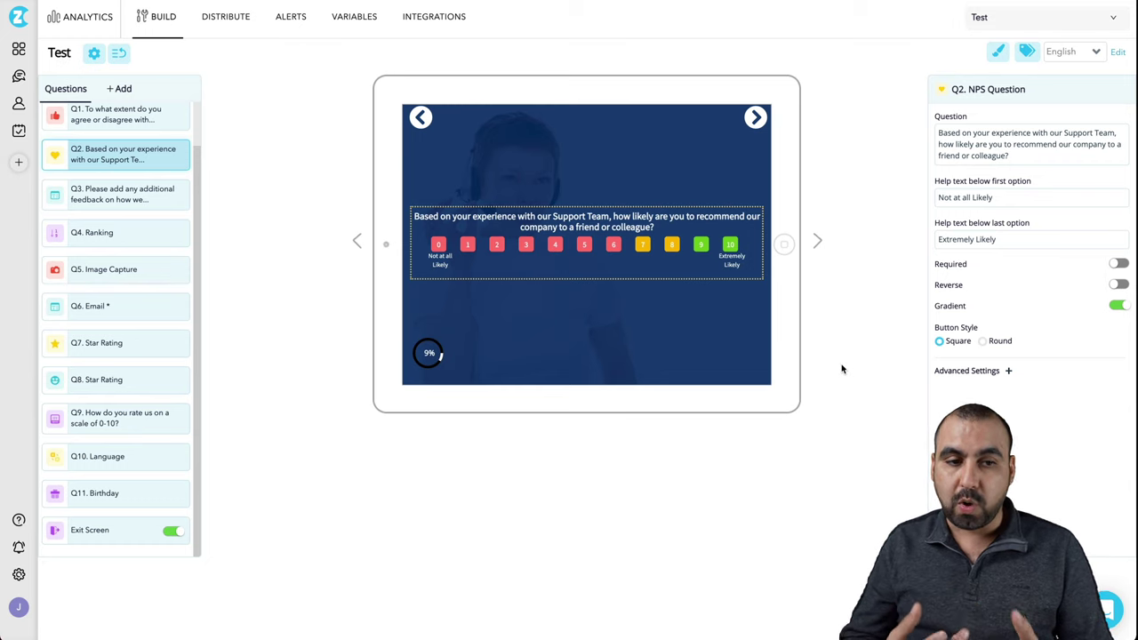
{"action": "left_click", "coordinate": [112, 202]}
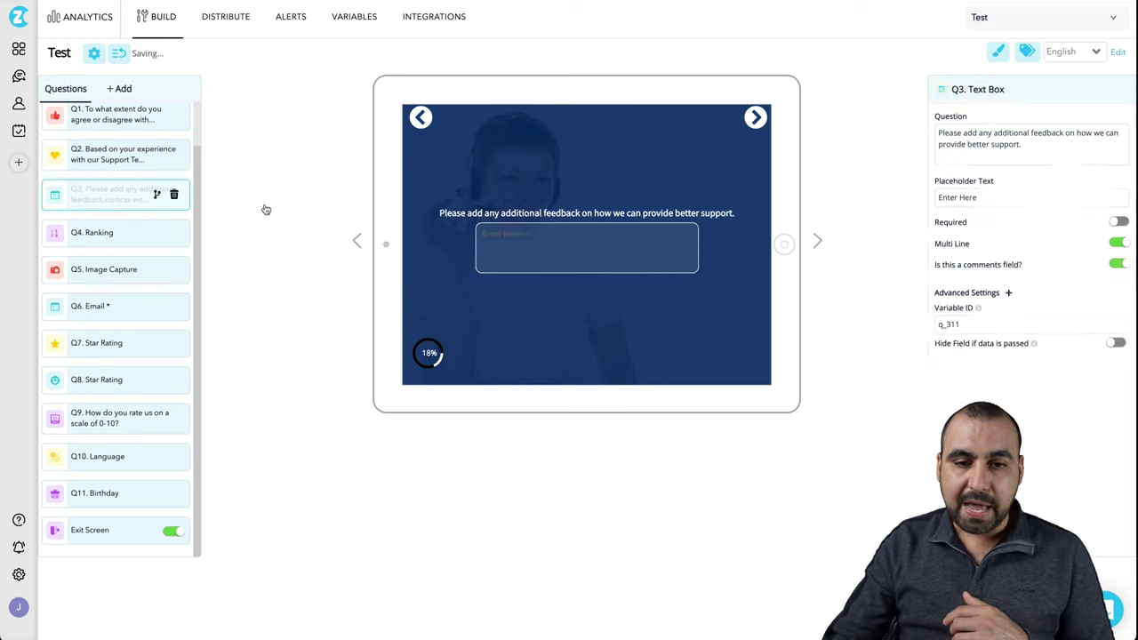
{"action": "left_click", "coordinate": [100, 229]}
{"action": "left_click", "coordinate": [120, 279]}
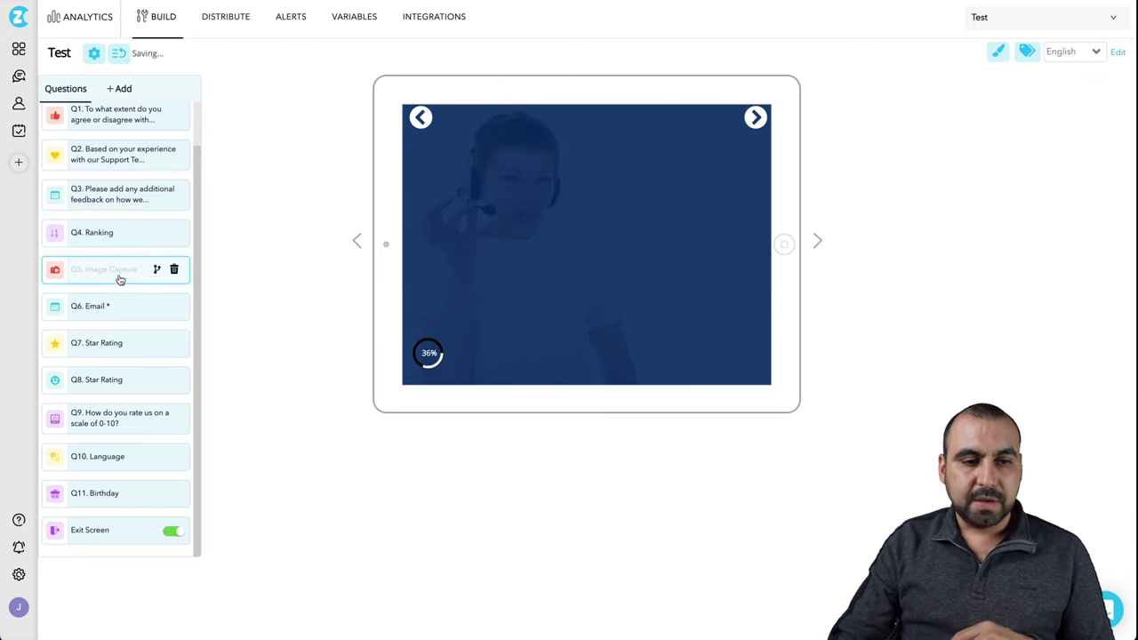
{"action": "left_click", "coordinate": [116, 311]}
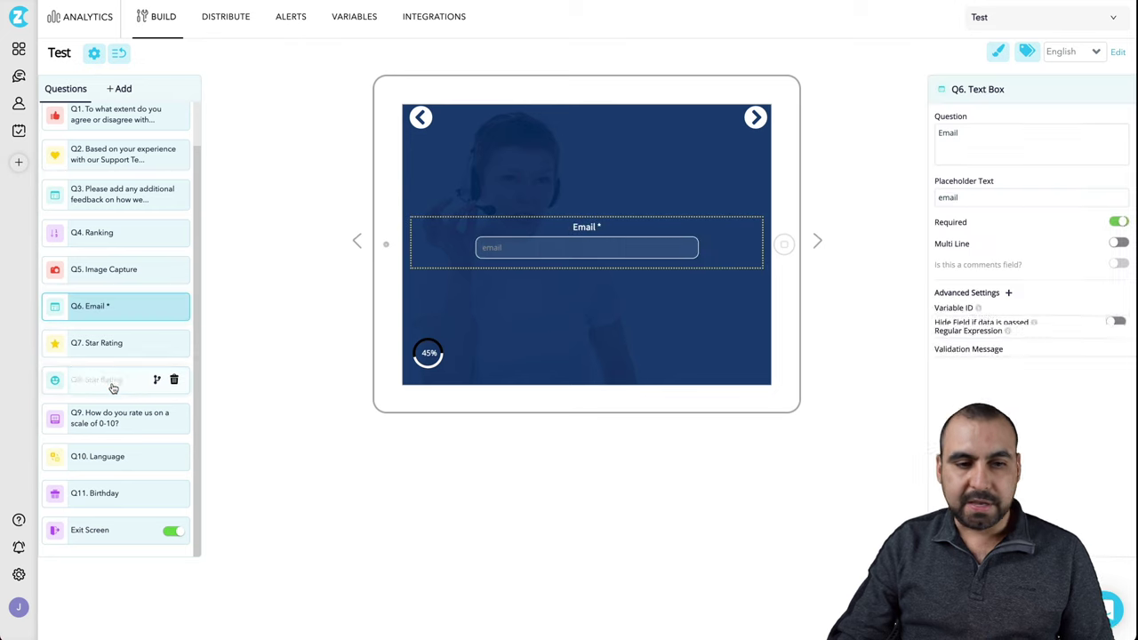
{"action": "left_click", "coordinate": [118, 346]}
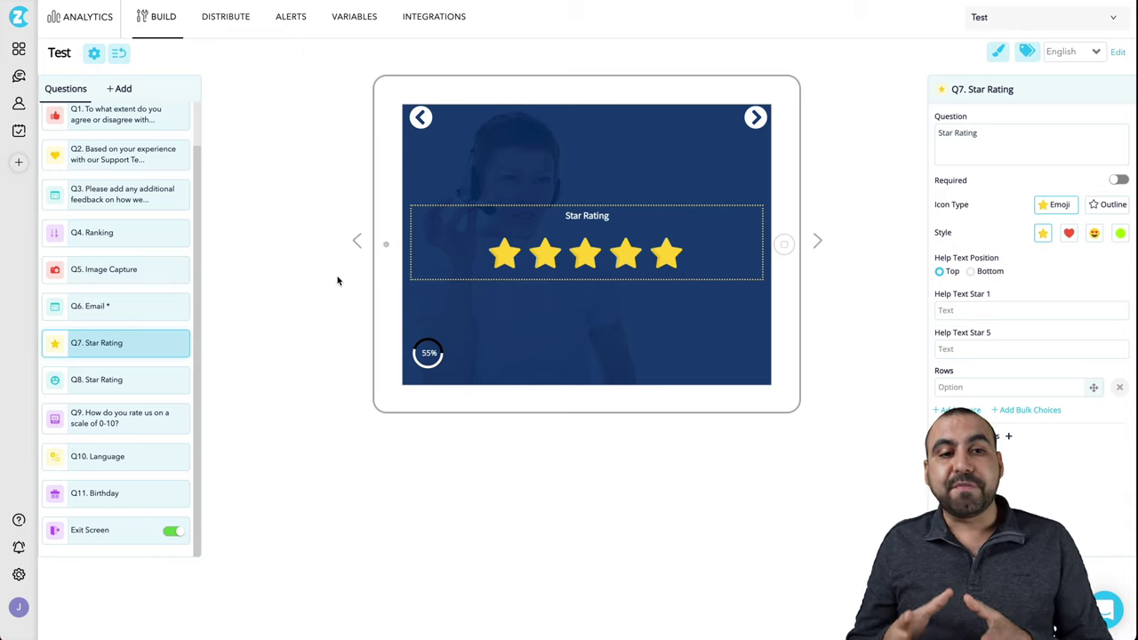
{"action": "scroll", "coordinate": [160, 258], "scroll_direction": "up", "scroll_amount": 2}
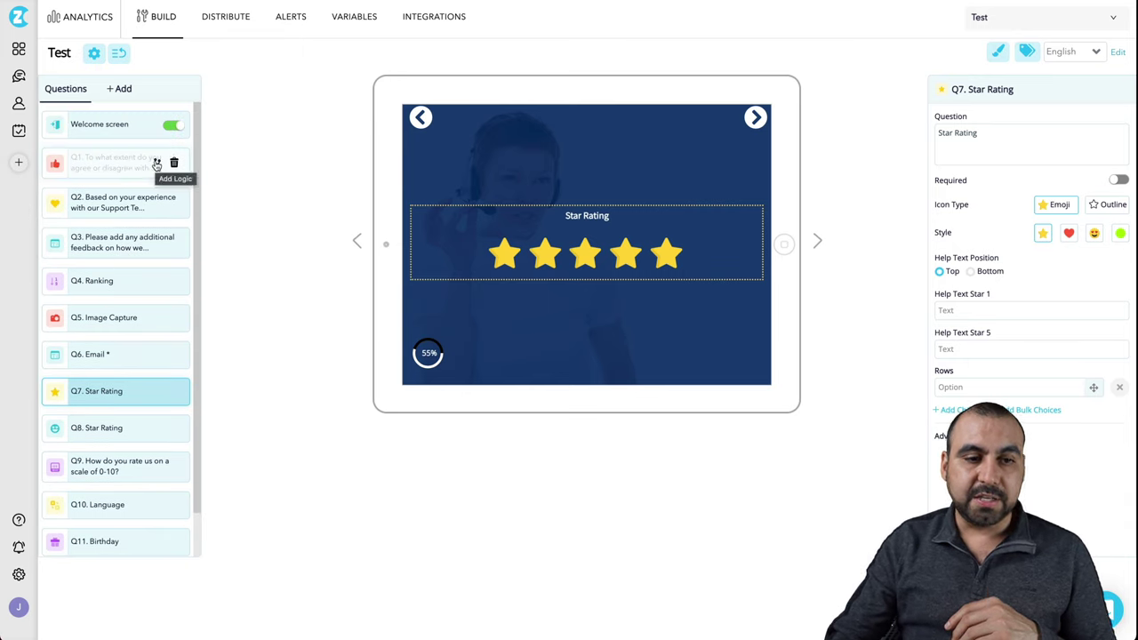
Create a Q1 skip-and-hide rule that triggers when Disagree Is Selected.
{"action": "left_click", "coordinate": [156, 164]}
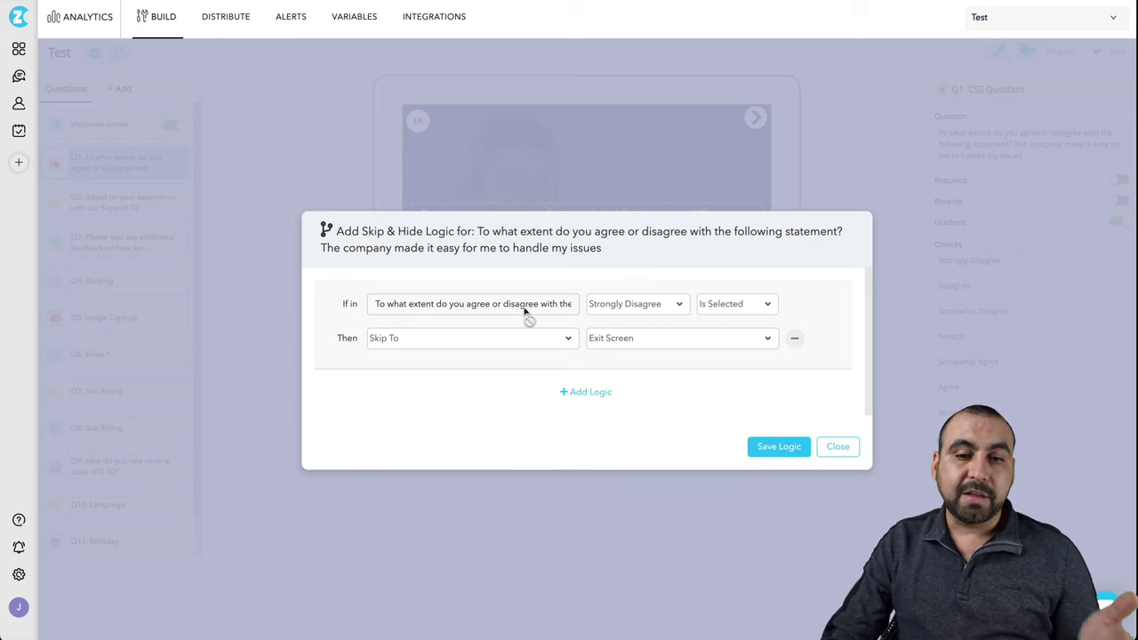
{"action": "left_click", "coordinate": [673, 304]}
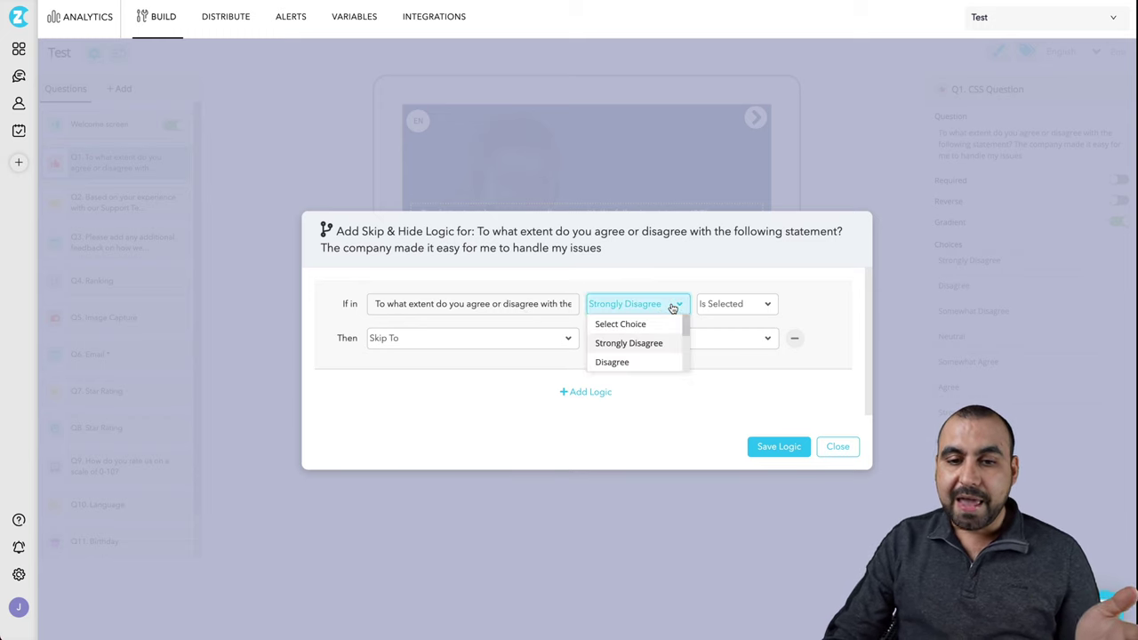
{"action": "left_click", "coordinate": [628, 359]}
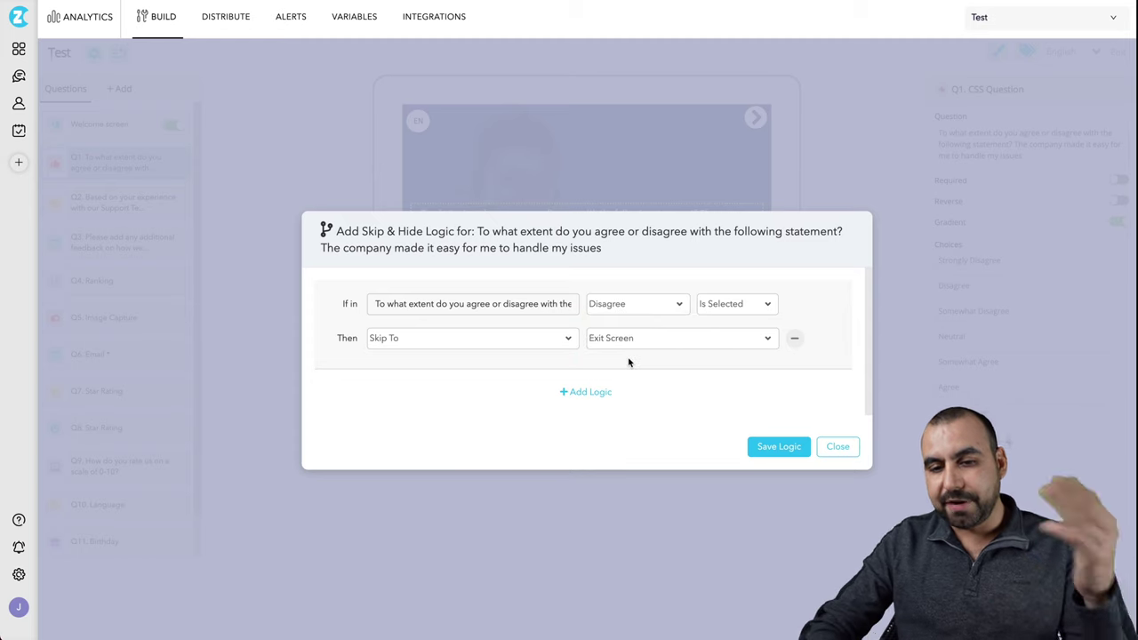
{"action": "left_click", "coordinate": [737, 305]}
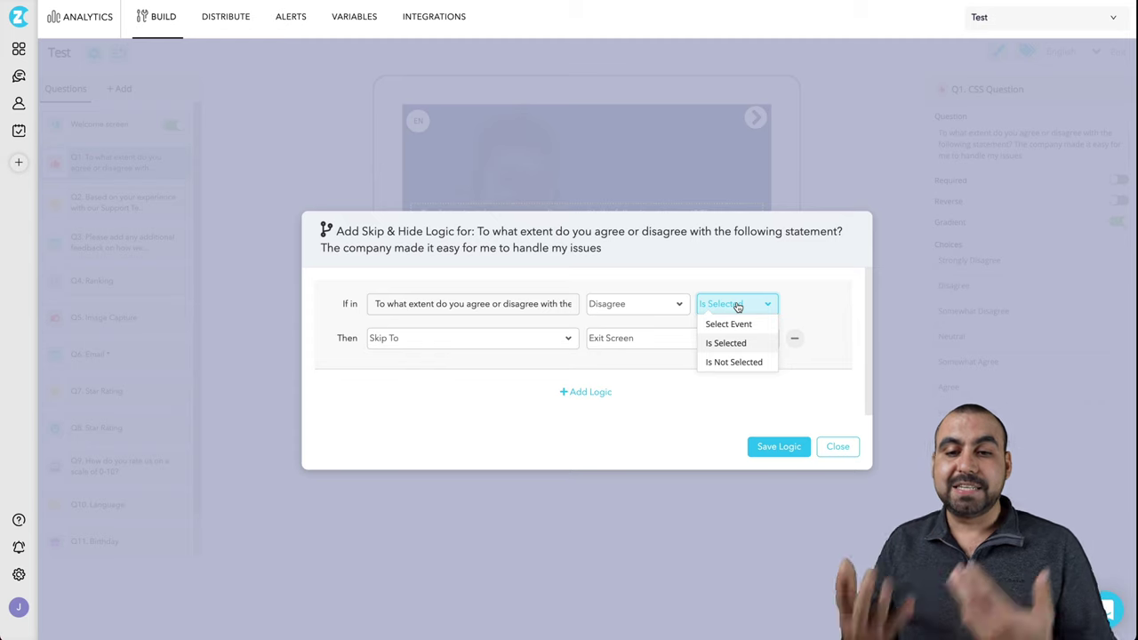
{"action": "left_click", "coordinate": [800, 308]}
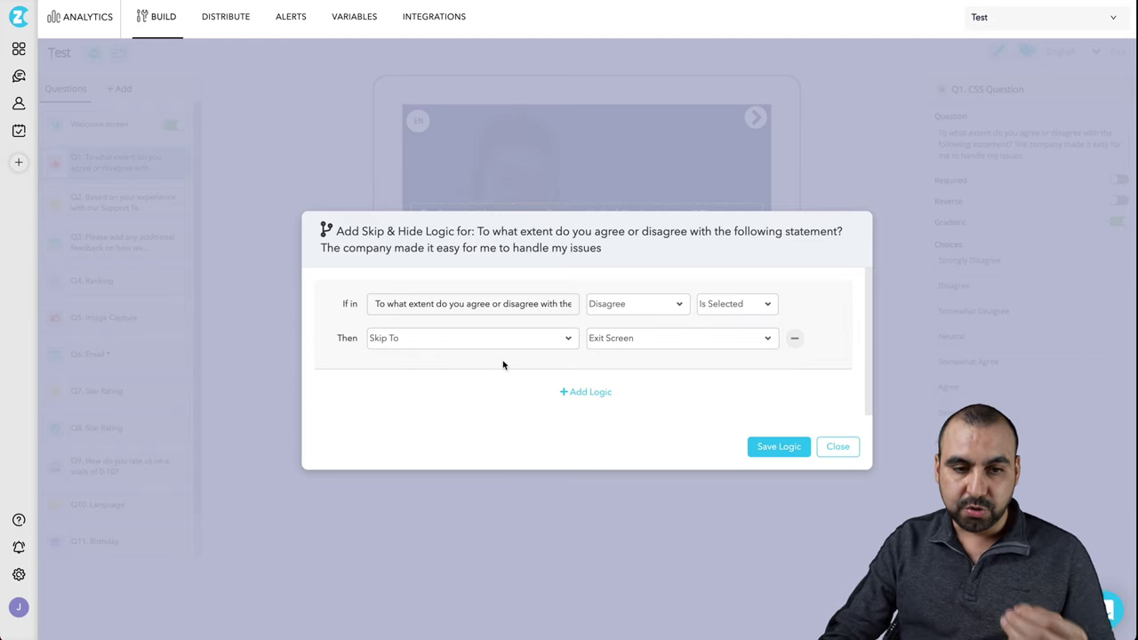
Review the rule's Then action options and its Skip To screen list.
{"action": "left_click", "coordinate": [406, 348]}
{"action": "left_click", "coordinate": [632, 347]}
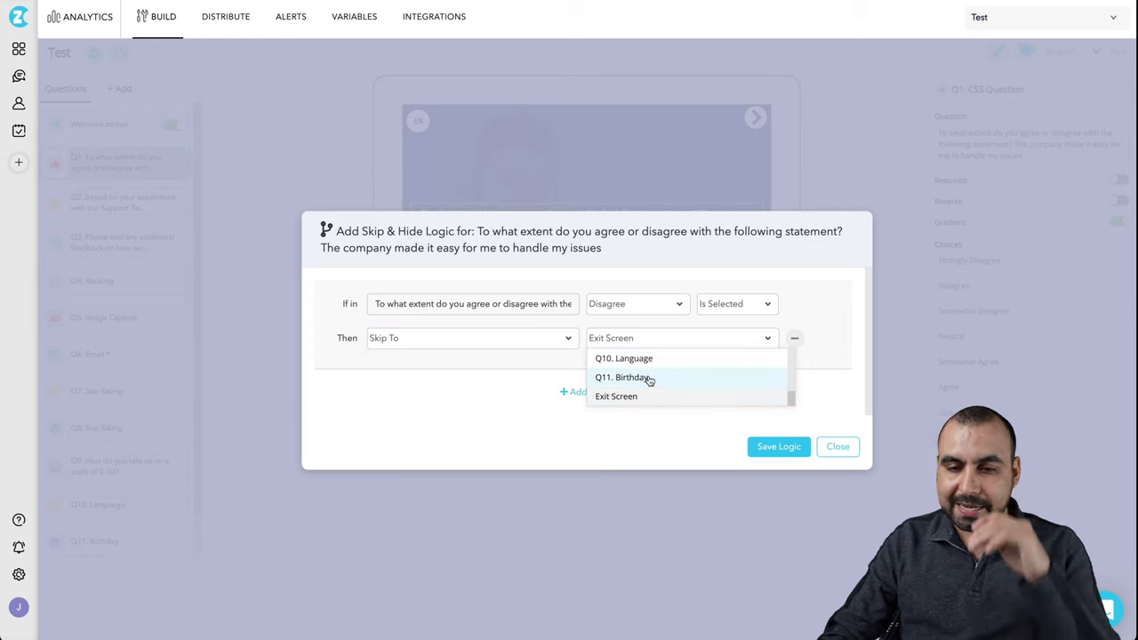
{"action": "scroll", "coordinate": [650, 382], "scroll_direction": "up", "scroll_amount": 3}
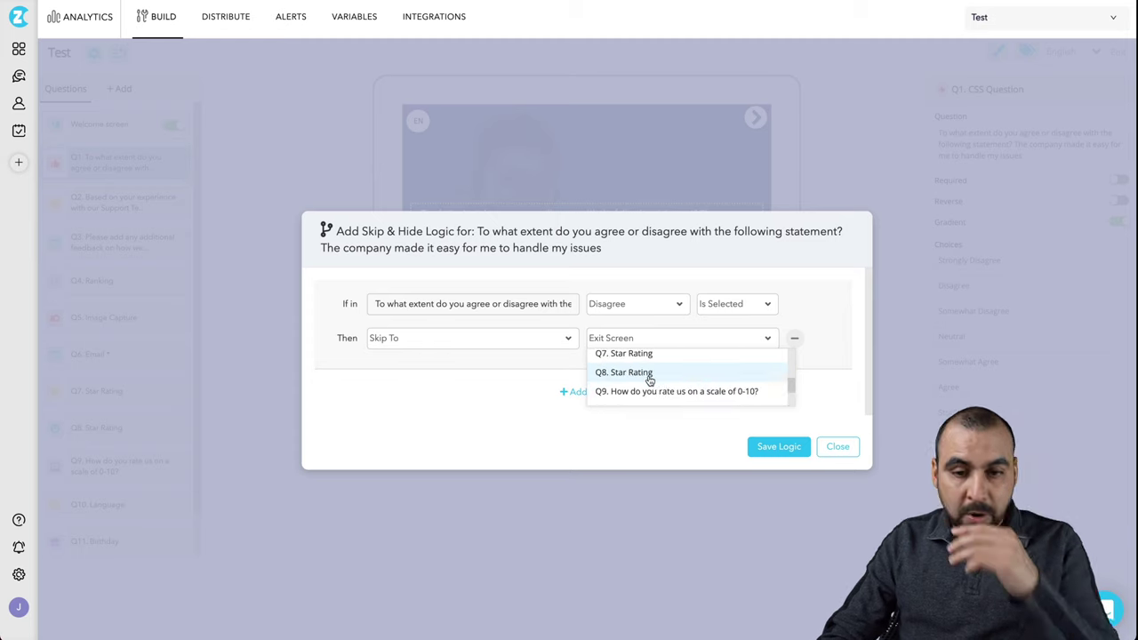
{"action": "left_click", "coordinate": [517, 331]}
Set the Disagree rule's action to Hide, targeting Q5 Image Capture and Q6 Email.
{"action": "left_click", "coordinate": [432, 397]}
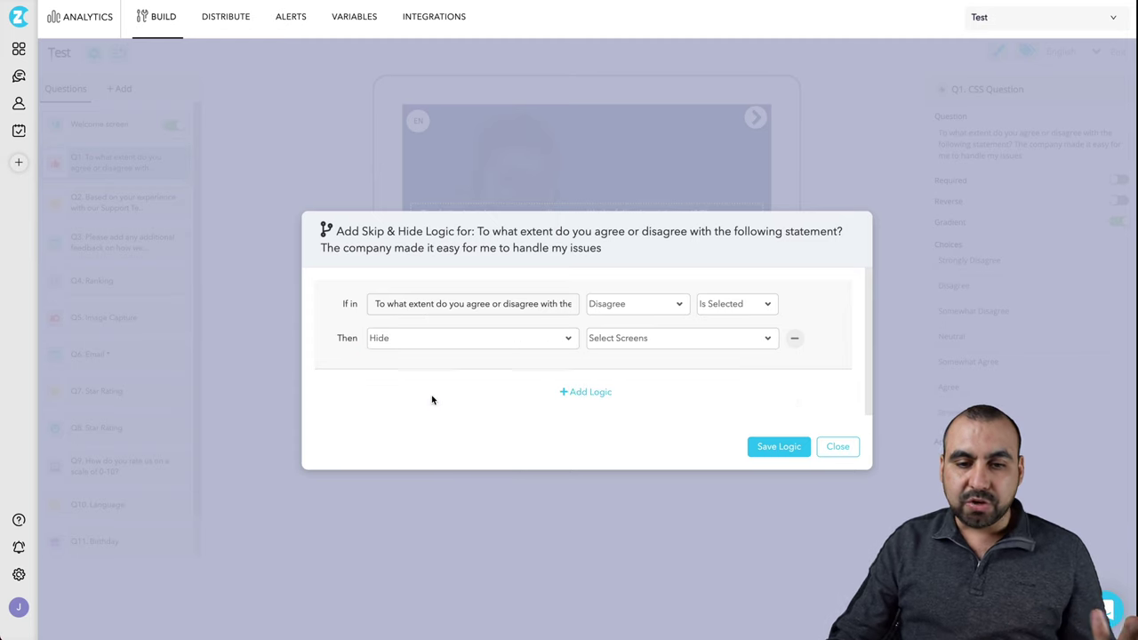
{"action": "left_click", "coordinate": [618, 343]}
{"action": "scroll", "coordinate": [658, 389], "scroll_direction": "down", "scroll_amount": 2}
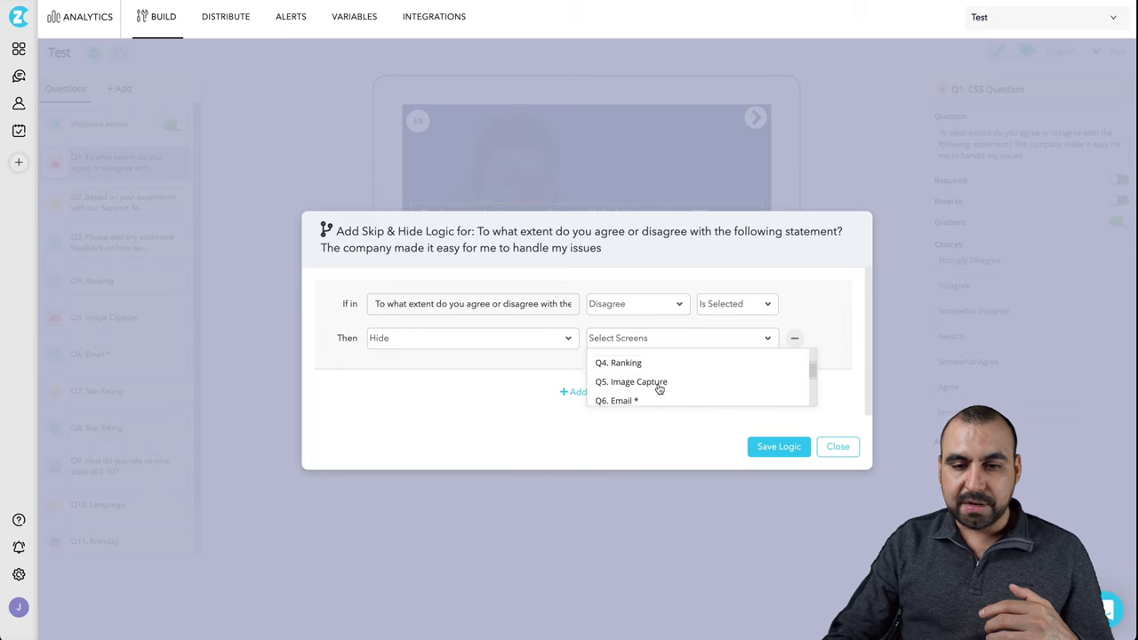
{"action": "left_click", "coordinate": [672, 380]}
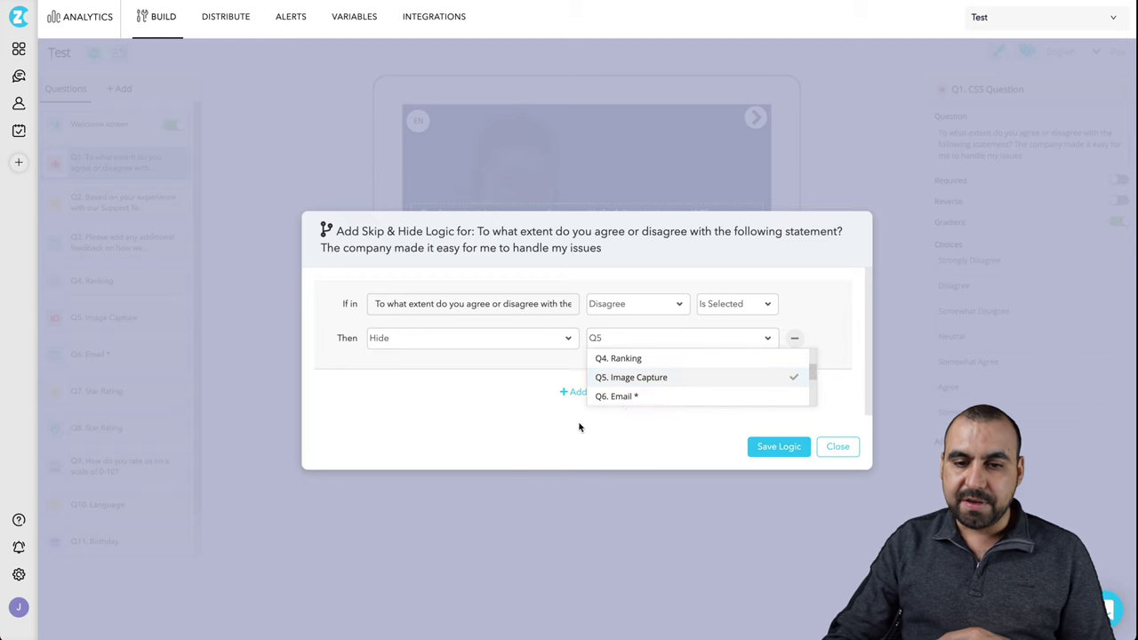
{"action": "left_click", "coordinate": [688, 397]}
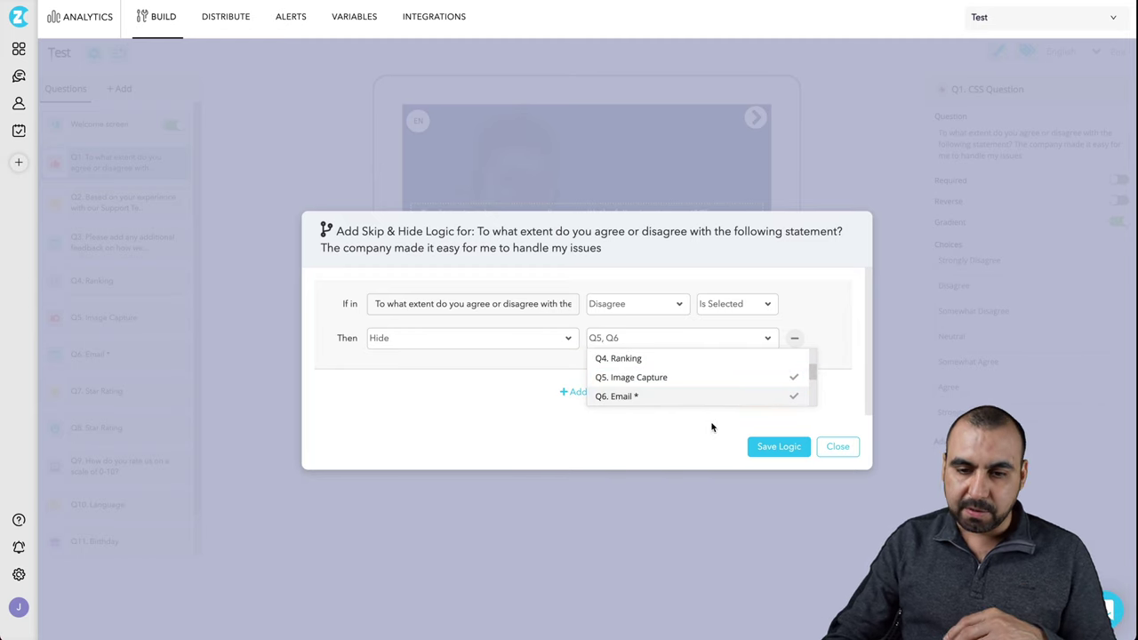
{"action": "left_click", "coordinate": [711, 427]}
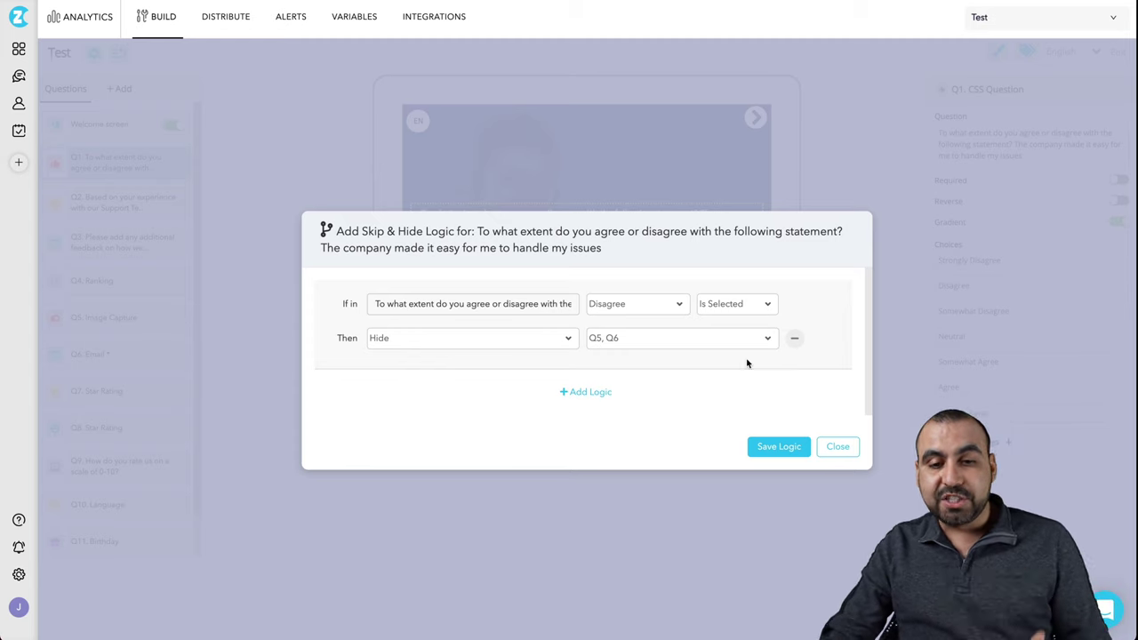
Review the Is Selected condition options and close the Skip & Hide Logic dialog.
{"action": "left_click", "coordinate": [734, 311]}
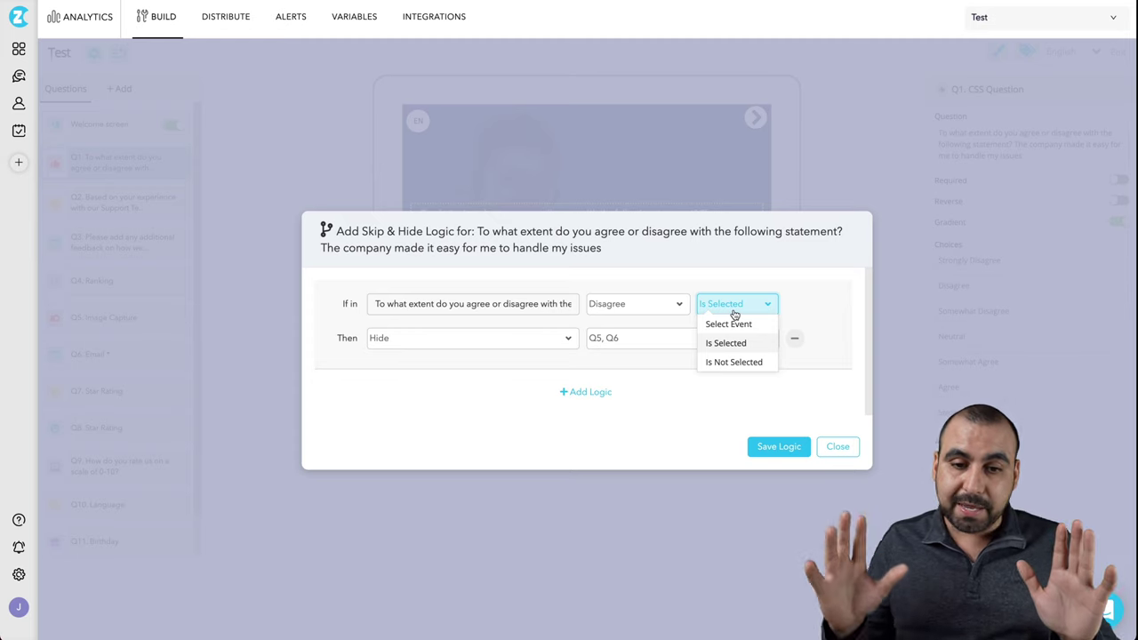
{"action": "left_click", "coordinate": [711, 439]}
{"action": "left_click", "coordinate": [838, 446]}
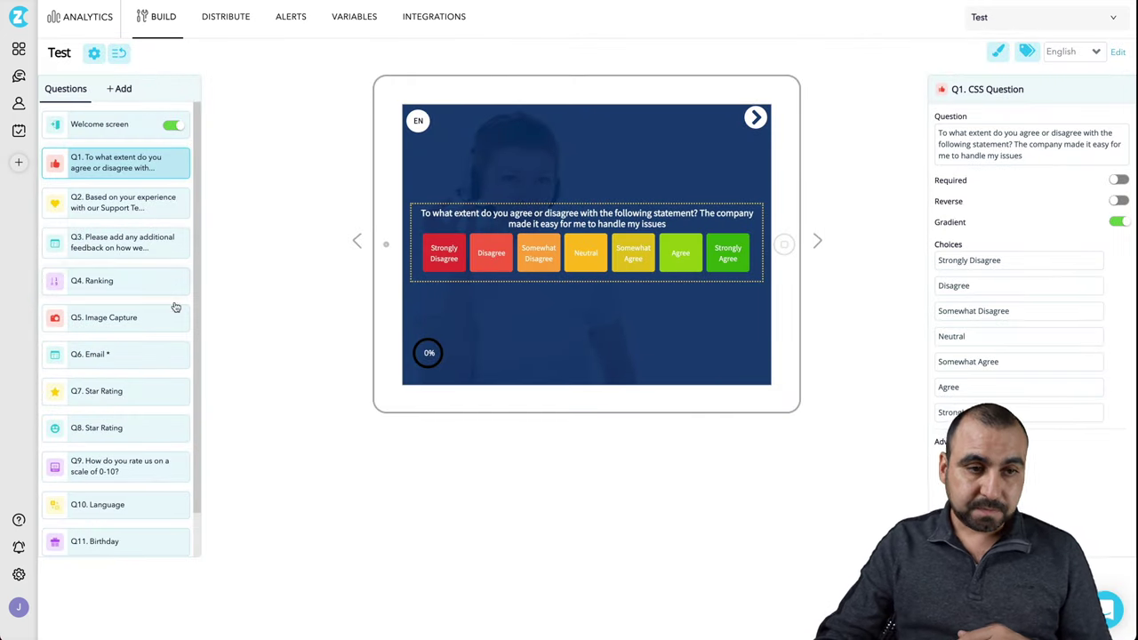
Open the Look & Feel theme panel and scroll through its font and colour settings.
{"action": "left_click", "coordinate": [997, 52]}
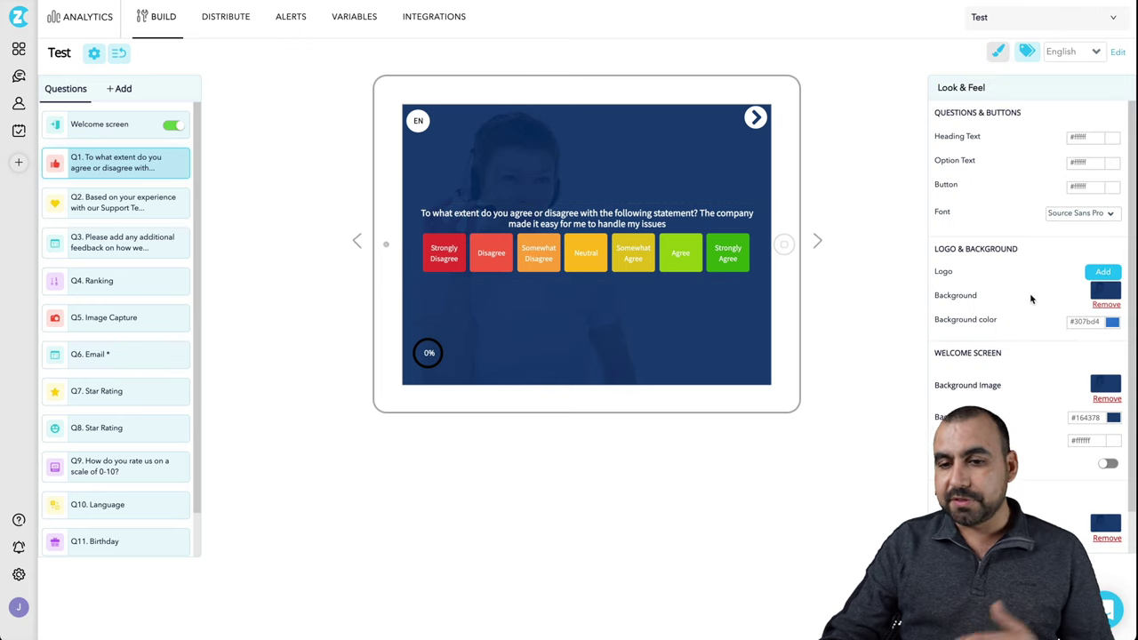
{"action": "scroll", "coordinate": [1053, 277], "scroll_direction": "down", "scroll_amount": 1}
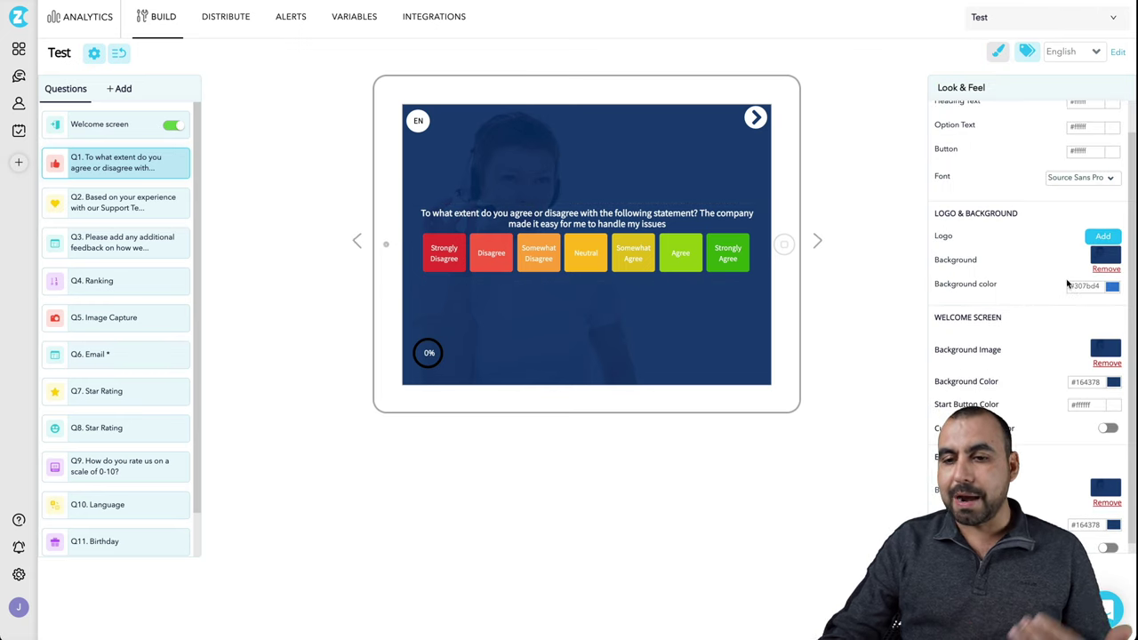
{"action": "scroll", "coordinate": [1065, 283], "scroll_direction": "down", "scroll_amount": 1}
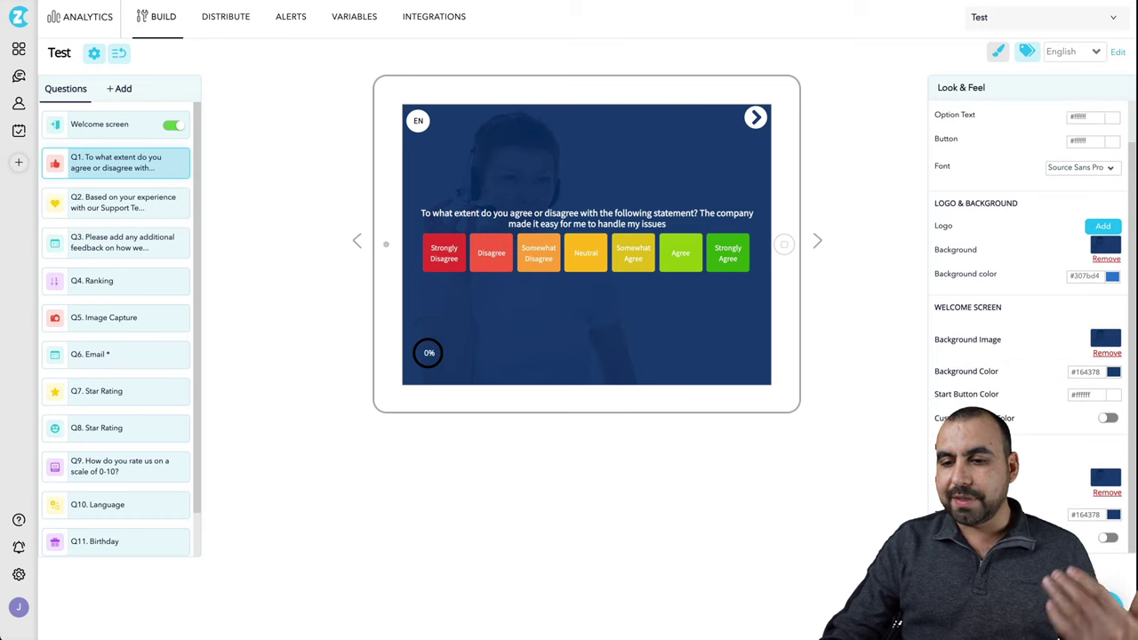
{"action": "scroll", "coordinate": [1031, 293], "scroll_direction": "up", "scroll_amount": 1}
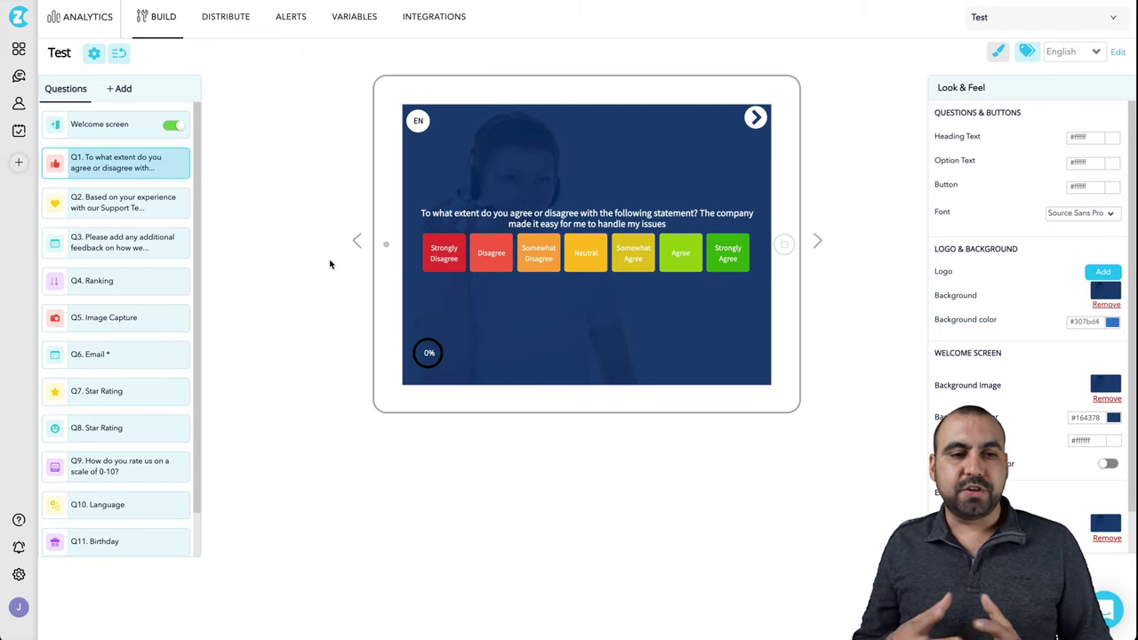
Browse the Web, Apps/Kiosk, Email, SMS and Slack distribution channels, then view Alerts.
{"action": "left_click", "coordinate": [227, 27]}
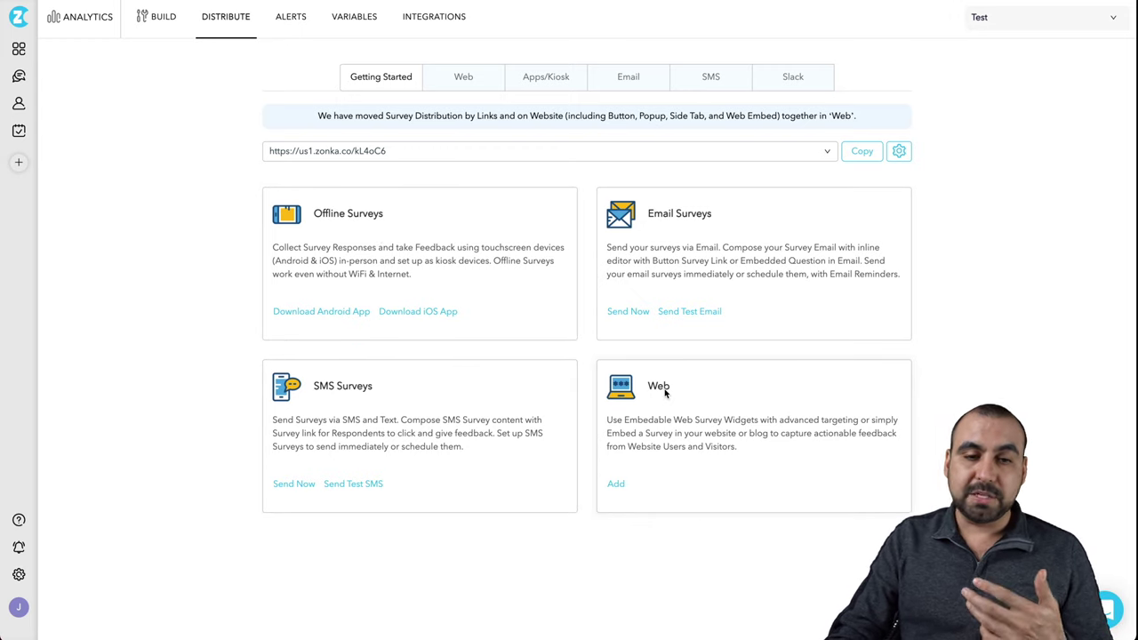
{"action": "left_click", "coordinate": [477, 81]}
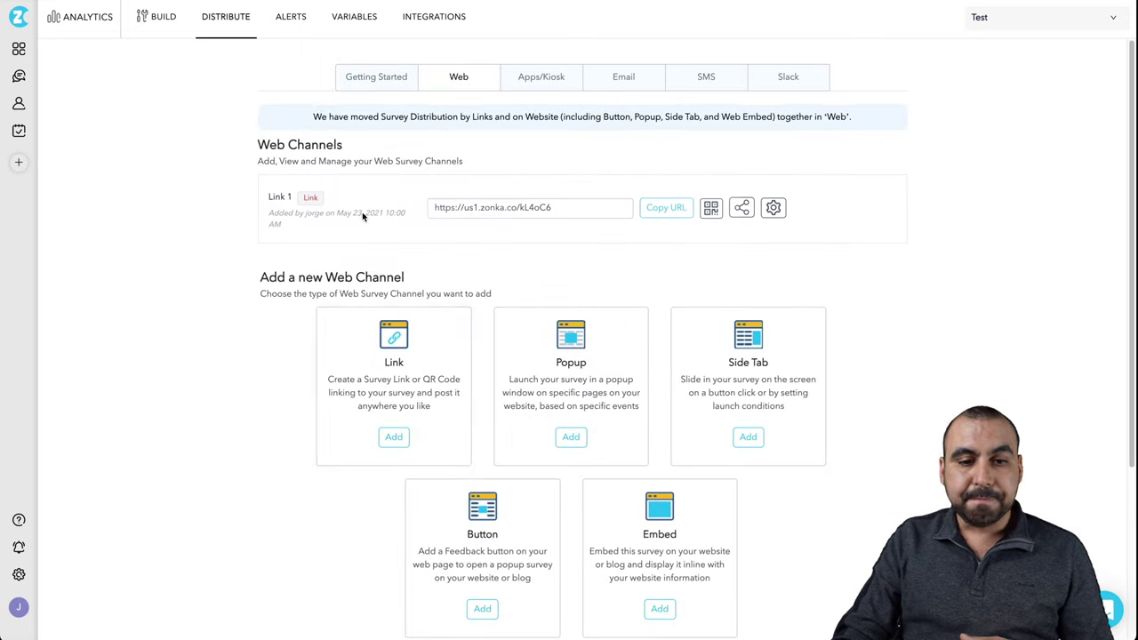
{"action": "scroll", "coordinate": [456, 471], "scroll_direction": "down", "scroll_amount": 1}
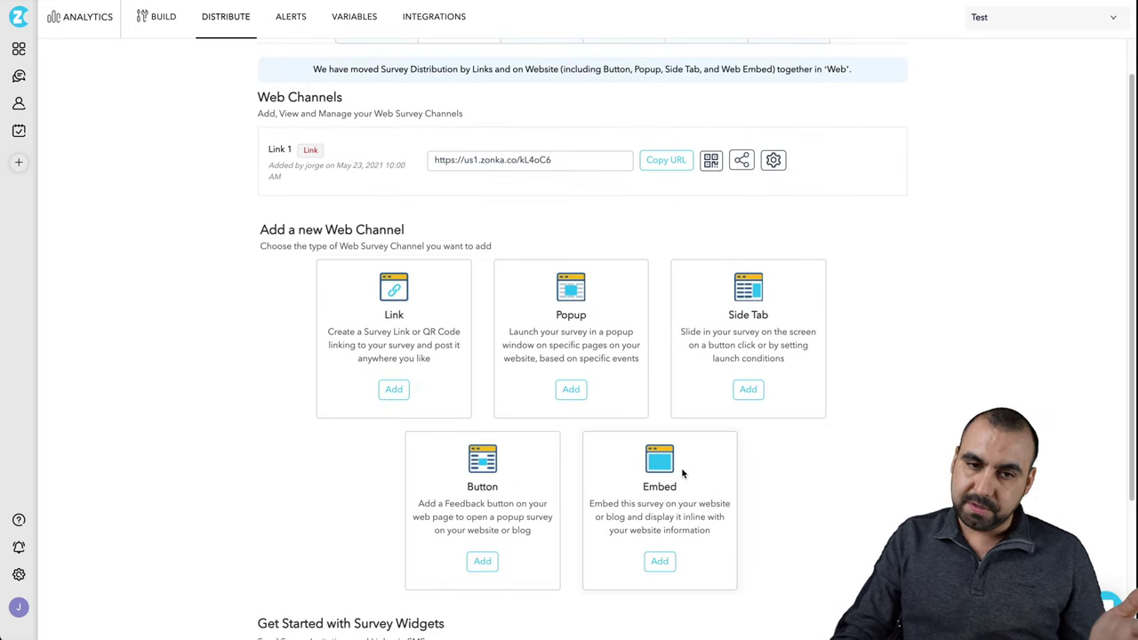
{"action": "scroll", "coordinate": [657, 409], "scroll_direction": "up", "scroll_amount": 1}
{"action": "left_click", "coordinate": [541, 76]}
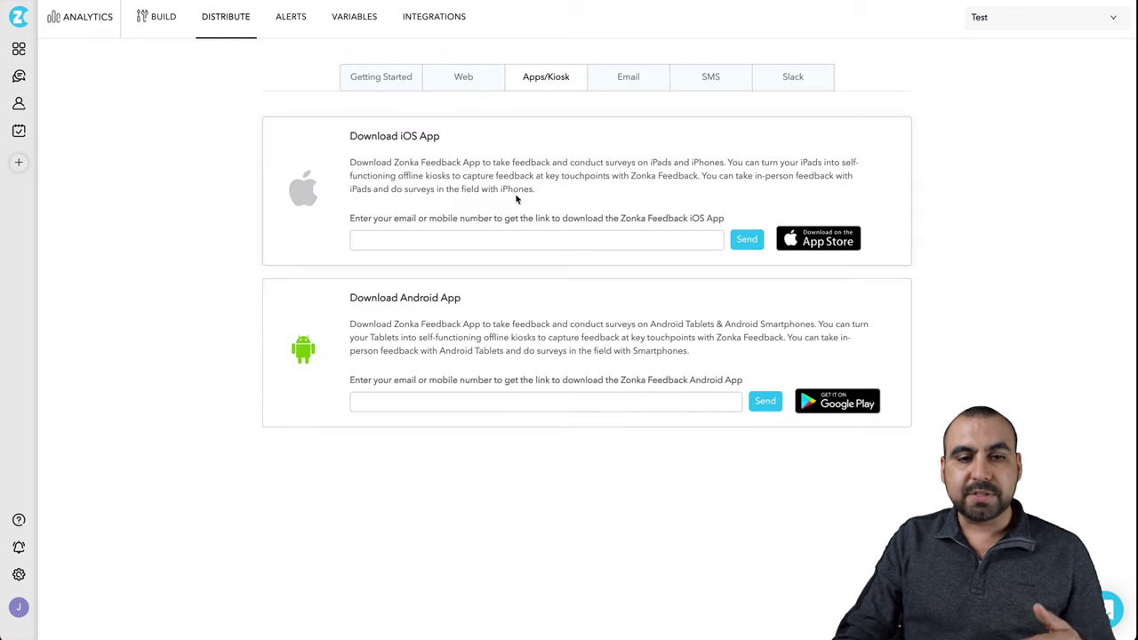
{"action": "left_click", "coordinate": [626, 84]}
{"action": "left_click", "coordinate": [711, 80]}
{"action": "left_click", "coordinate": [787, 80]}
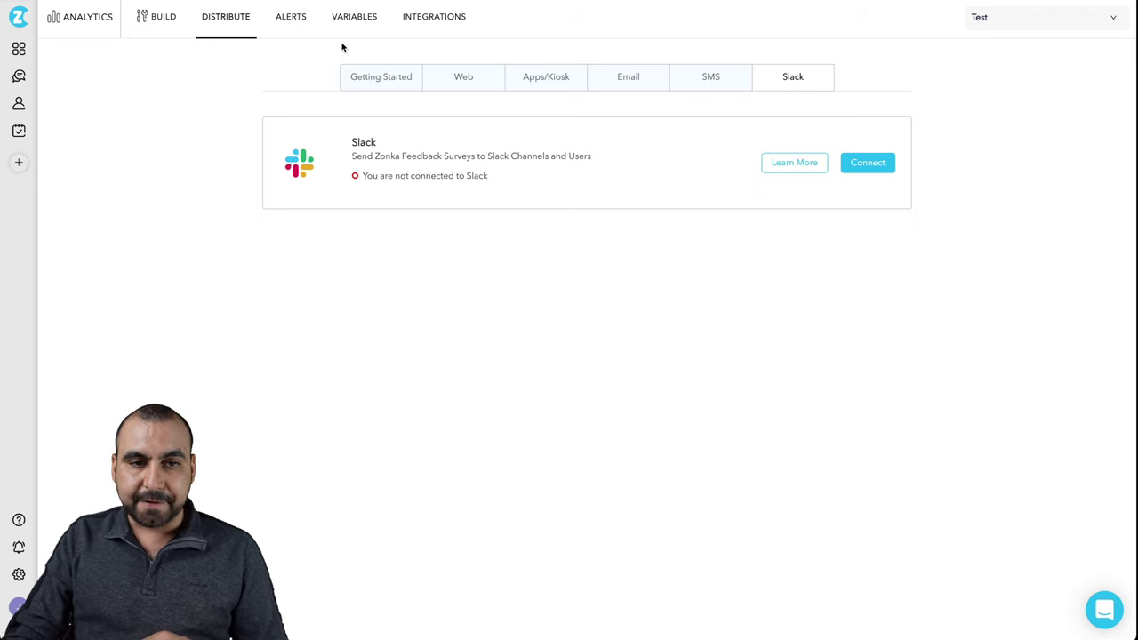
{"action": "left_click", "coordinate": [299, 20]}
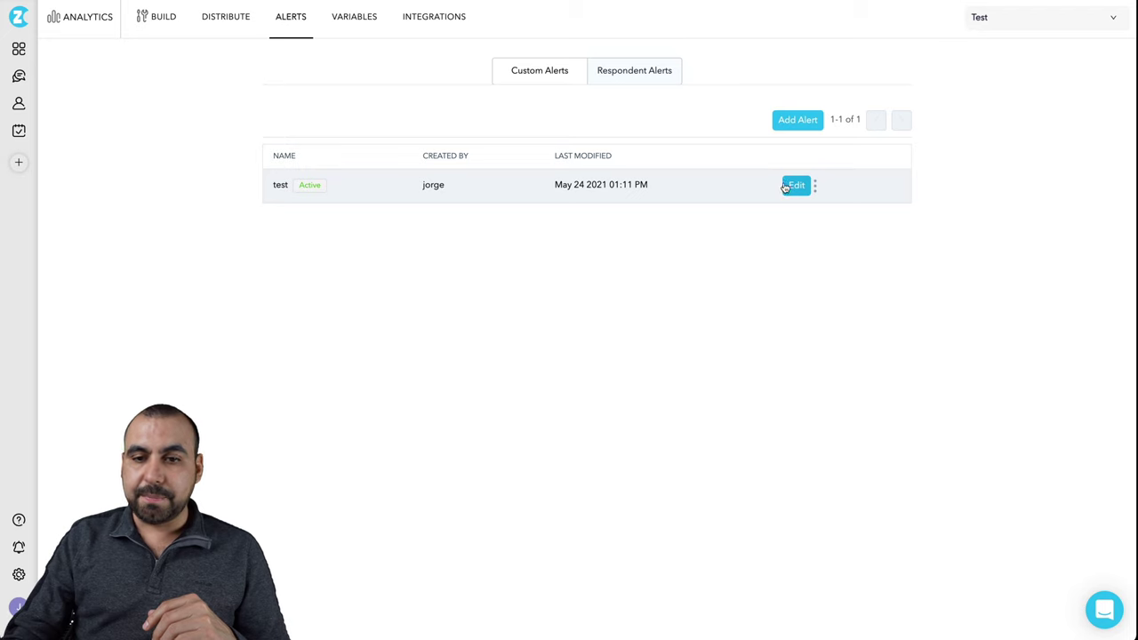
Review the test alert's trigger answer choices, email subject and body.
{"action": "left_click", "coordinate": [794, 185]}
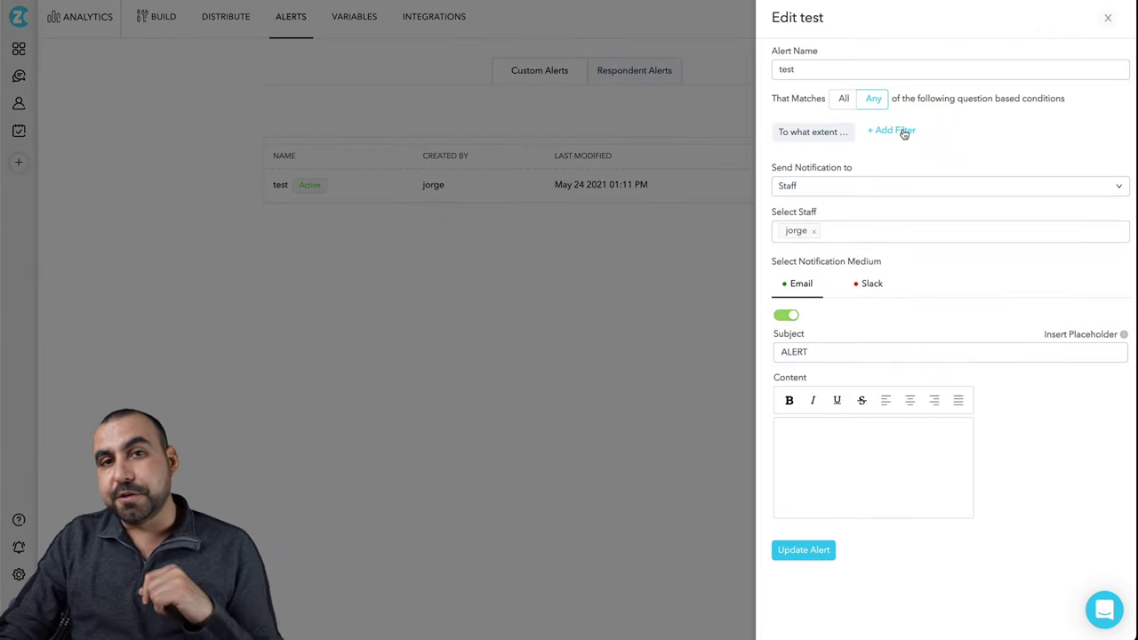
{"action": "left_click", "coordinate": [811, 138]}
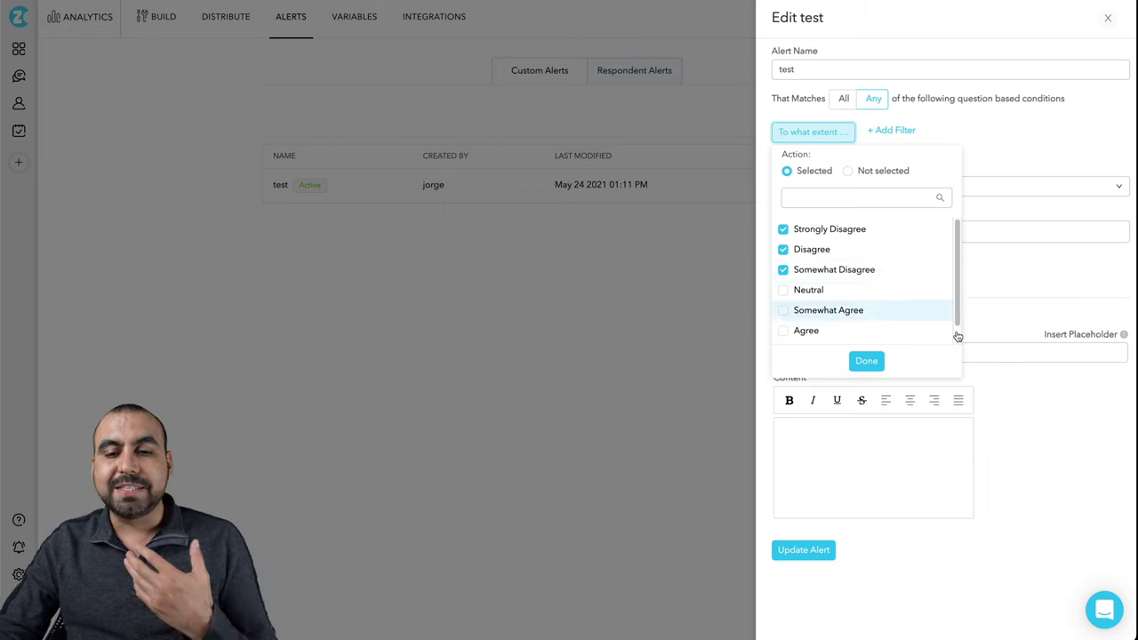
{"action": "left_click", "coordinate": [1034, 430]}
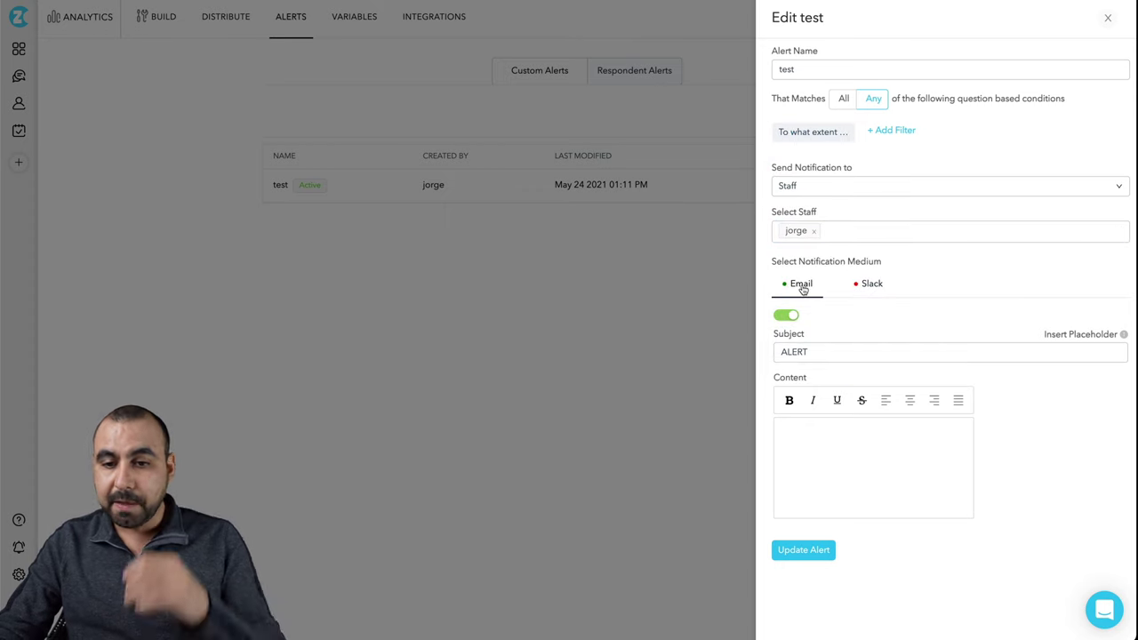
{"action": "left_click", "coordinate": [818, 351]}
{"action": "left_click", "coordinate": [825, 448]}
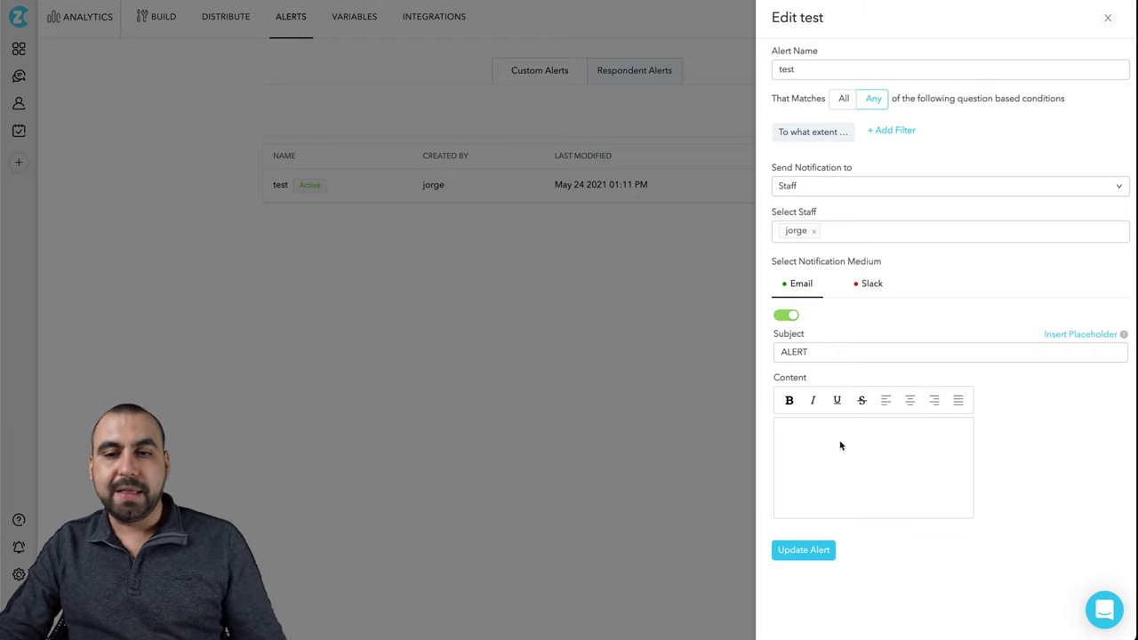
Add a Star Rating filter for Star 1 to the test alert, then view Respondent Alerts.
{"action": "left_click", "coordinate": [891, 134]}
{"action": "scroll", "coordinate": [915, 233], "scroll_direction": "down", "scroll_amount": 2}
{"action": "scroll", "coordinate": [918, 235], "scroll_direction": "up", "scroll_amount": 2}
{"action": "scroll", "coordinate": [924, 253], "scroll_direction": "down", "scroll_amount": 1}
{"action": "scroll", "coordinate": [925, 251], "scroll_direction": "down", "scroll_amount": 3}
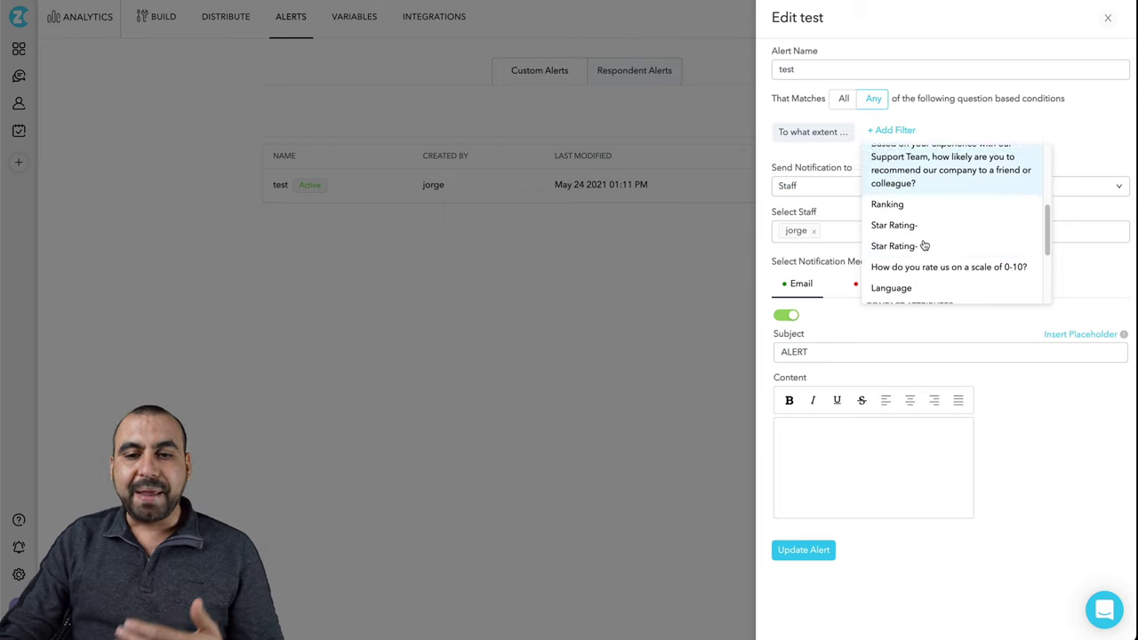
{"action": "left_click", "coordinate": [952, 248]}
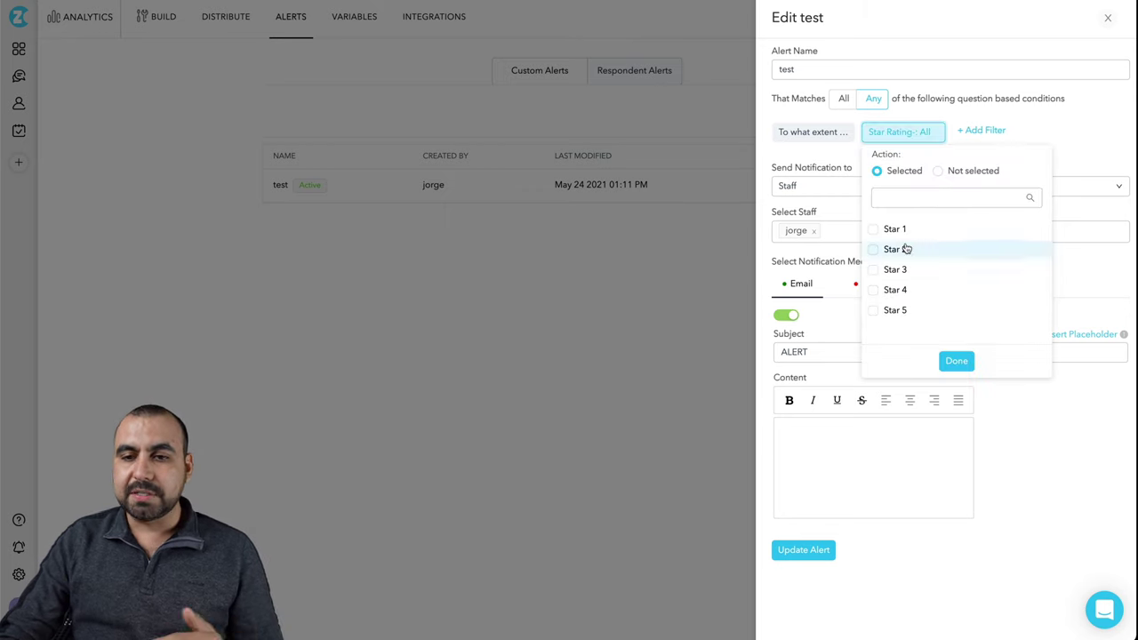
{"action": "left_click", "coordinate": [873, 230]}
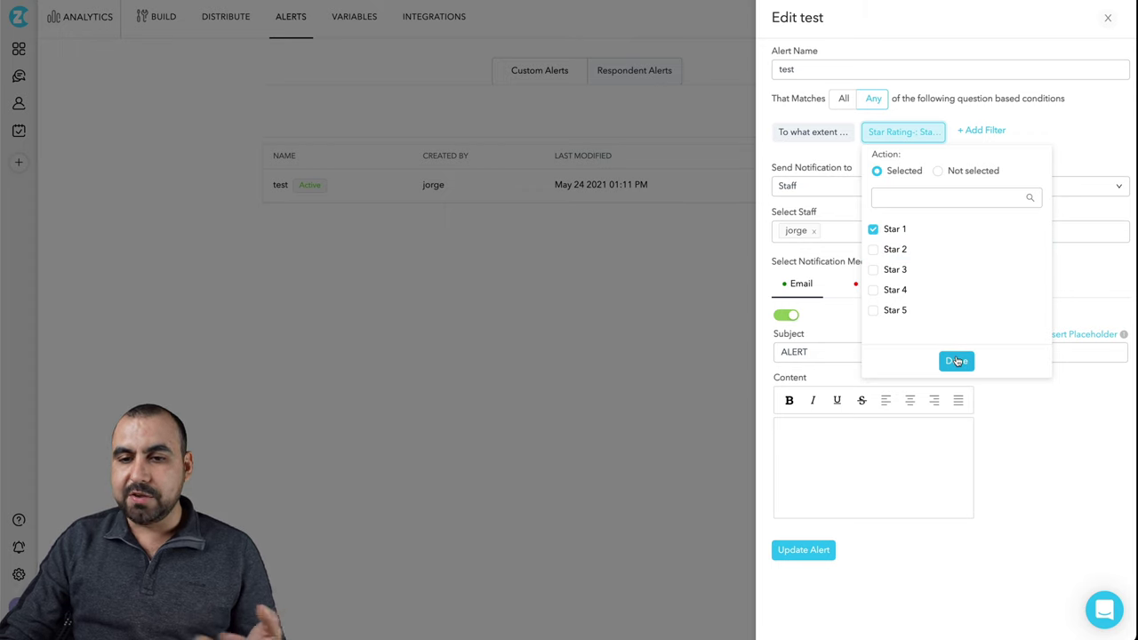
{"action": "left_click", "coordinate": [955, 361]}
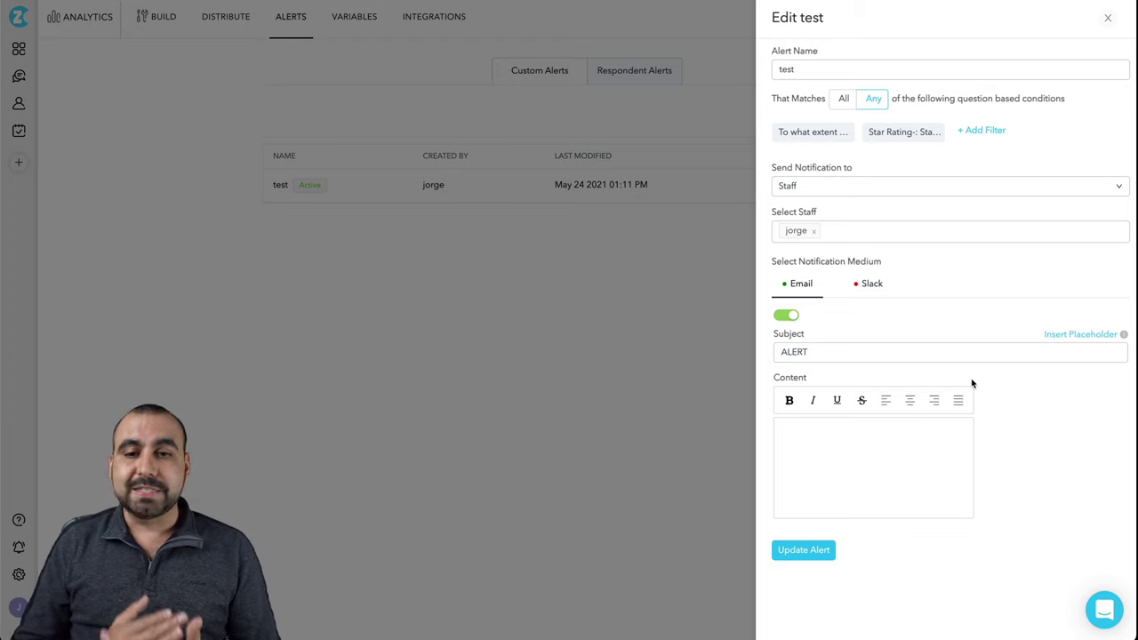
{"action": "left_click", "coordinate": [1107, 18]}
{"action": "left_click", "coordinate": [657, 75]}
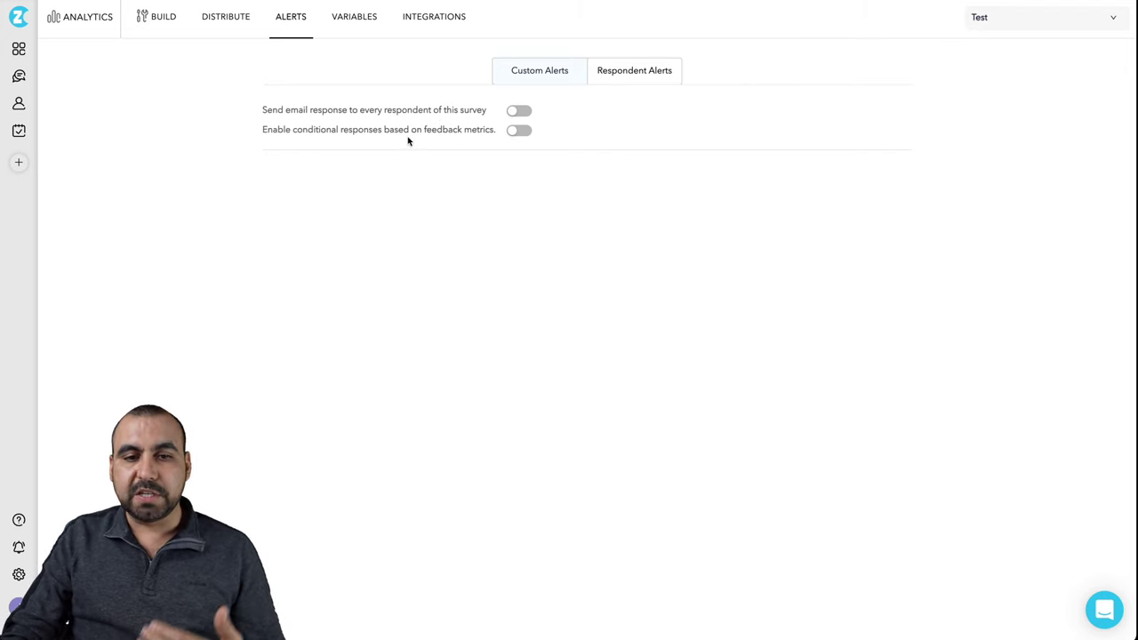
Enable conditional responses based on feedback metrics, then view the Survey Variables table.
{"action": "left_click", "coordinate": [516, 133]}
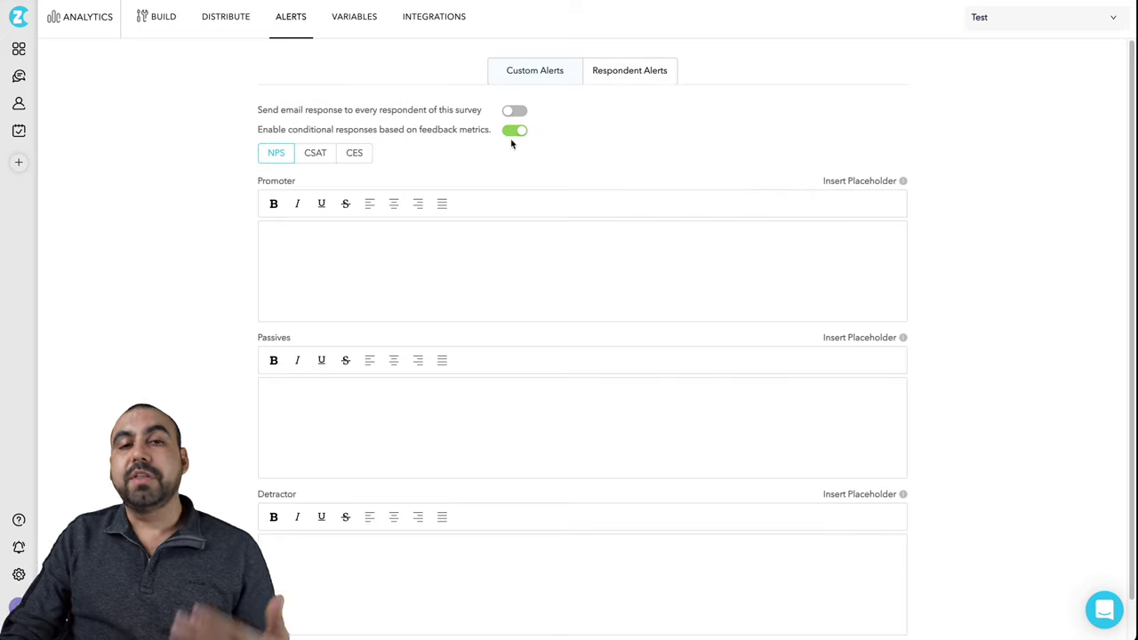
{"action": "scroll", "coordinate": [380, 240], "scroll_direction": "down", "scroll_amount": 1}
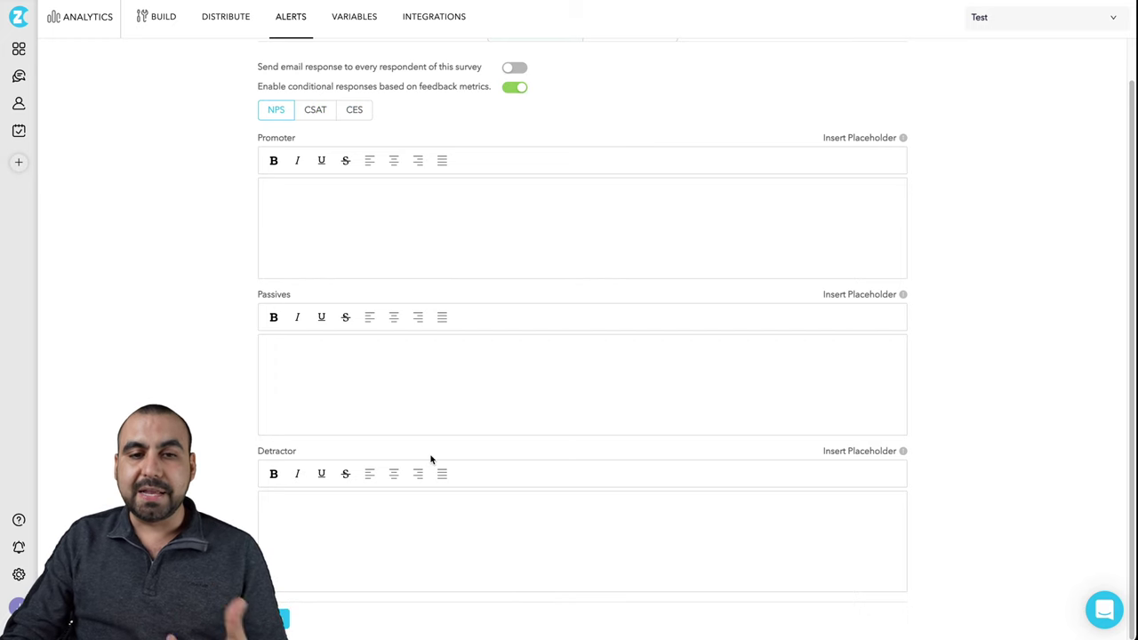
{"action": "scroll", "coordinate": [431, 459], "scroll_direction": "up", "scroll_amount": 1}
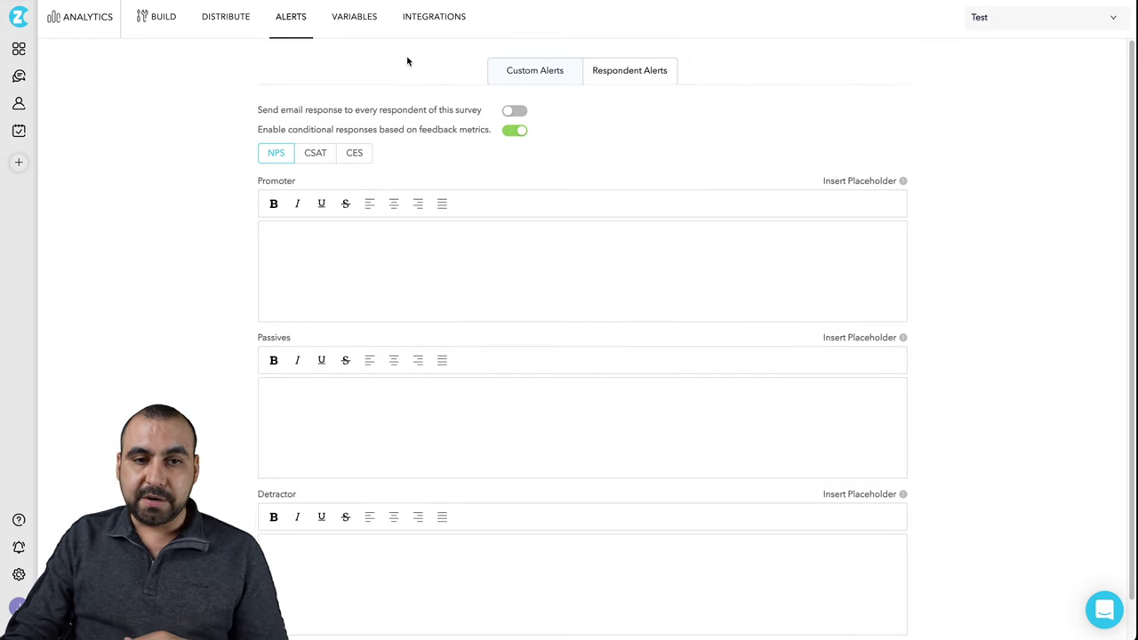
{"action": "left_click", "coordinate": [368, 22]}
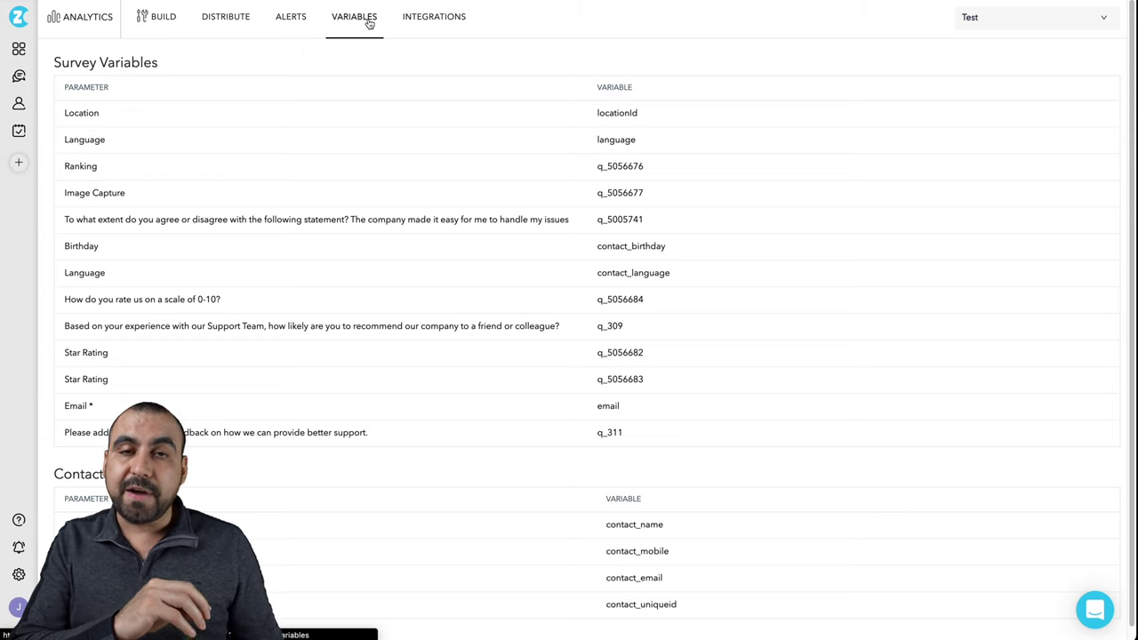
Back in the builder, rename Q3's Variable ID from q_311 to supportquestion.
{"action": "left_click", "coordinate": [162, 19]}
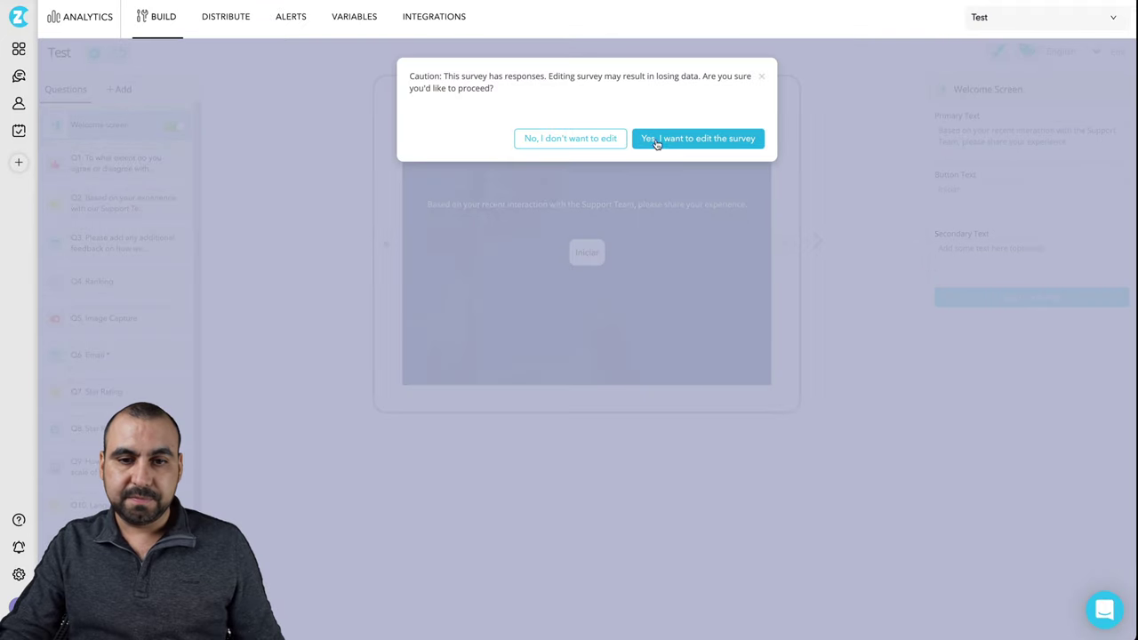
{"action": "left_click", "coordinate": [656, 138]}
{"action": "left_click", "coordinate": [124, 243]}
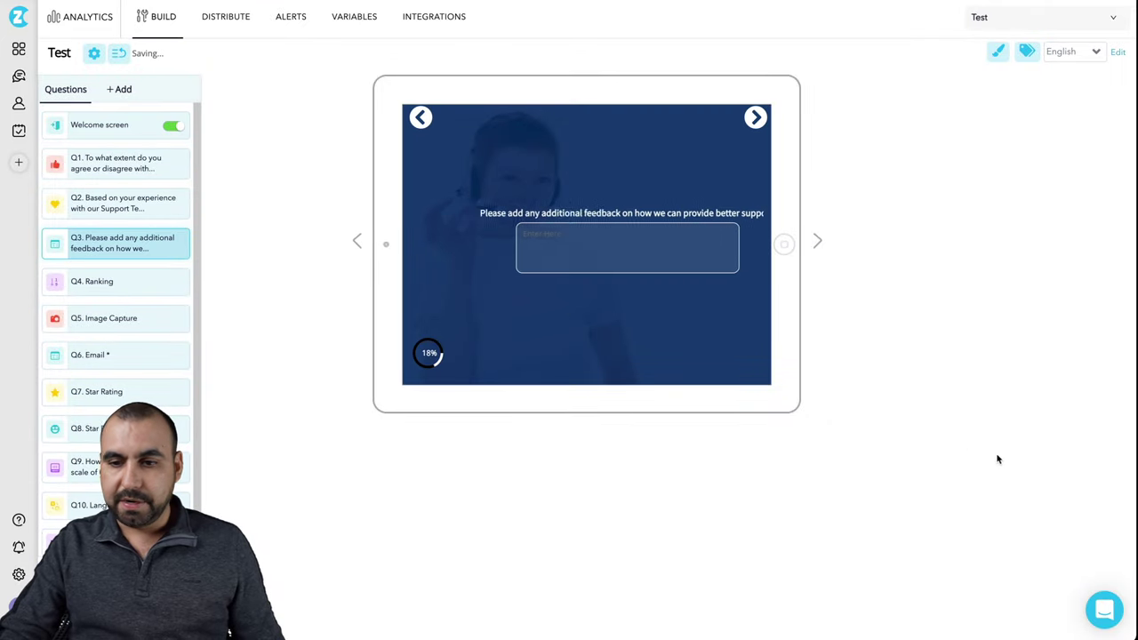
{"action": "left_click", "coordinate": [1002, 294]}
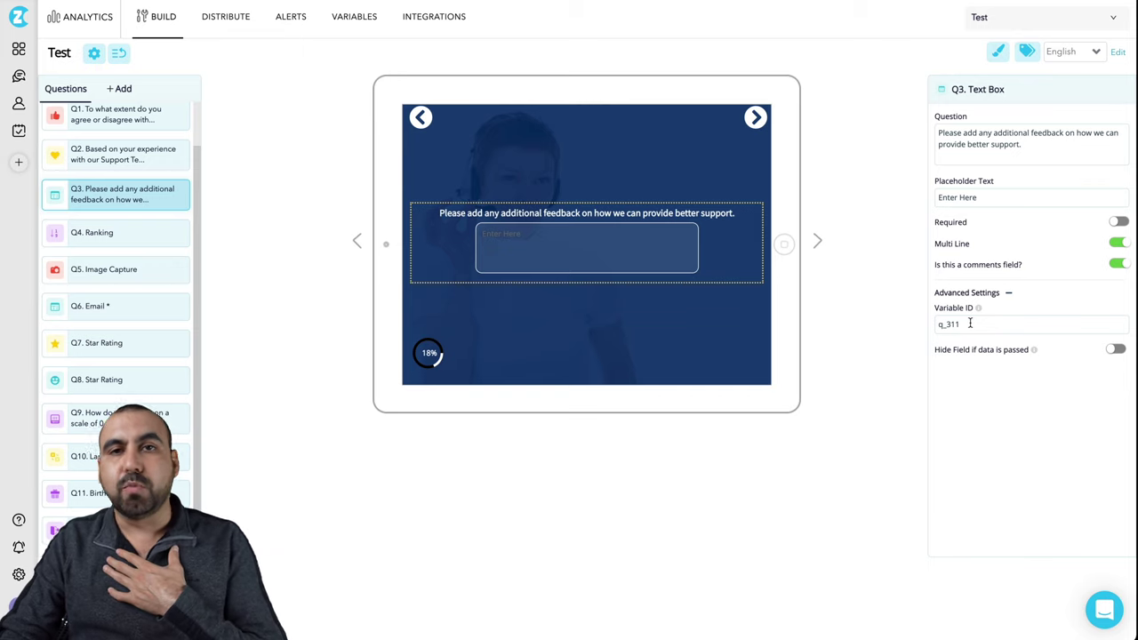
{"action": "left_click_drag", "start_coordinate": [969, 323], "coordinate": [932, 327]}
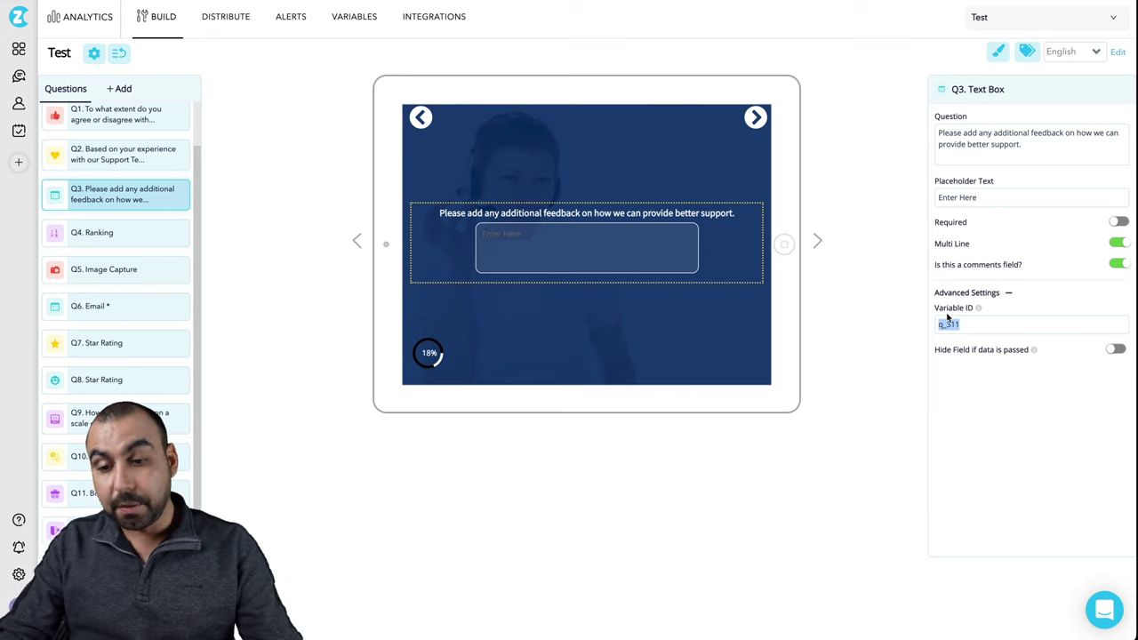
{"action": "type", "text": "supportques"}
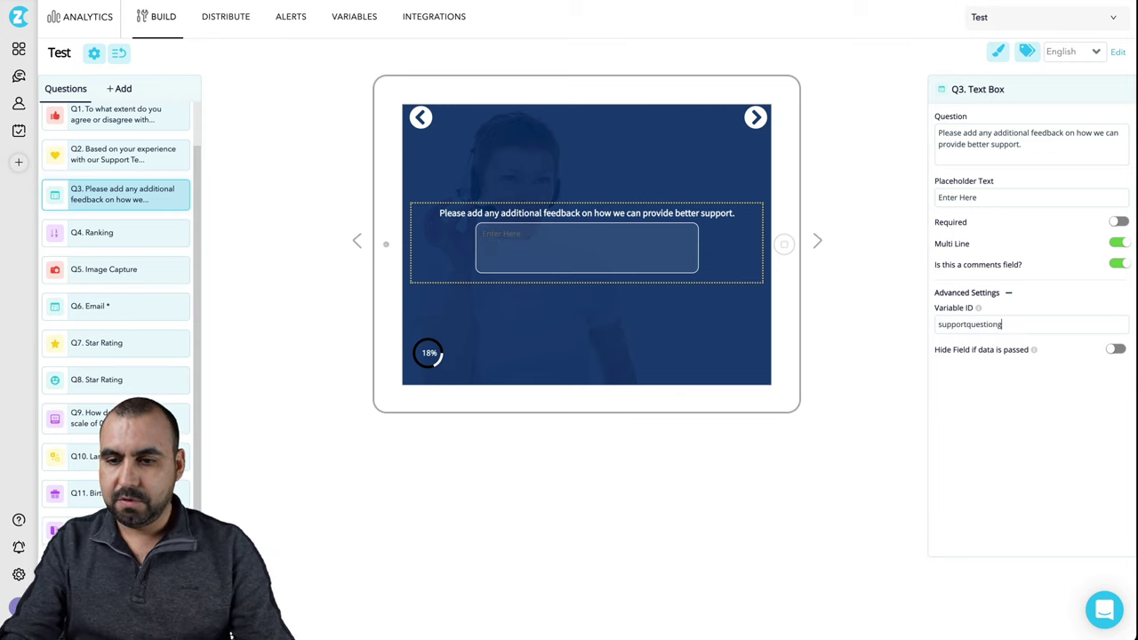
{"action": "type", "text": "tiong"}
{"action": "key", "text": "BackSpace"}
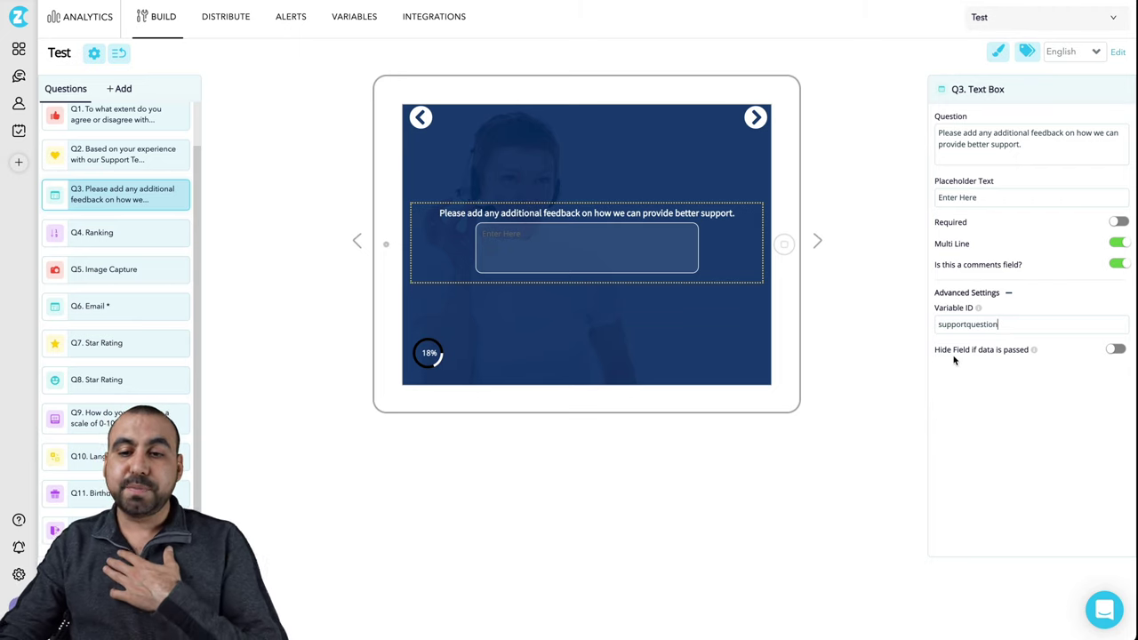
Browse the integrations list down to the Hubspot and Zapier cards.
{"action": "left_click", "coordinate": [420, 18]}
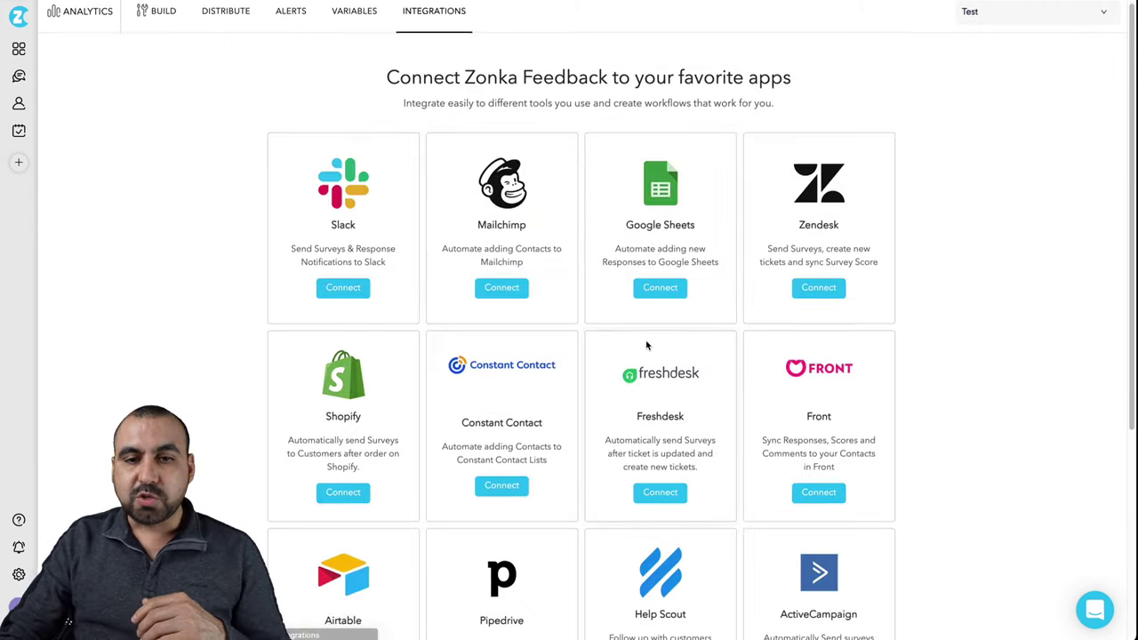
{"action": "scroll", "coordinate": [648, 351], "scroll_direction": "down", "scroll_amount": 2}
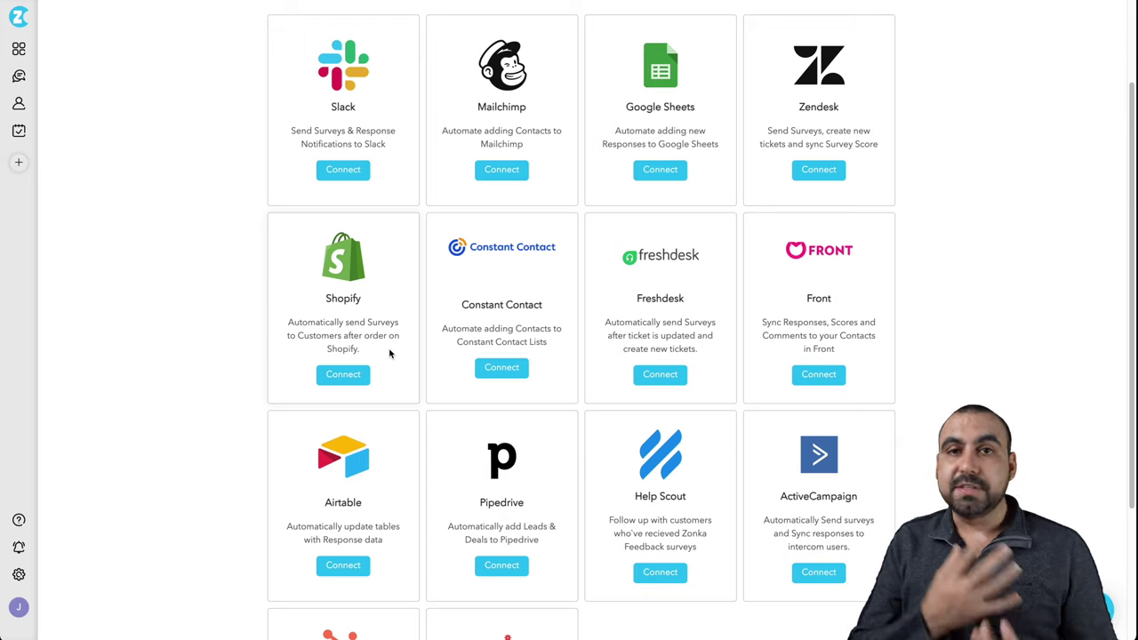
{"action": "scroll", "coordinate": [388, 354], "scroll_direction": "down", "scroll_amount": 3}
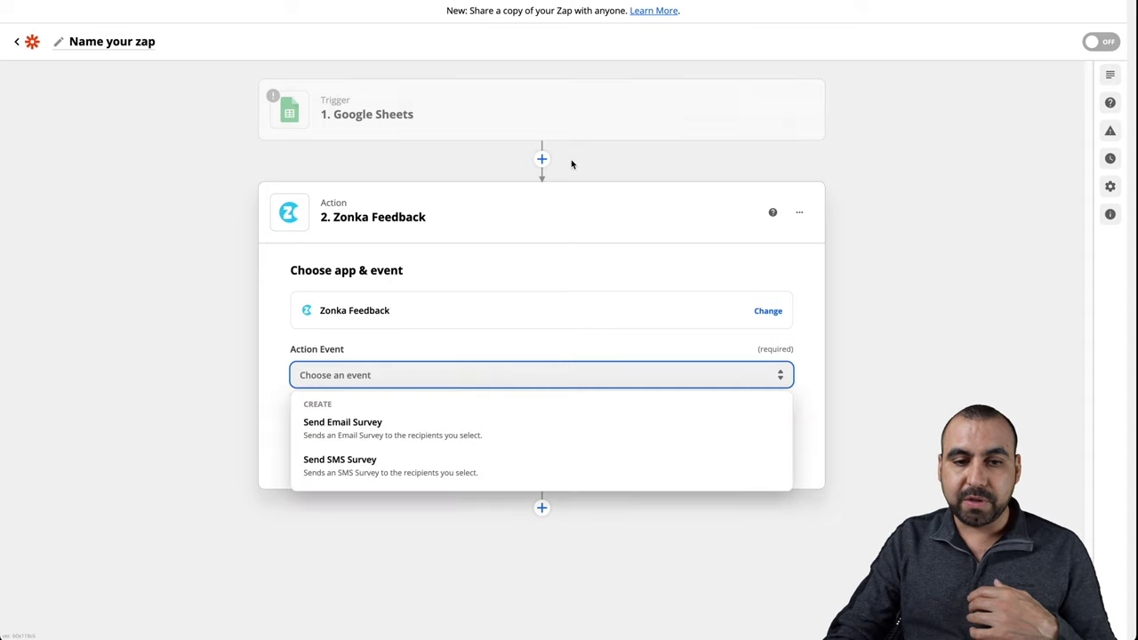
{"action": "scroll", "coordinate": [462, 345], "scroll_direction": "down", "scroll_amount": 1}
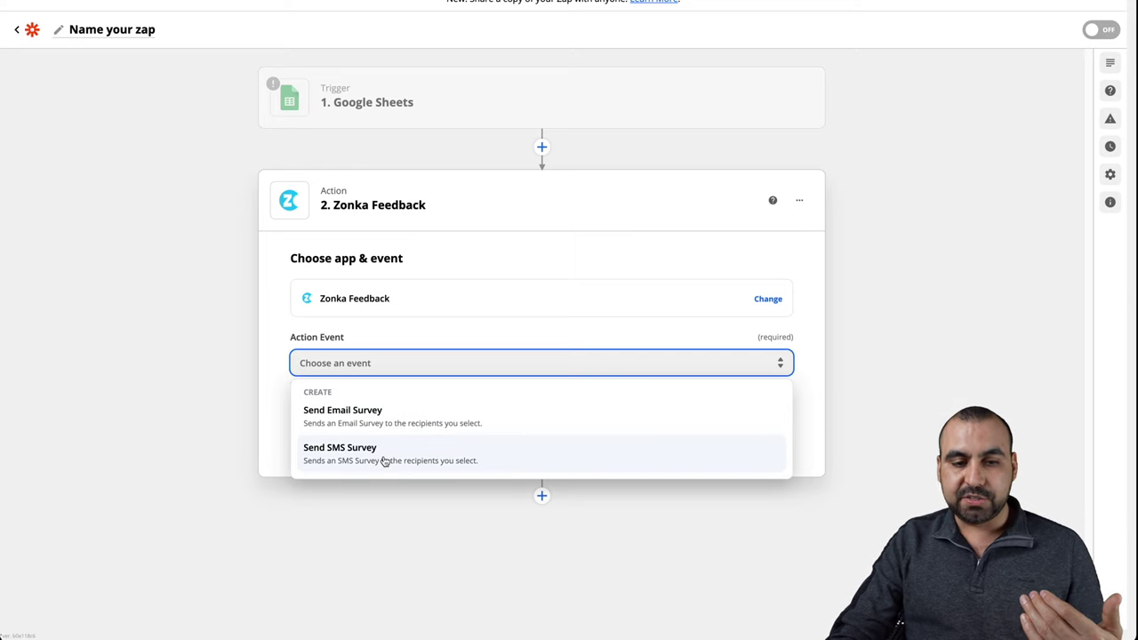
{"action": "scroll", "coordinate": [384, 463], "scroll_direction": "up", "scroll_amount": 1}
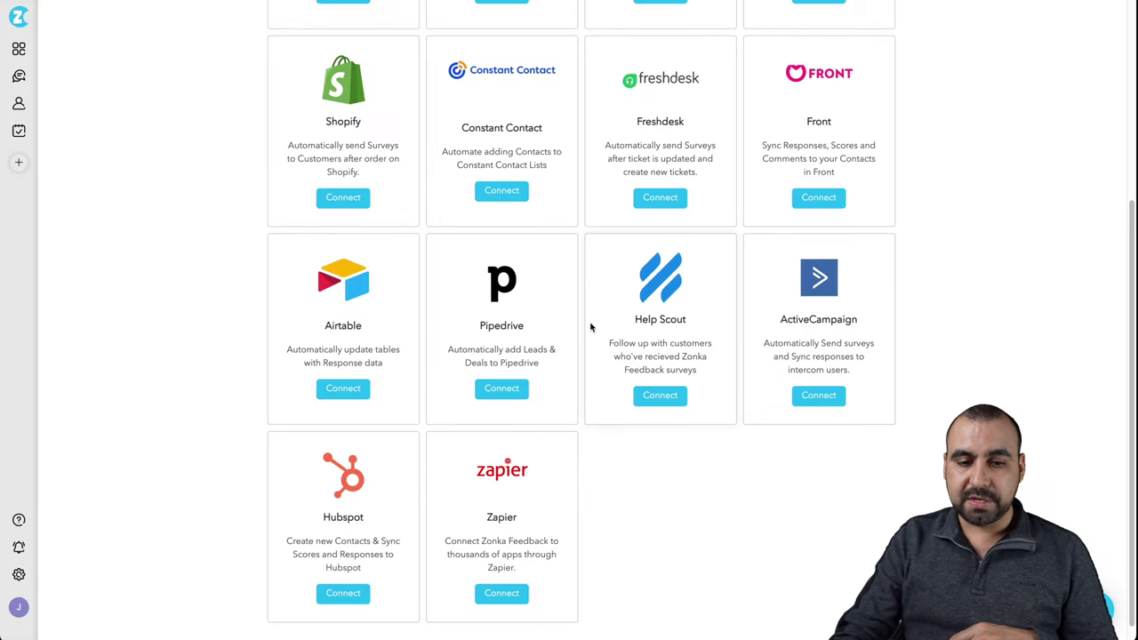
Scroll through the survey's Analytics Snapshot.
{"action": "scroll", "coordinate": [592, 322], "scroll_direction": "up", "scroll_amount": 5}
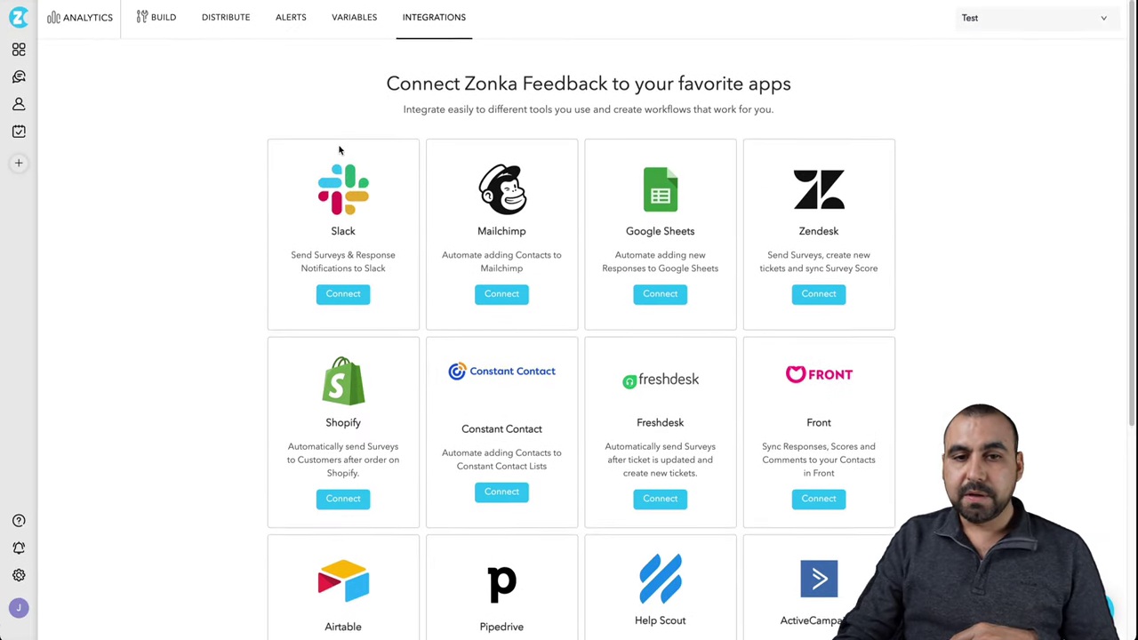
{"action": "left_click", "coordinate": [80, 17]}
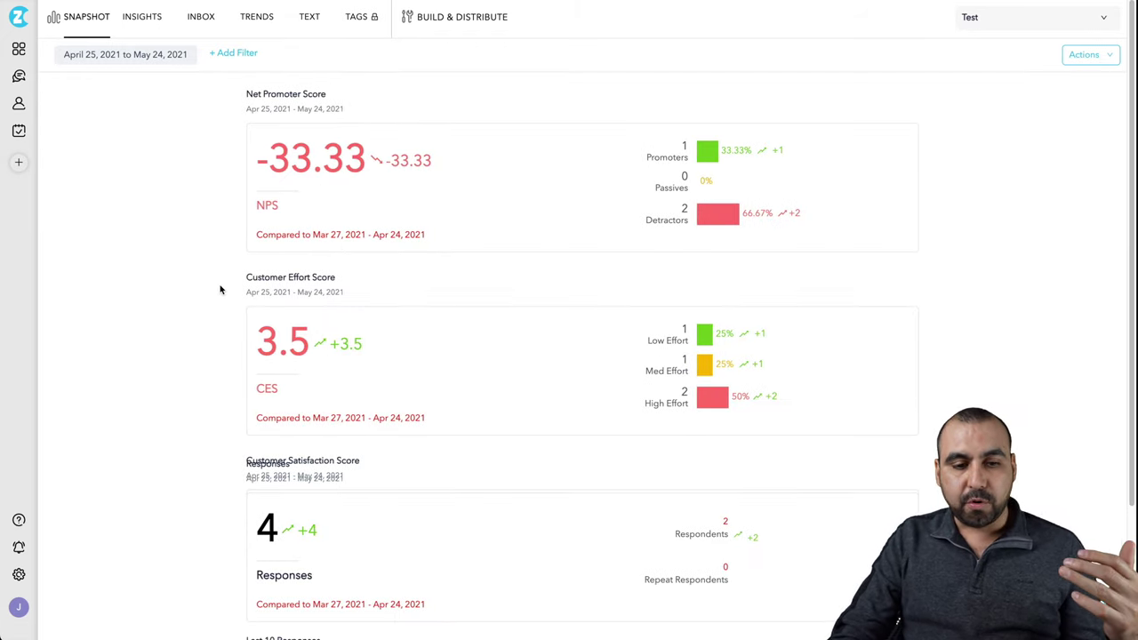
{"action": "scroll", "coordinate": [223, 373], "scroll_direction": "down", "scroll_amount": 1}
{"action": "scroll", "coordinate": [255, 415], "scroll_direction": "up", "scroll_amount": 1}
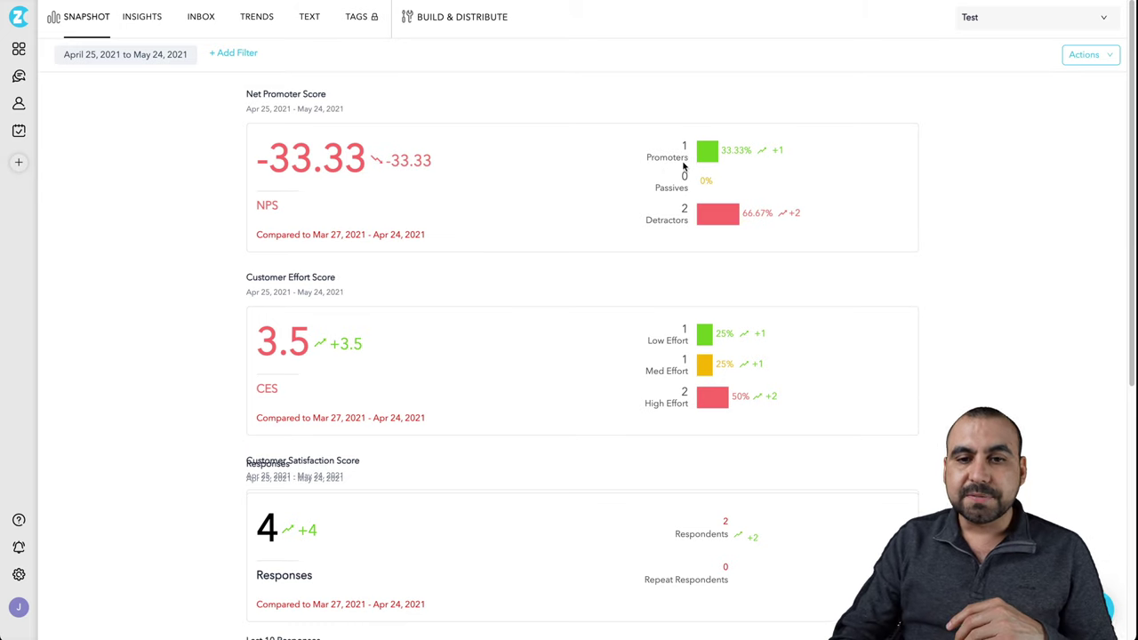
{"action": "scroll", "coordinate": [673, 264], "scroll_direction": "down", "scroll_amount": 2}
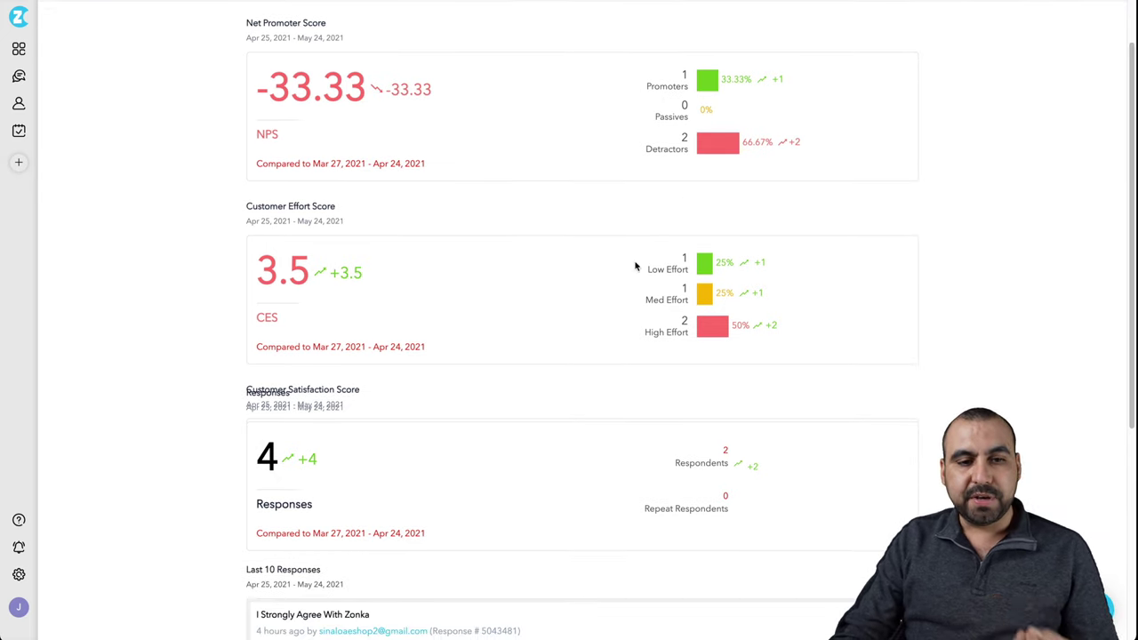
{"action": "scroll", "coordinate": [347, 275], "scroll_direction": "down", "scroll_amount": 3}
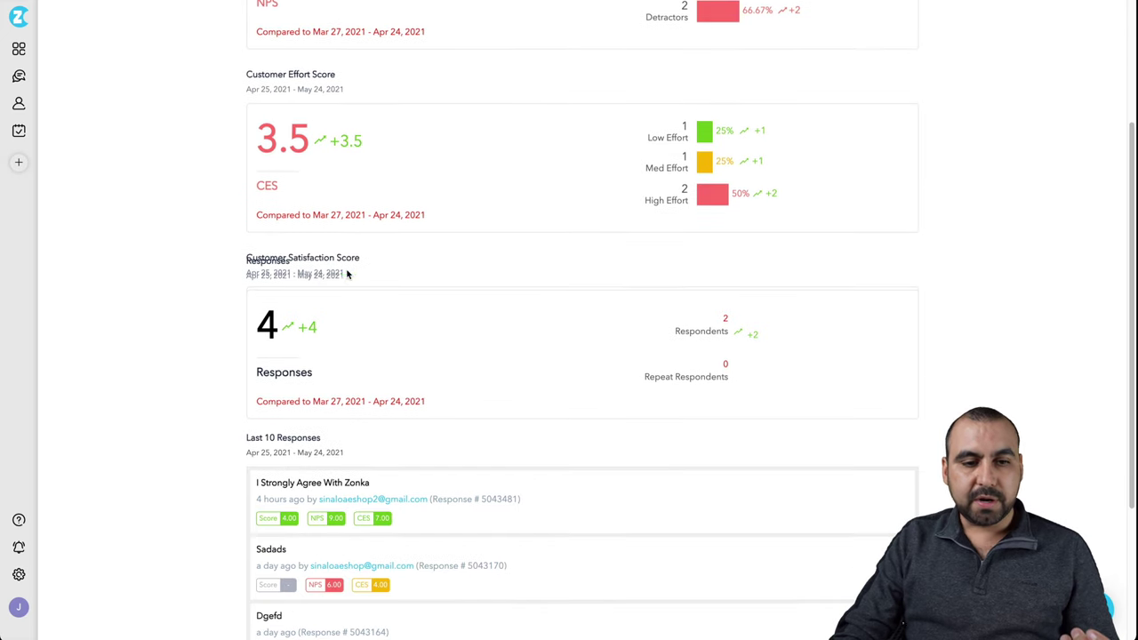
{"action": "scroll", "coordinate": [363, 283], "scroll_direction": "down", "scroll_amount": 4}
{"action": "scroll", "coordinate": [325, 291], "scroll_direction": "down", "scroll_amount": 1}
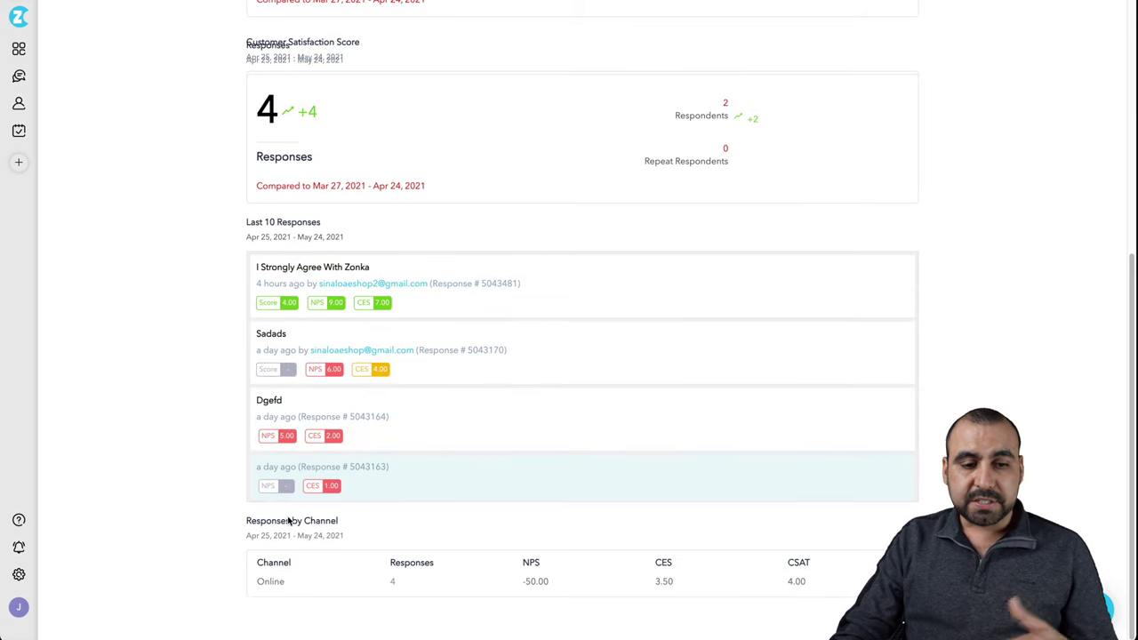
{"action": "scroll", "coordinate": [430, 573], "scroll_direction": "up", "scroll_amount": 10}
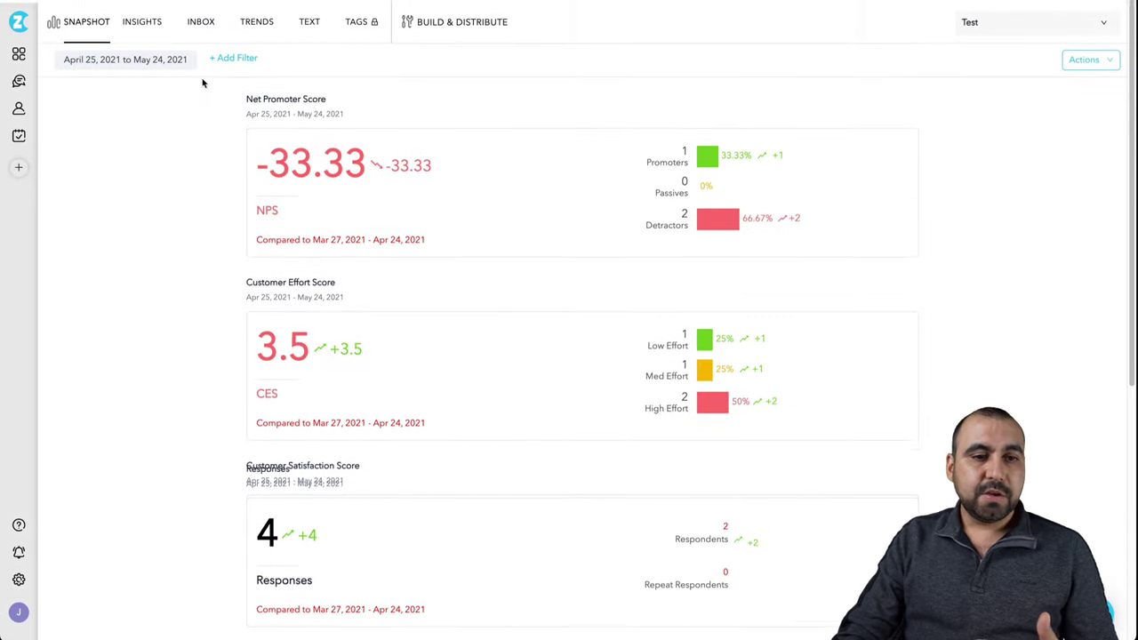
Review the Insights charts, then show the Inbox listing the four responses.
{"action": "left_click", "coordinate": [148, 18]}
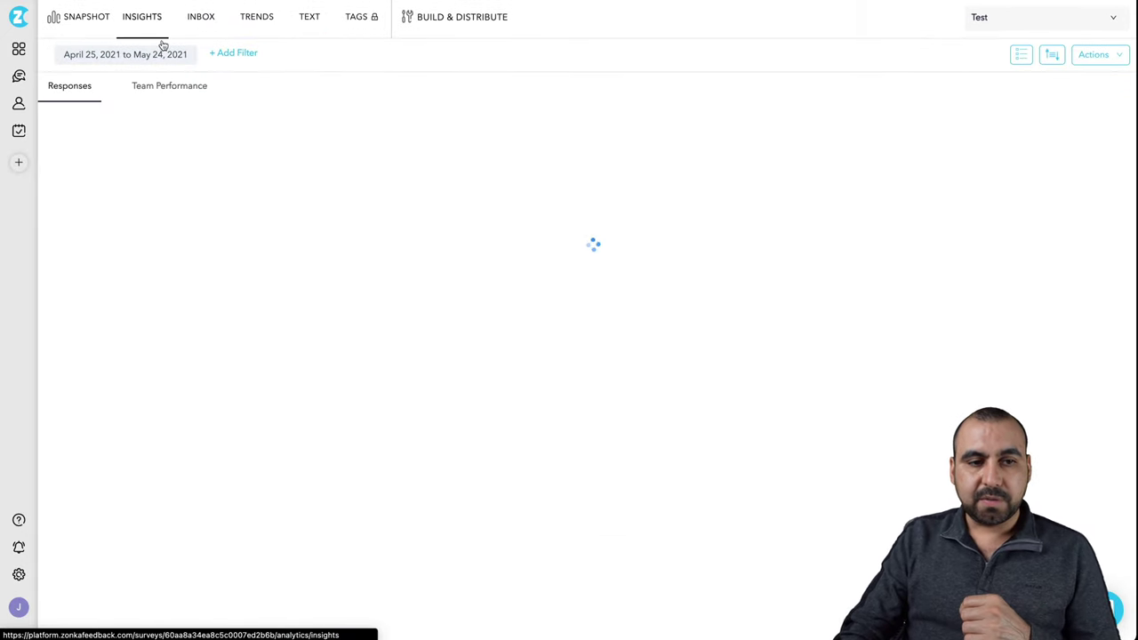
{"action": "scroll", "coordinate": [384, 238], "scroll_direction": "down", "scroll_amount": 1}
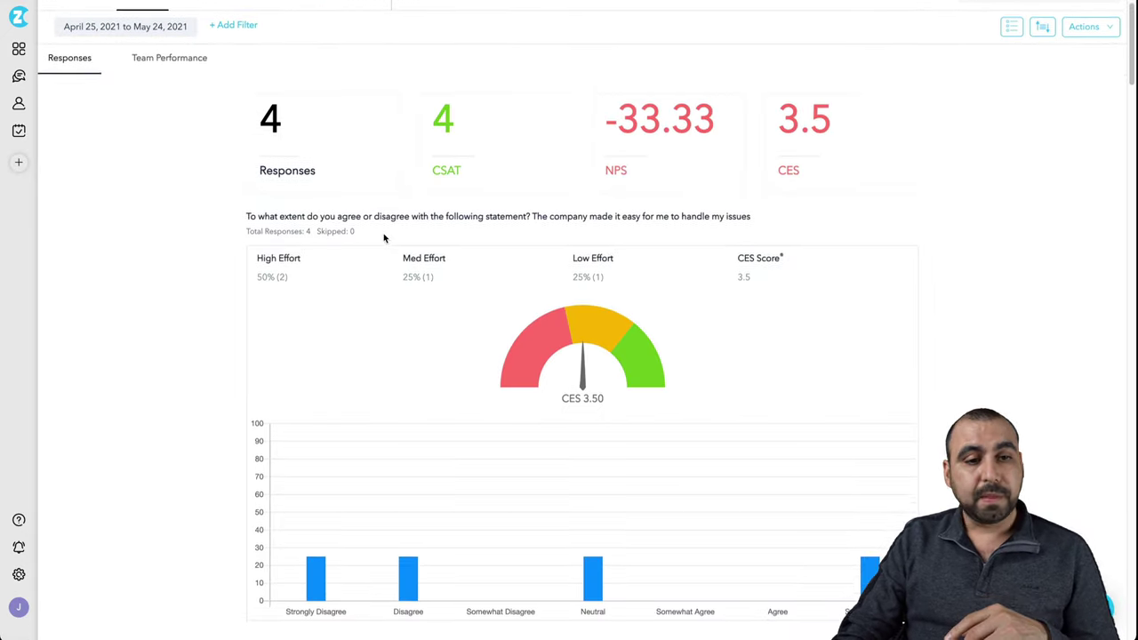
{"action": "mouse_move", "coordinate": [471, 171]}
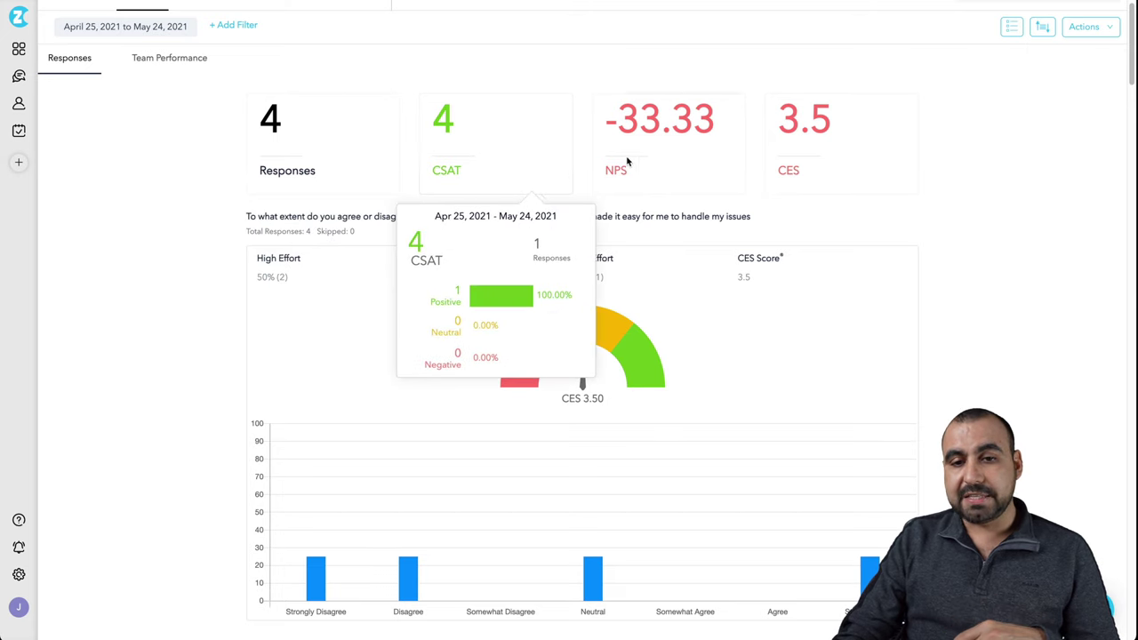
{"action": "scroll", "coordinate": [507, 432], "scroll_direction": "down", "scroll_amount": 4}
{"action": "scroll", "coordinate": [508, 434], "scroll_direction": "down", "scroll_amount": 15}
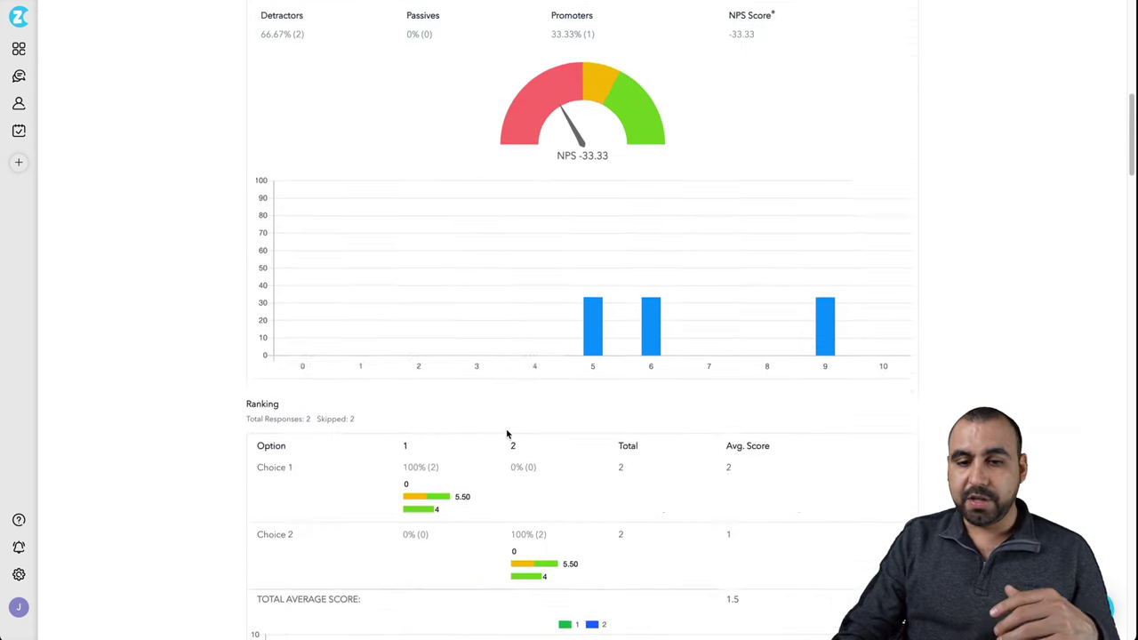
{"action": "scroll", "coordinate": [507, 433], "scroll_direction": "down", "scroll_amount": 15}
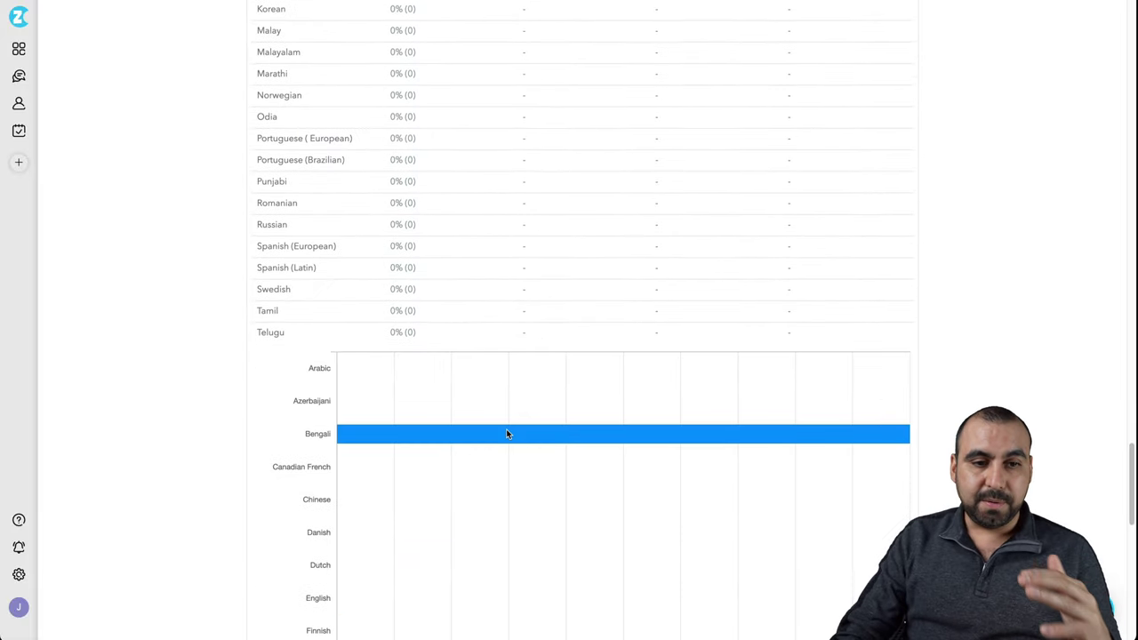
{"action": "scroll", "coordinate": [508, 434], "scroll_direction": "up", "scroll_amount": 20}
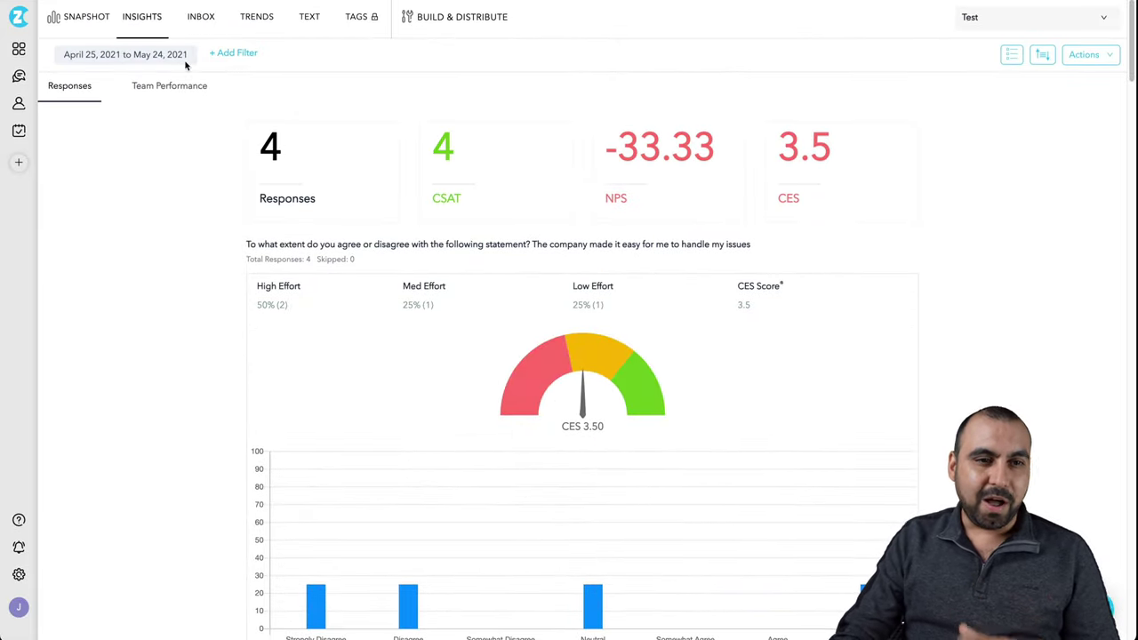
{"action": "left_click", "coordinate": [198, 18]}
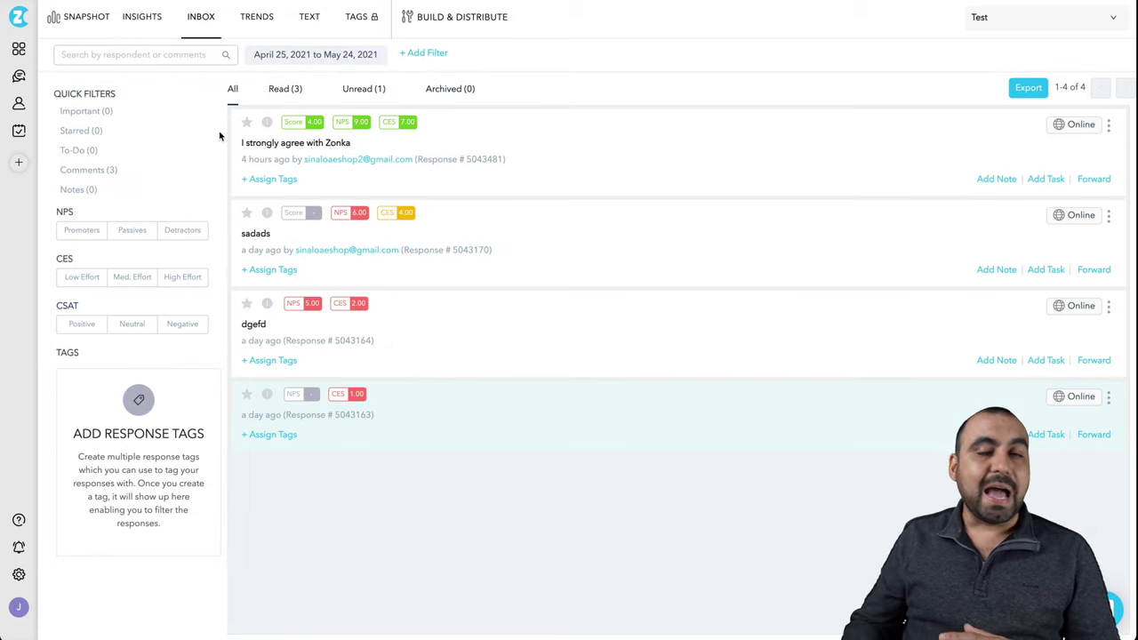
Open the Trends report and scroll through the score trends over time.
{"action": "left_click", "coordinate": [260, 22]}
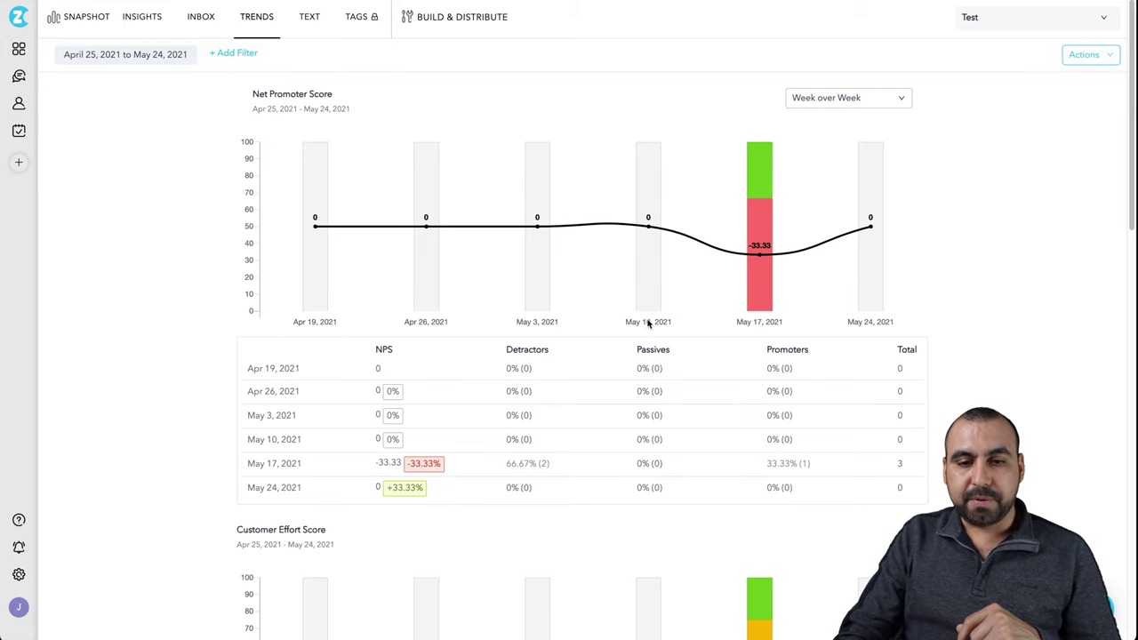
{"action": "scroll", "coordinate": [468, 486], "scroll_direction": "down", "scroll_amount": 12}
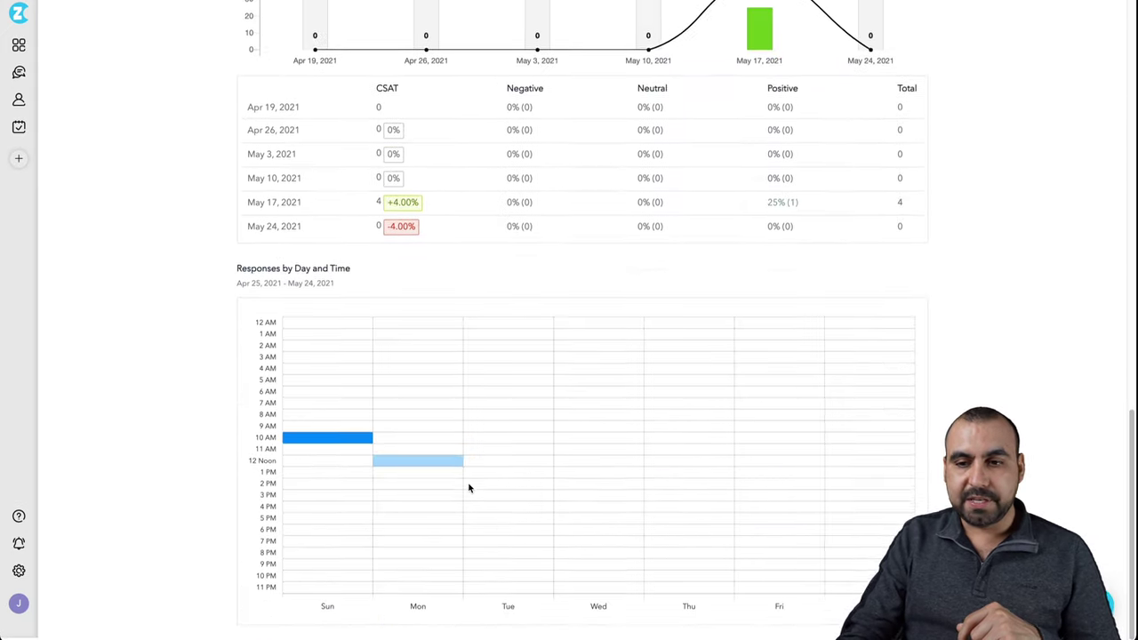
{"action": "scroll", "coordinate": [469, 487], "scroll_direction": "up", "scroll_amount": 3}
{"action": "scroll", "coordinate": [469, 487], "scroll_direction": "up", "scroll_amount": 9}
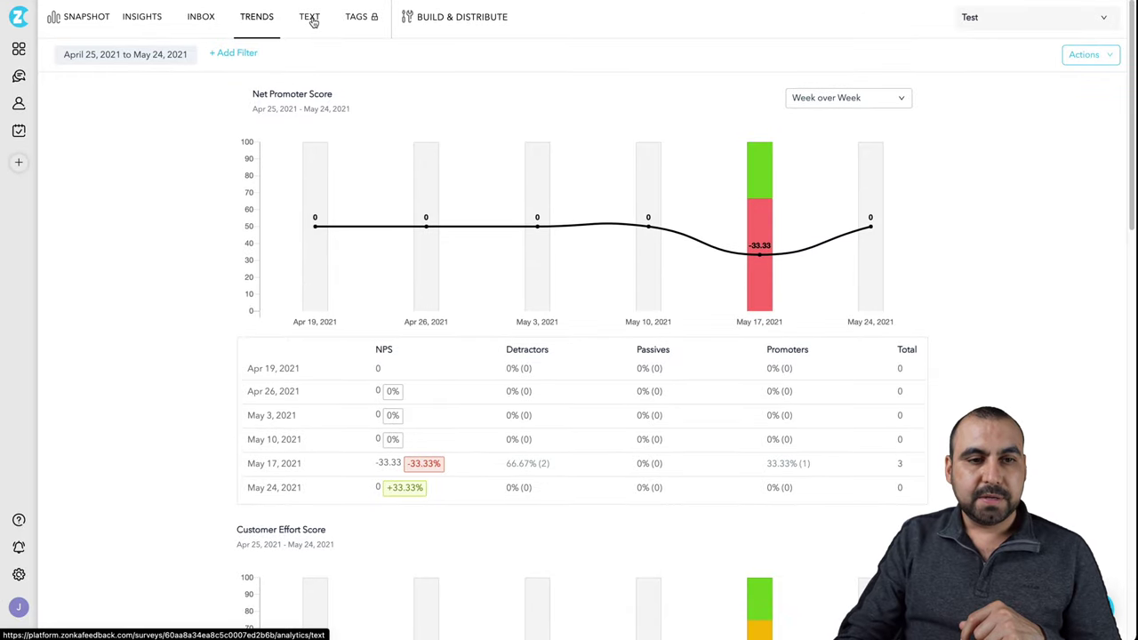
Open the TEXT analysis and inspect the word cloud and word count table mentions.
{"action": "left_click", "coordinate": [310, 18]}
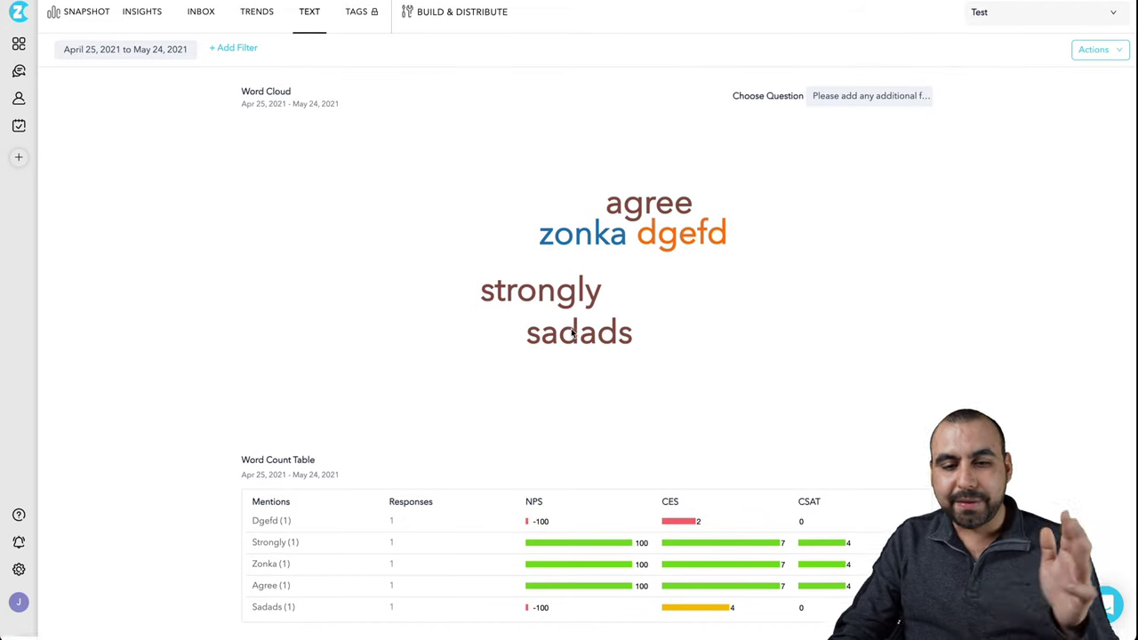
{"action": "left_click_drag", "start_coordinate": [236, 465], "coordinate": [323, 465]}
{"action": "left_click", "coordinate": [323, 468]}
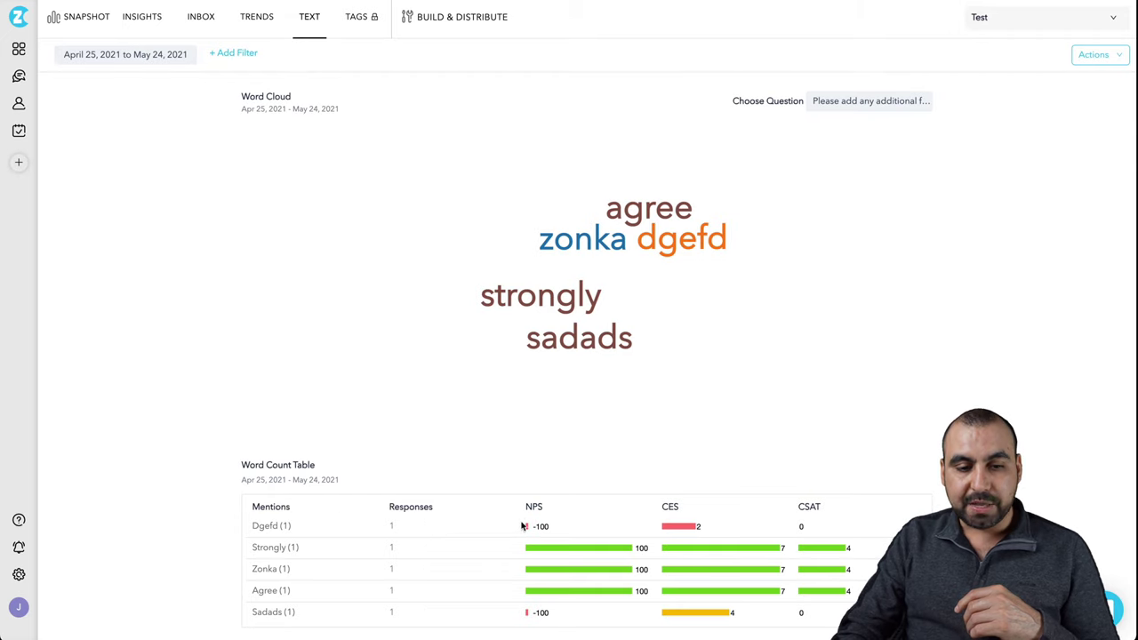
{"action": "double_click", "coordinate": [266, 526]}
{"action": "double_click", "coordinate": [271, 547]}
{"action": "left_click", "coordinate": [276, 573]}
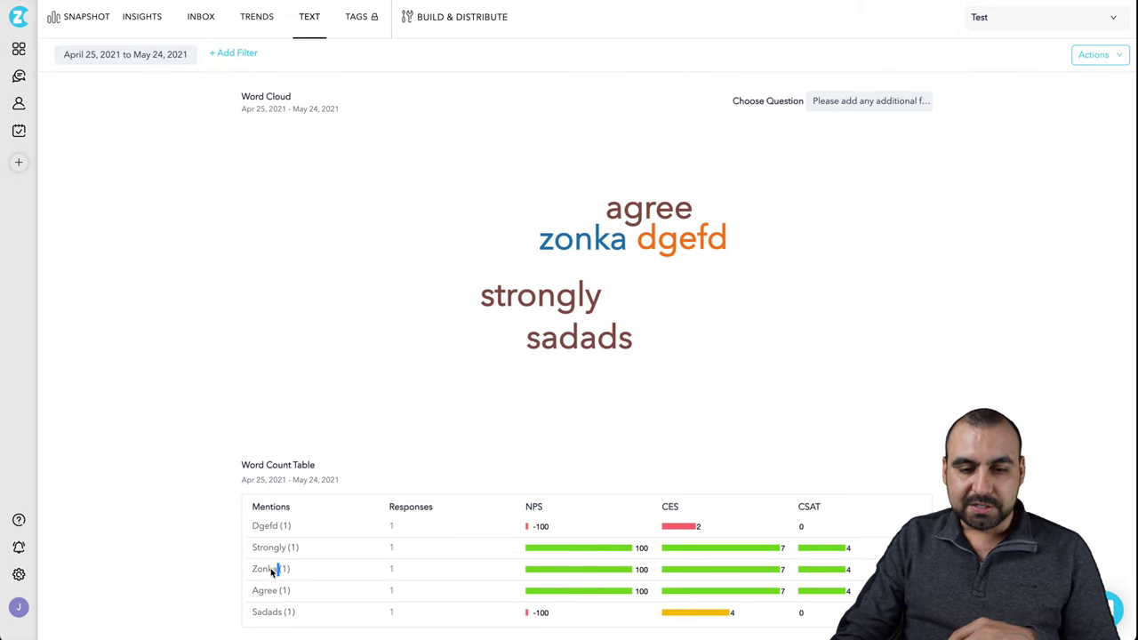
{"action": "left_click", "coordinate": [291, 584]}
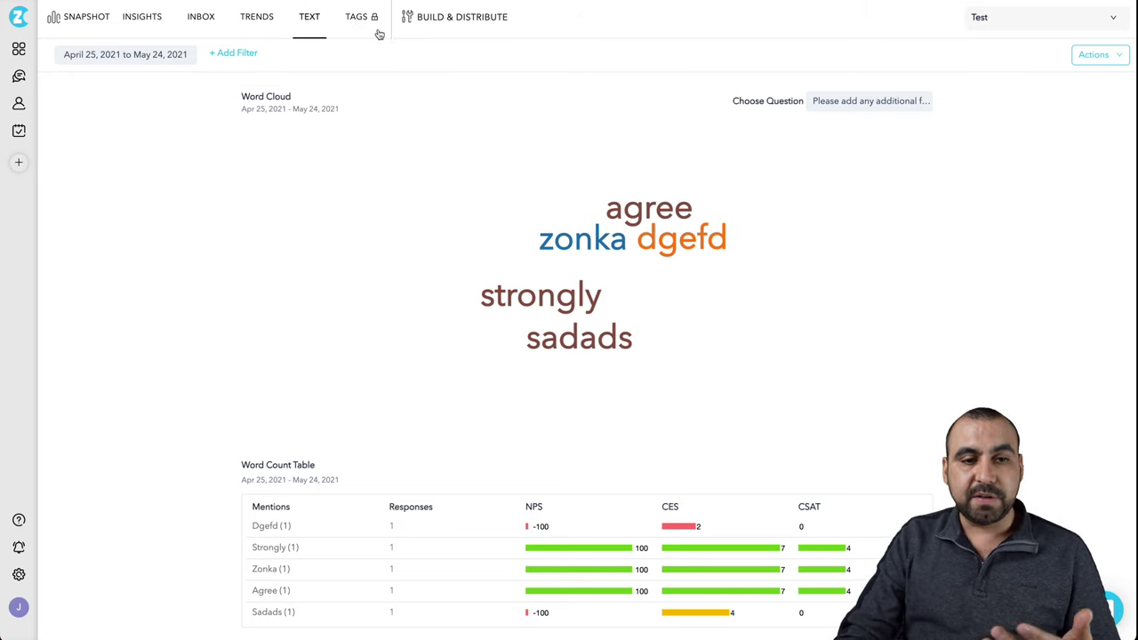
Browse the Responses inbox, Contacts, Contact Lists and Contact Attributes, ending on Tasks.
{"action": "left_click", "coordinate": [18, 78]}
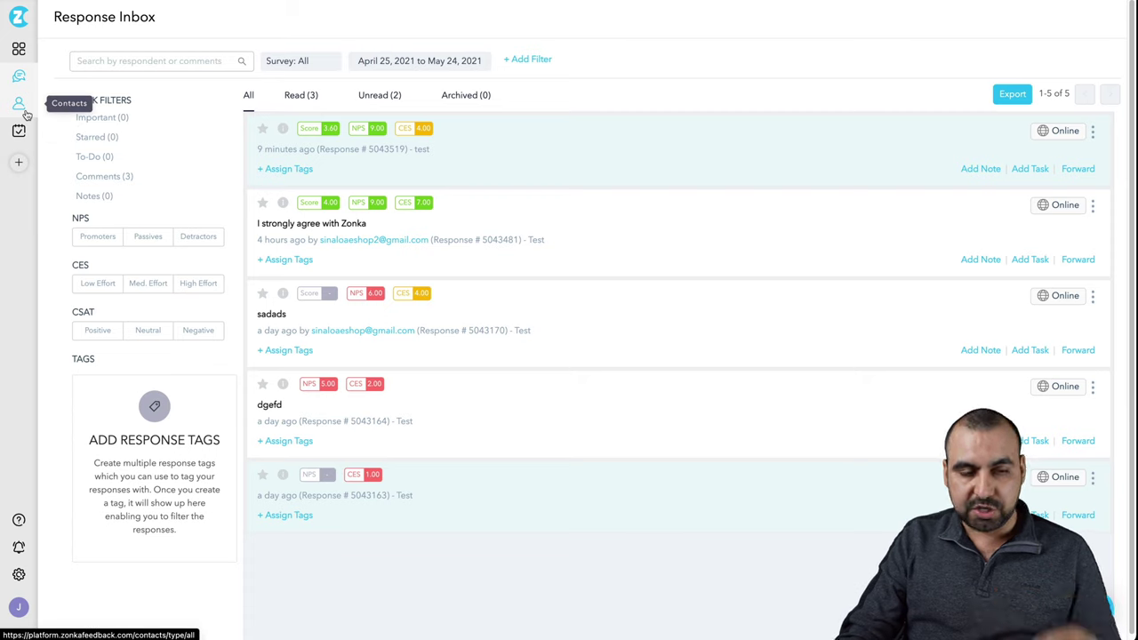
{"action": "left_click", "coordinate": [25, 114]}
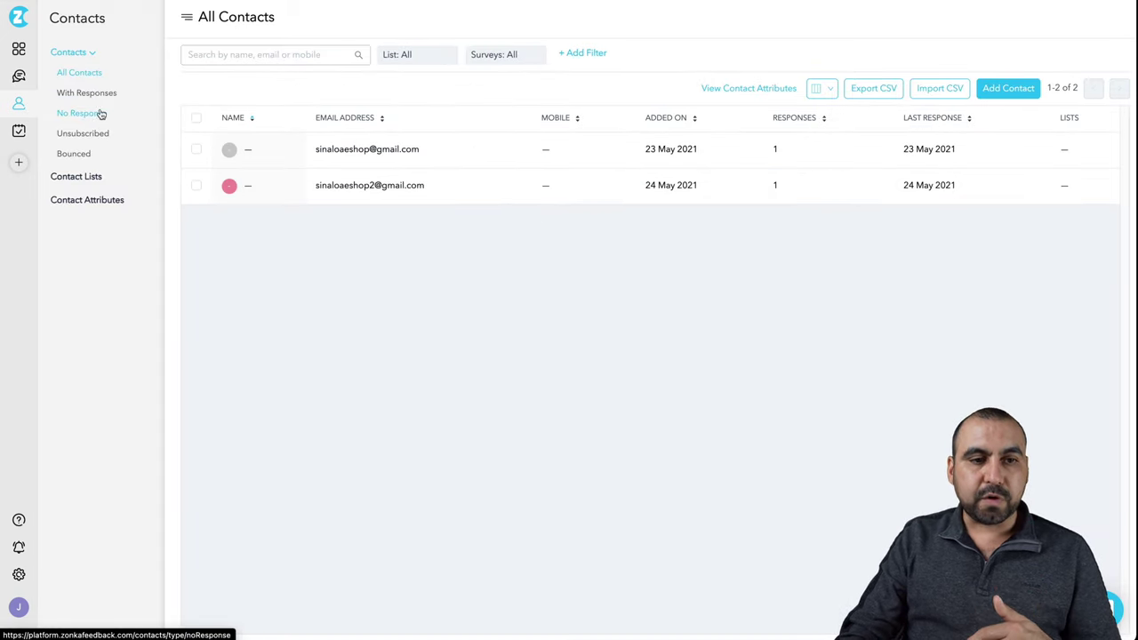
{"action": "left_click", "coordinate": [97, 179]}
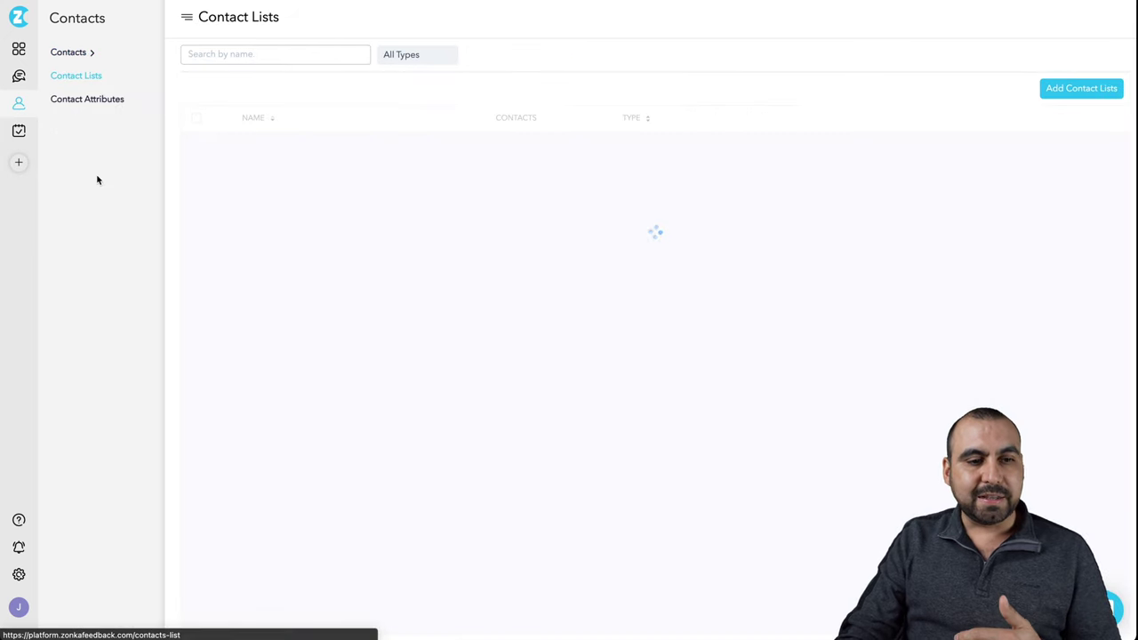
{"action": "left_click", "coordinate": [105, 102]}
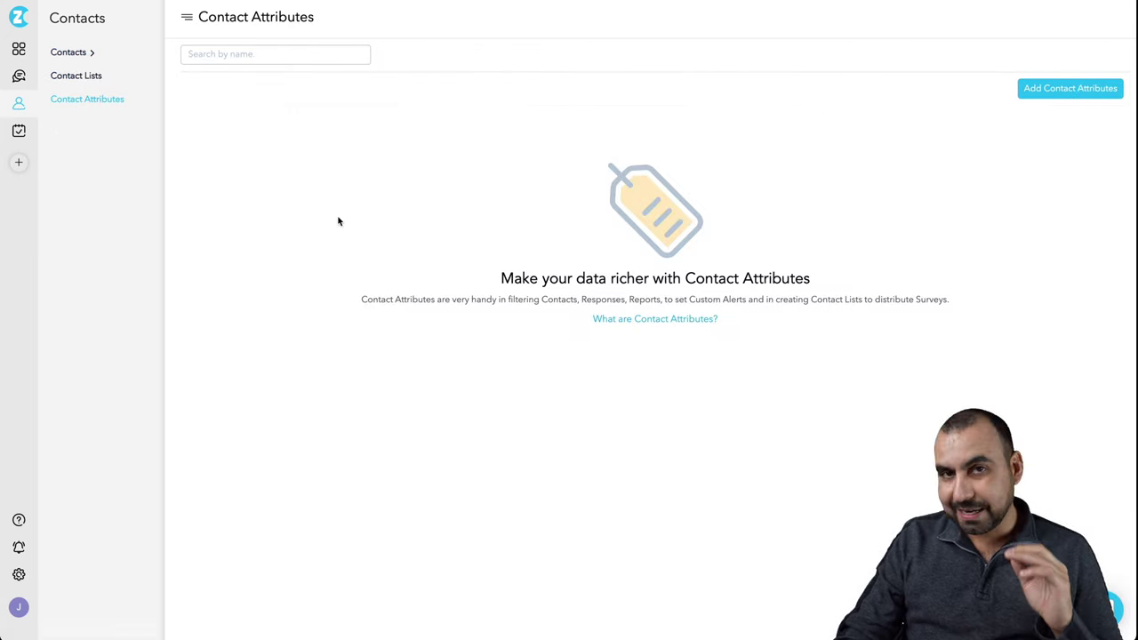
{"action": "left_click", "coordinate": [20, 132]}
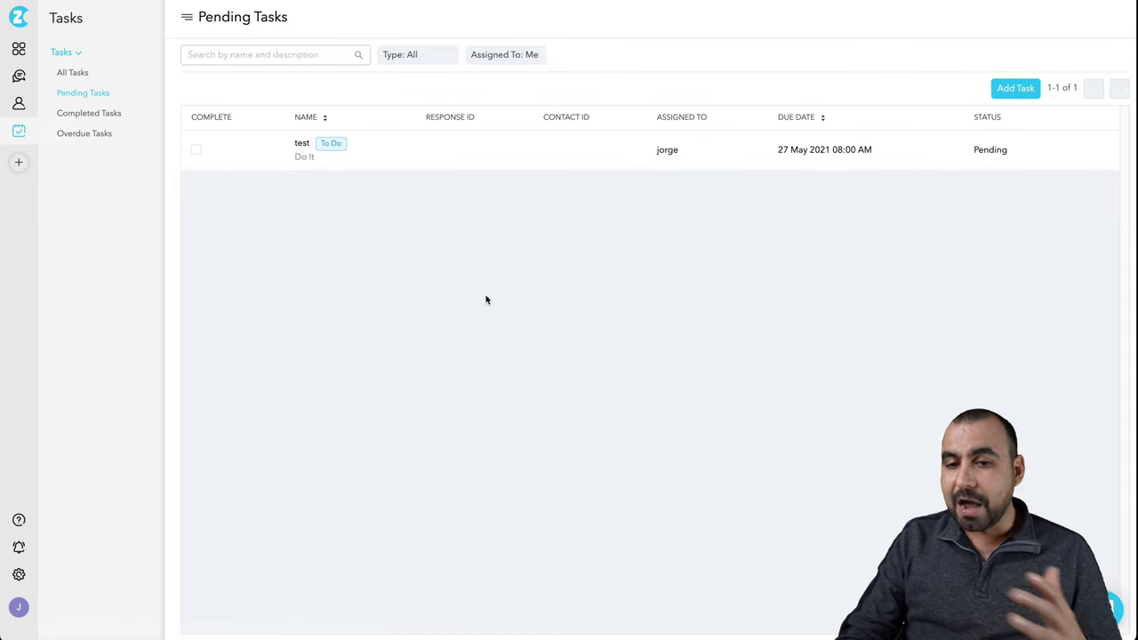
Start a new task, review the task types with To Do kept, then cancel it.
{"action": "left_click", "coordinate": [1029, 83]}
{"action": "left_click", "coordinate": [604, 219]}
{"action": "left_click", "coordinate": [531, 297]}
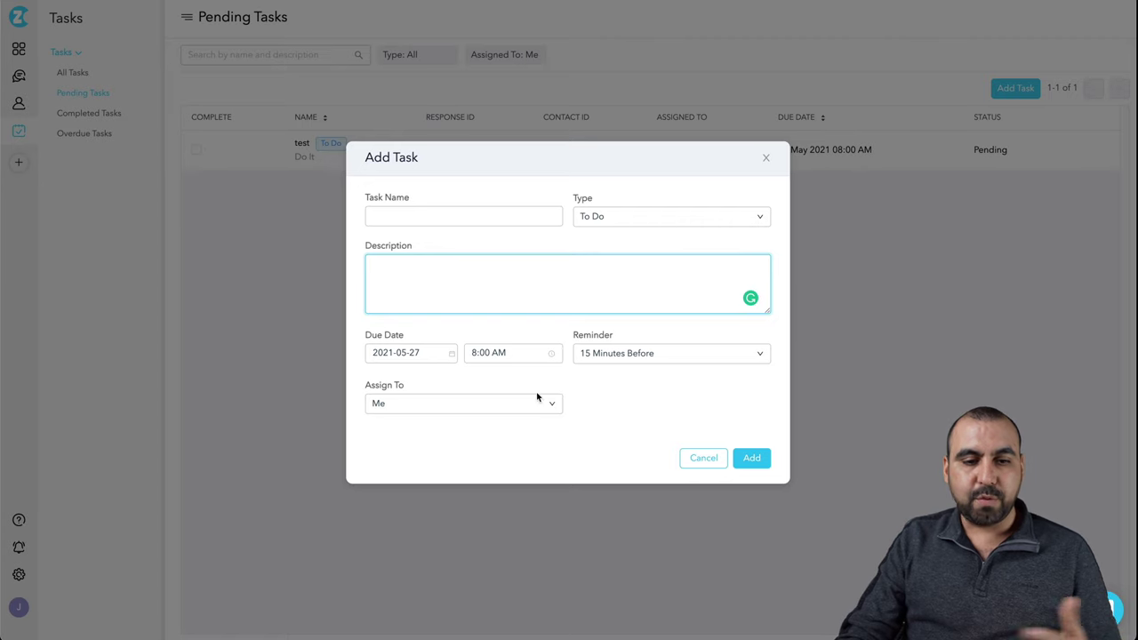
{"action": "left_click", "coordinate": [702, 460]}
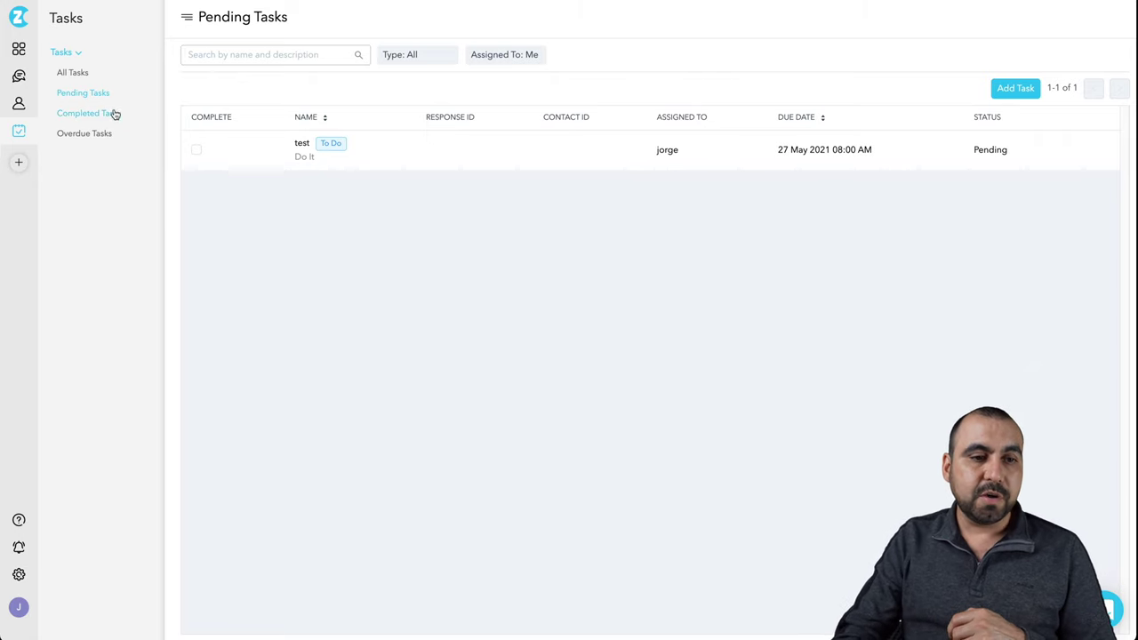
{"action": "left_click", "coordinate": [19, 162]}
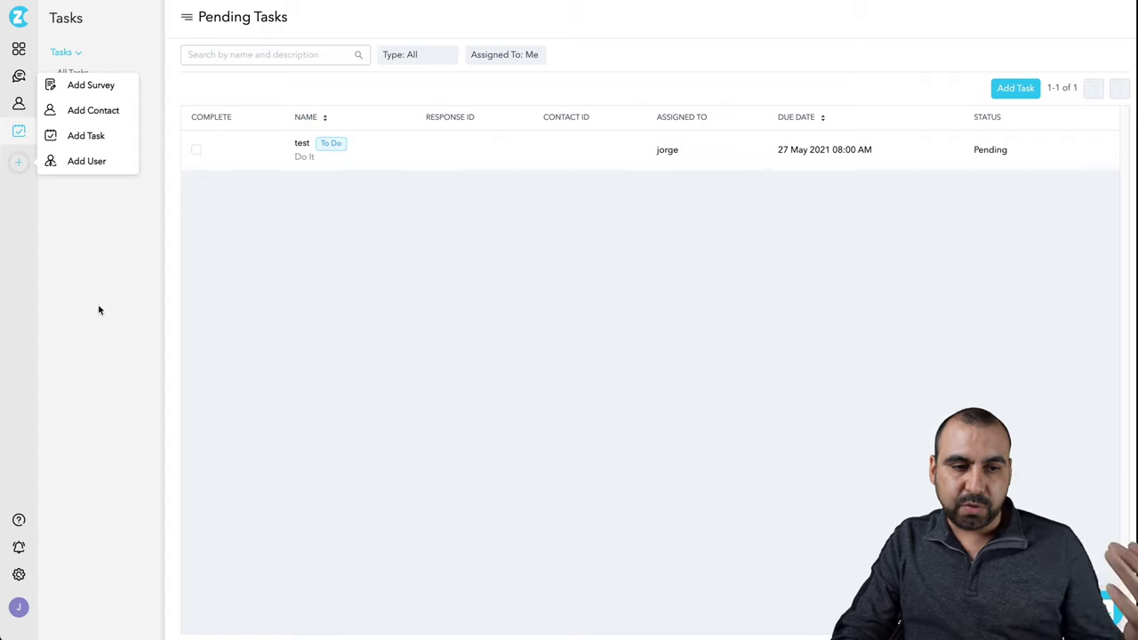
Browse the General, User Settings and White Label settings pages.
{"action": "left_click", "coordinate": [20, 575]}
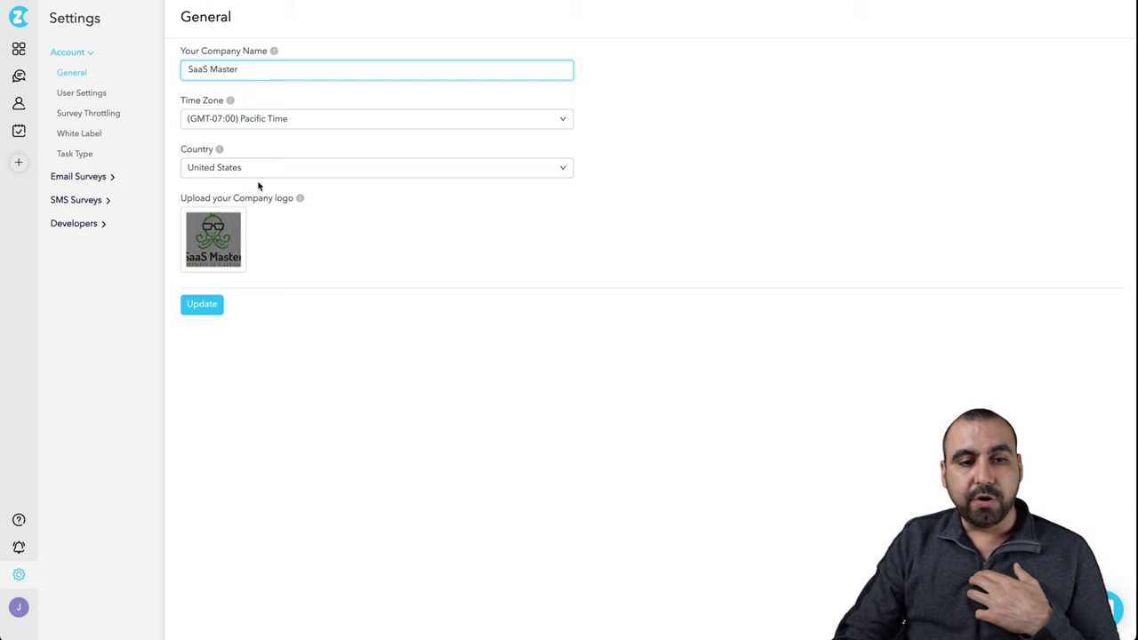
{"action": "left_click", "coordinate": [105, 93]}
{"action": "left_click", "coordinate": [87, 134]}
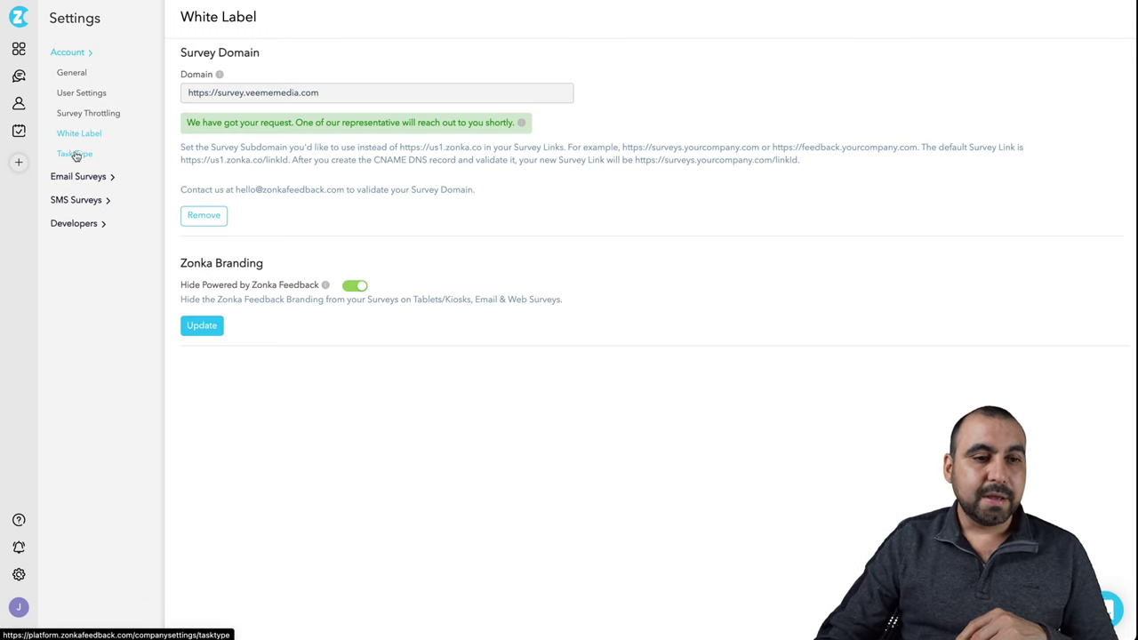
Review the Email Surveys sender name and sender email address fields.
{"action": "left_click", "coordinate": [87, 182]}
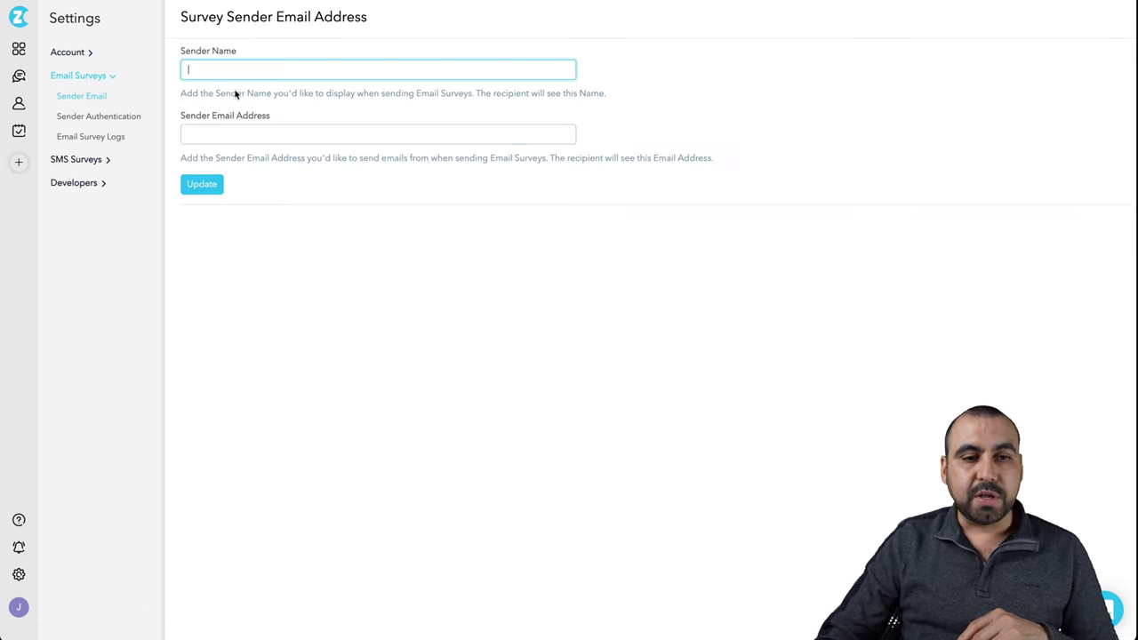
{"action": "left_click", "coordinate": [224, 121]}
{"action": "left_click", "coordinate": [223, 69]}
{"action": "left_click", "coordinate": [222, 129]}
{"action": "left_click", "coordinate": [223, 132]}
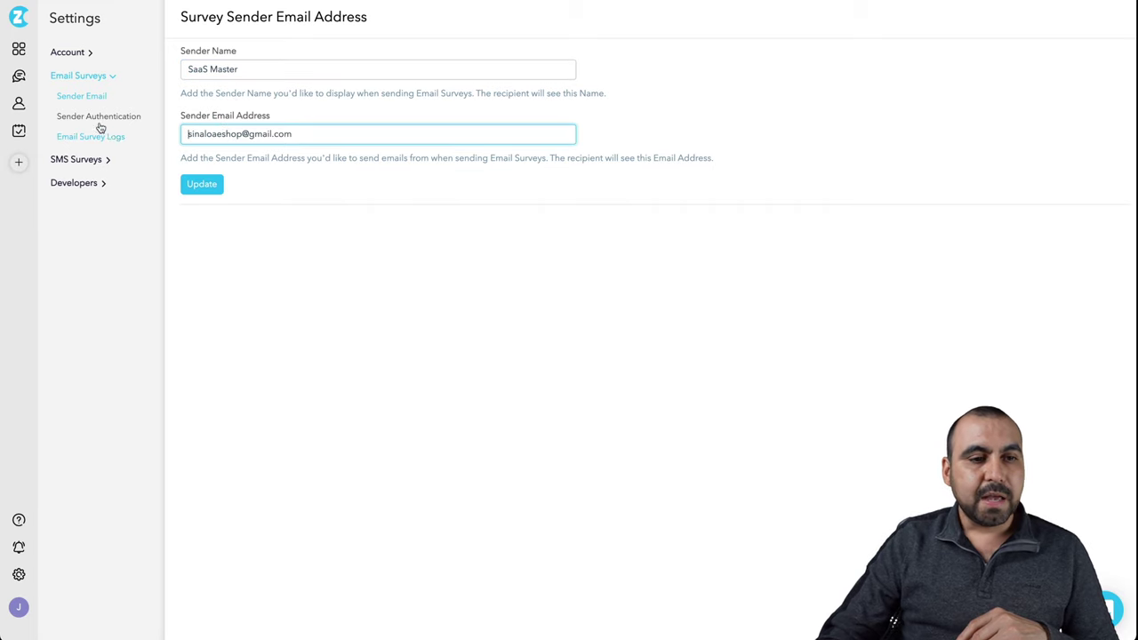
Look over SMS and email survey logs and sender authentication, ending on Developers API.
{"action": "left_click", "coordinate": [97, 161]}
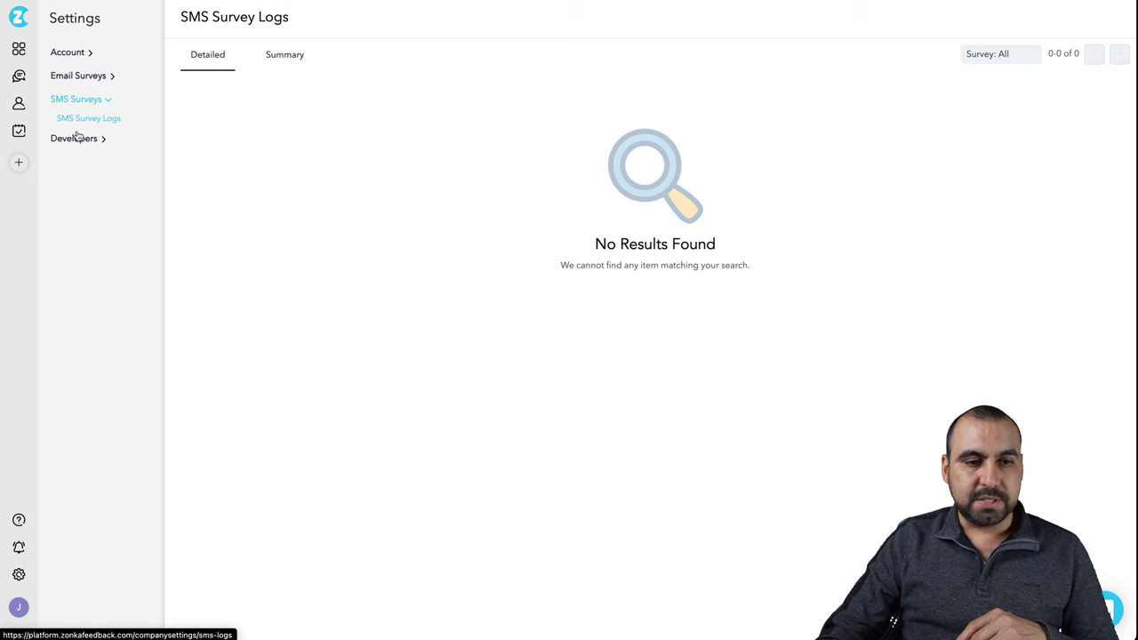
{"action": "left_click", "coordinate": [90, 79]}
{"action": "left_click", "coordinate": [94, 116]}
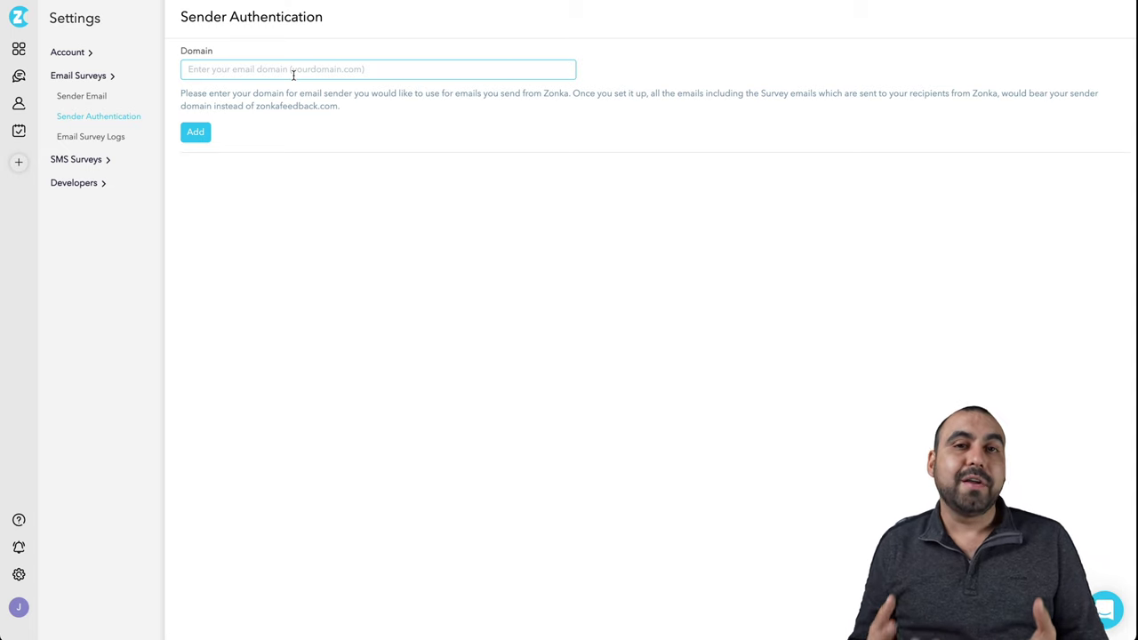
{"action": "left_click", "coordinate": [96, 139]}
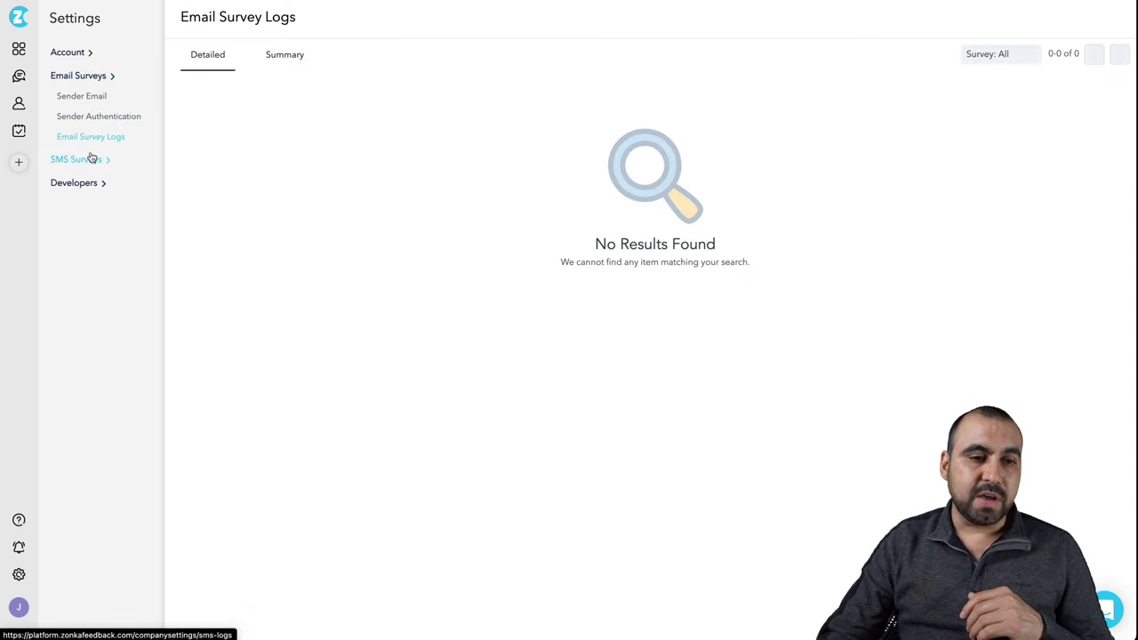
{"action": "left_click", "coordinate": [90, 160]}
{"action": "left_click", "coordinate": [89, 143]}
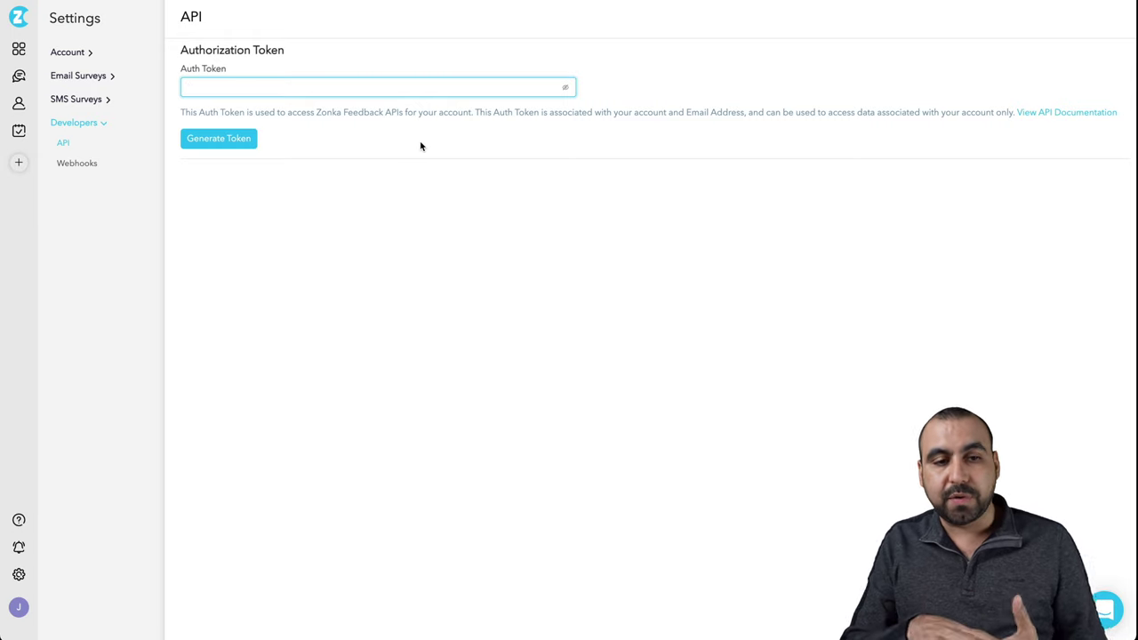
Open the Webhooks list under Developers settings.
{"action": "left_click", "coordinate": [87, 163]}
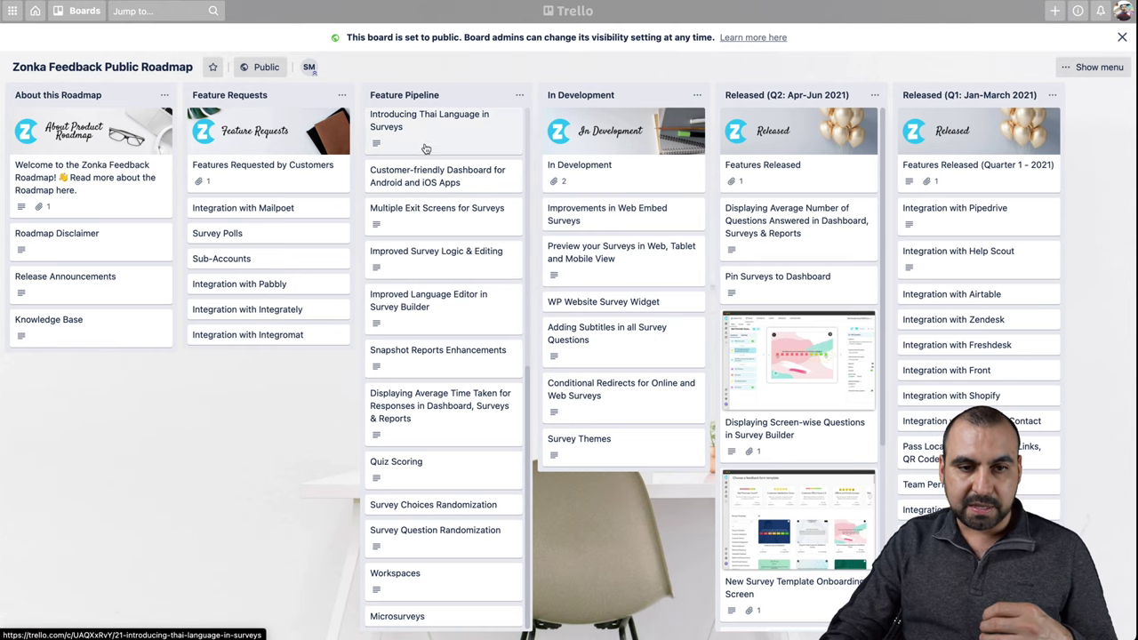
{"action": "scroll", "coordinate": [429, 131], "scroll_direction": "up", "scroll_amount": 6}
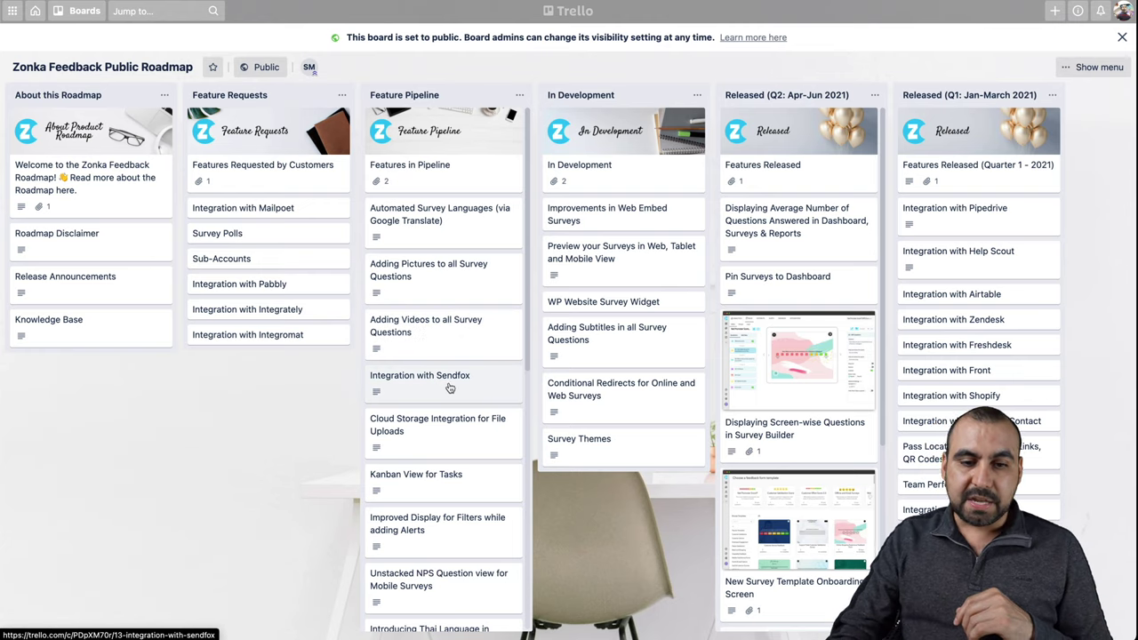
{"action": "scroll", "coordinate": [470, 384], "scroll_direction": "down", "scroll_amount": 2}
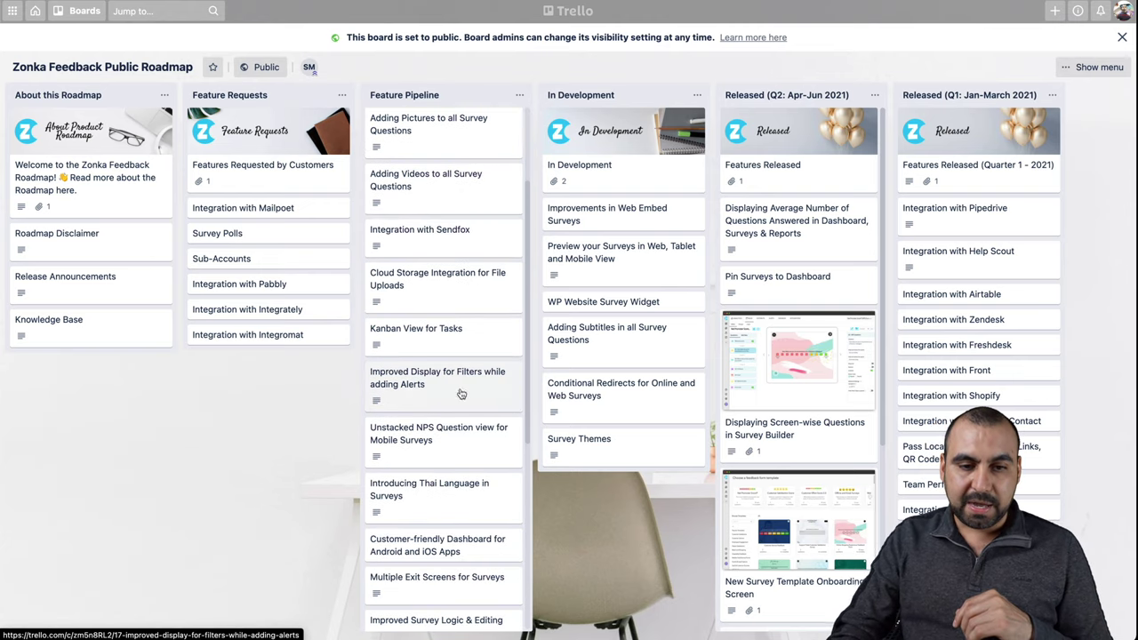
{"action": "scroll", "coordinate": [482, 384], "scroll_direction": "down", "scroll_amount": 2}
{"action": "scroll", "coordinate": [483, 391], "scroll_direction": "down", "scroll_amount": 4}
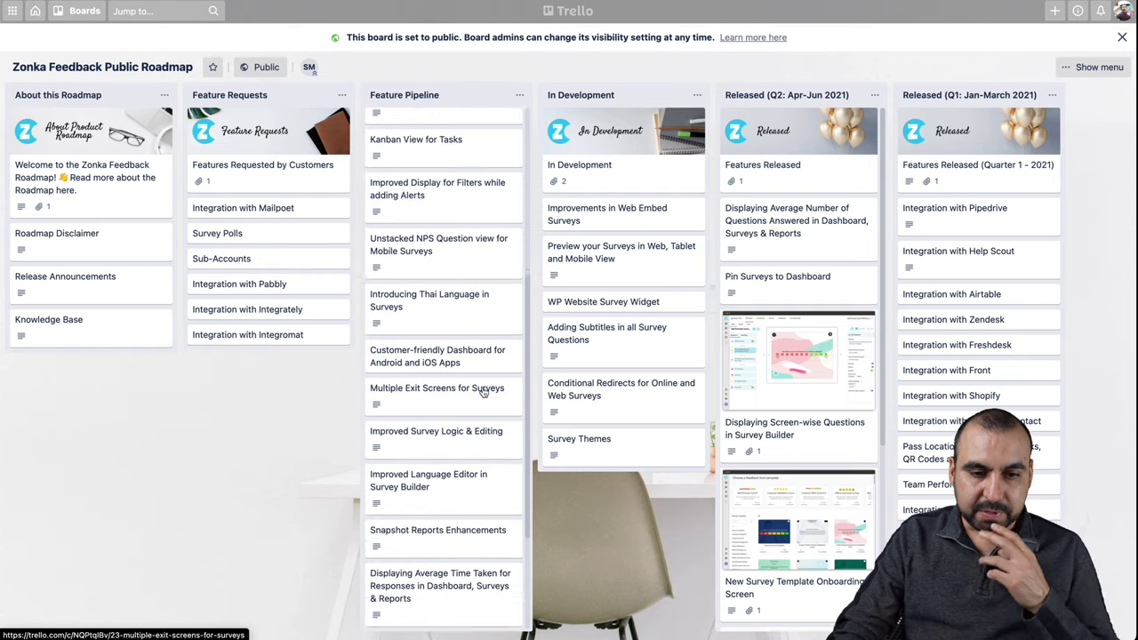
{"action": "scroll", "coordinate": [483, 393], "scroll_direction": "down", "scroll_amount": 2}
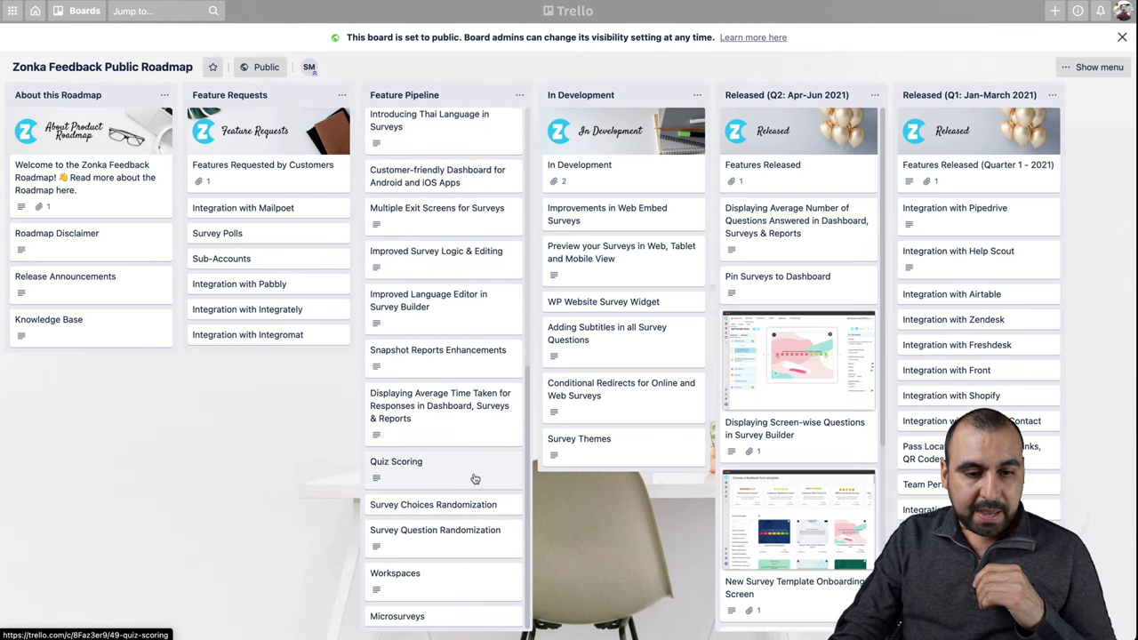
{"action": "scroll", "coordinate": [418, 356], "scroll_direction": "up", "scroll_amount": 12}
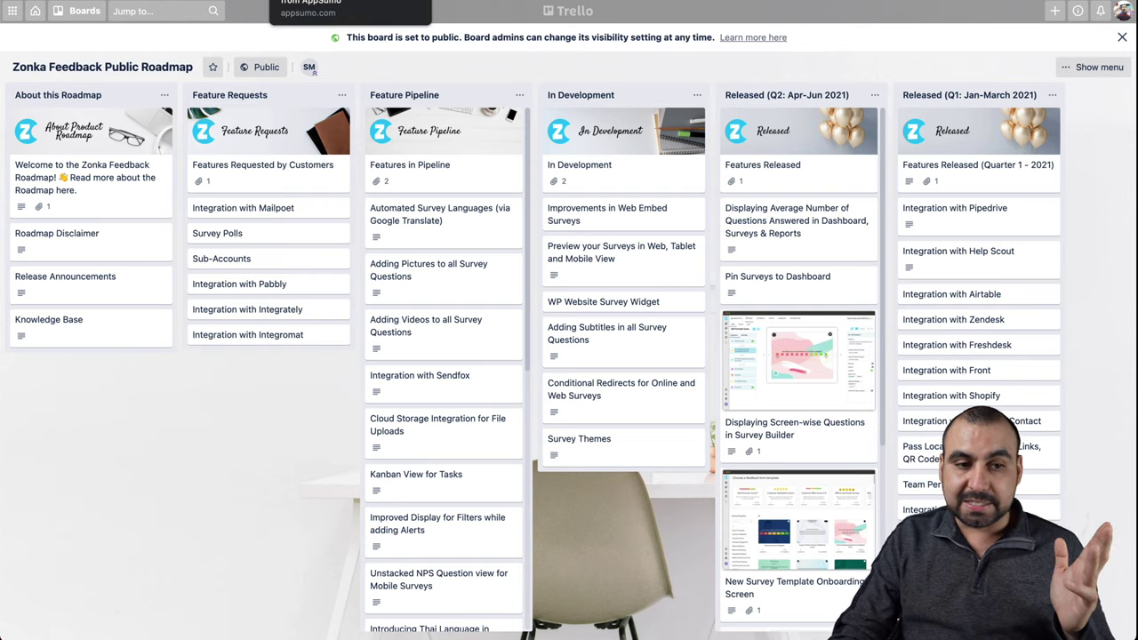
Return to the AppSumo deal page showing License Tiers 1, 2 and 5.
{"action": "left_click", "coordinate": [307, 1]}
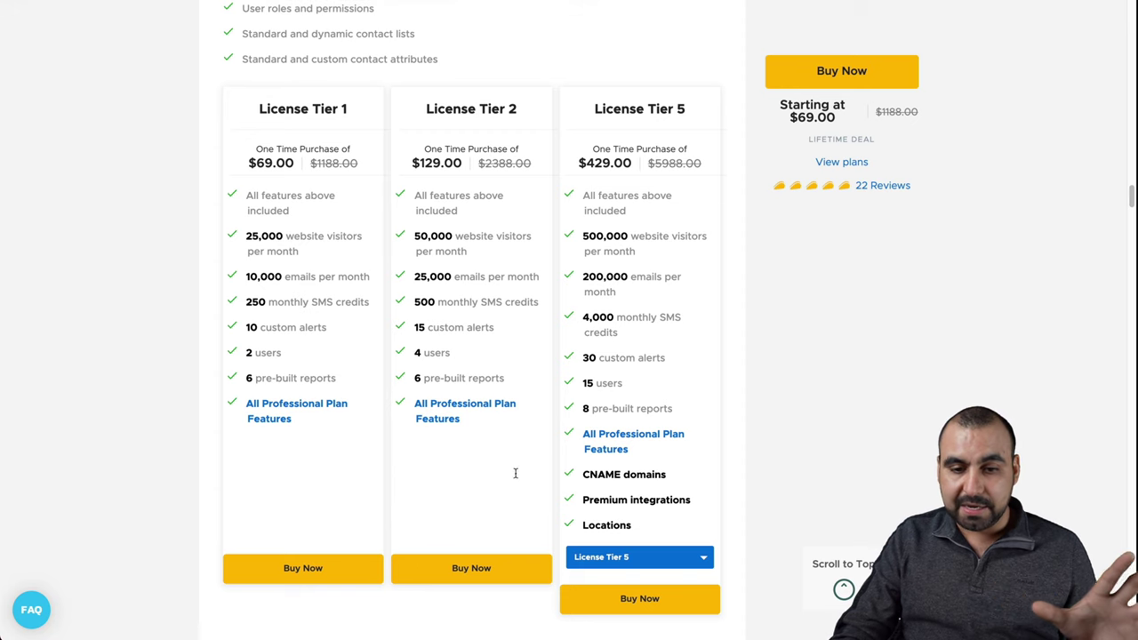